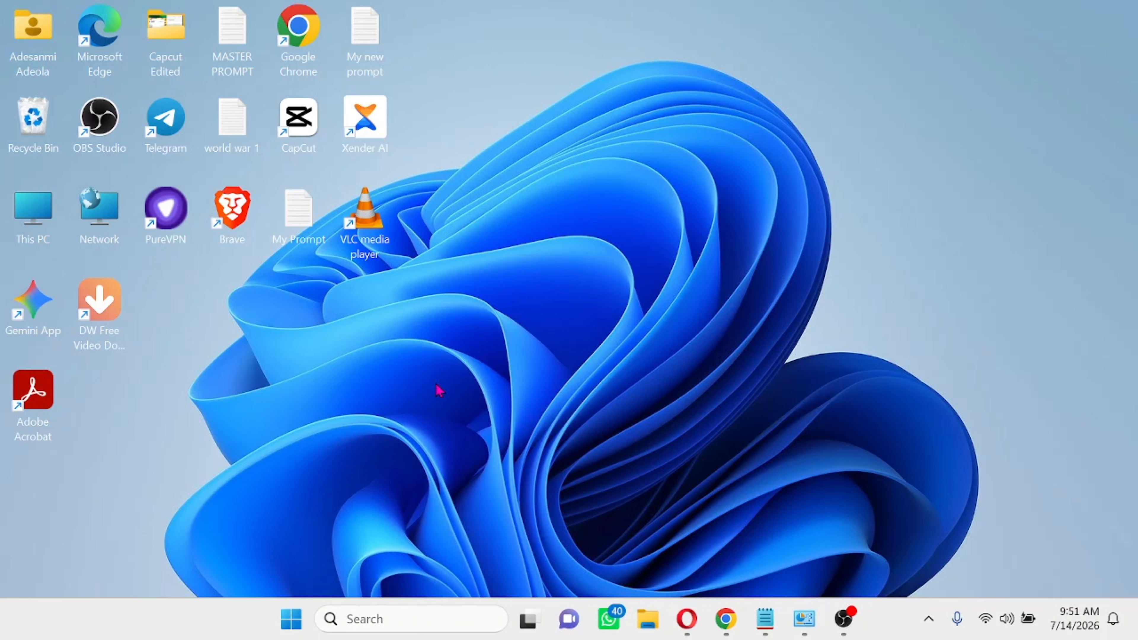
# Step: Bring up the Run dialog directly from the desktop, reposition it near the screen's centre, and dismiss it
pyautogui.press('super+r')
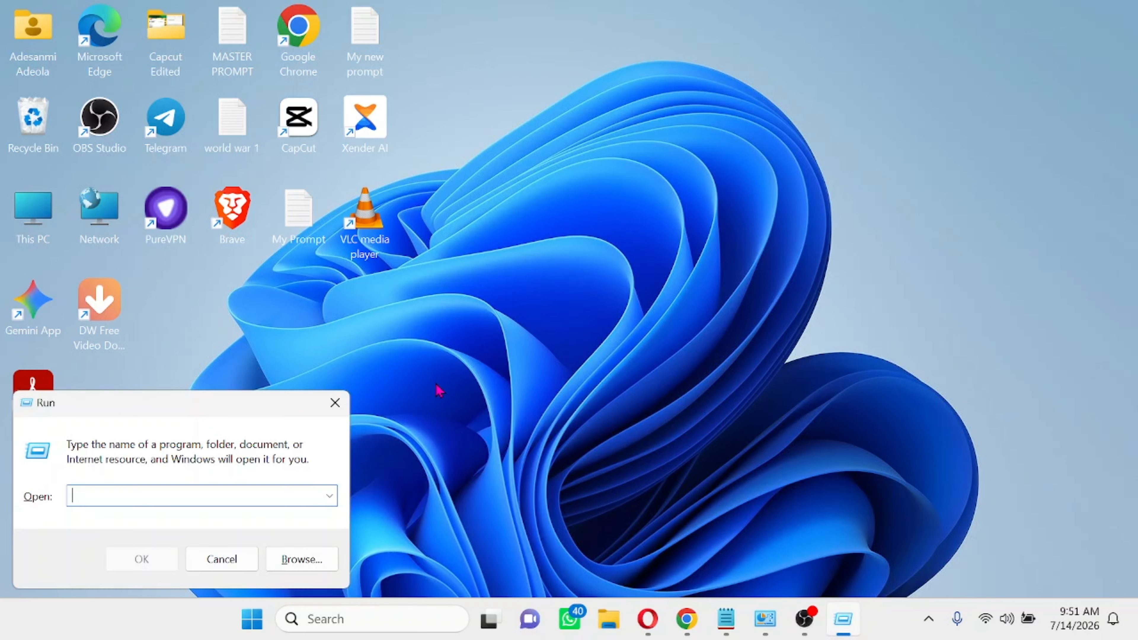
pyautogui.moveTo(186, 414); pyautogui.dragTo(450, 254)
pyautogui.click(595, 242)
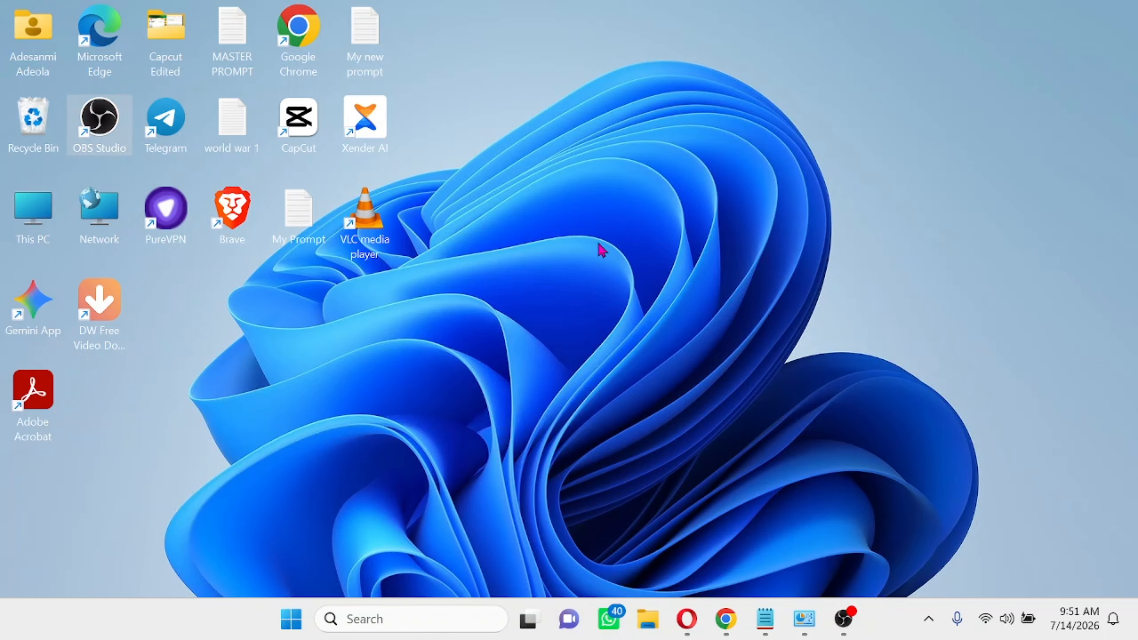
# Step: Open Run from the Windows Start quick links, move its dialog towards the centre, and close it
pyautogui.rightClick(287, 631)
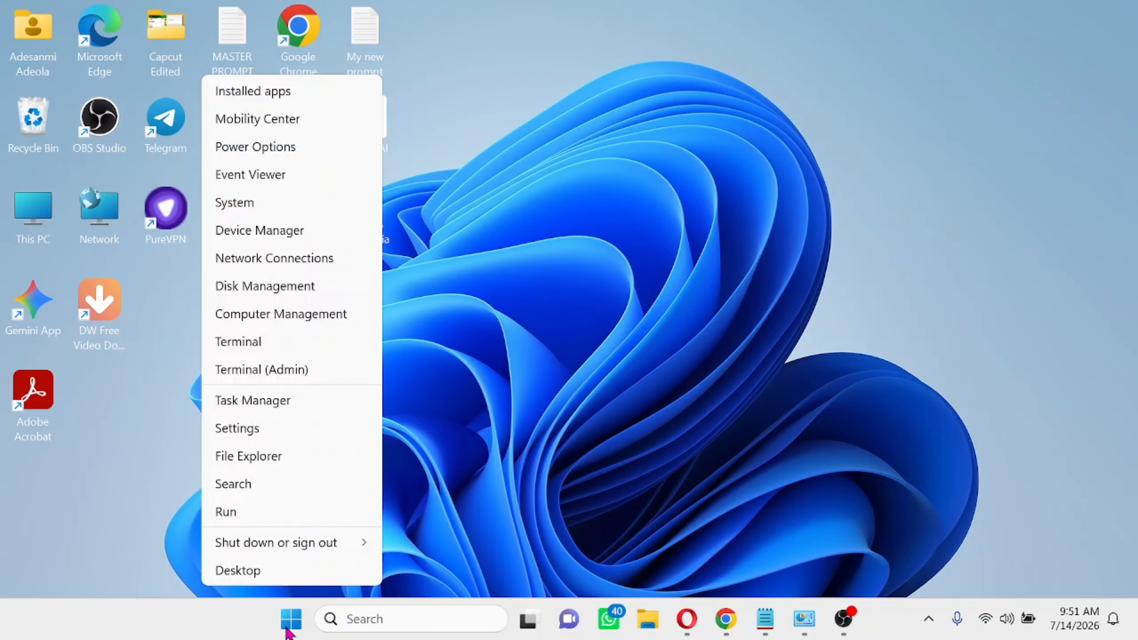
pyautogui.click(224, 515)
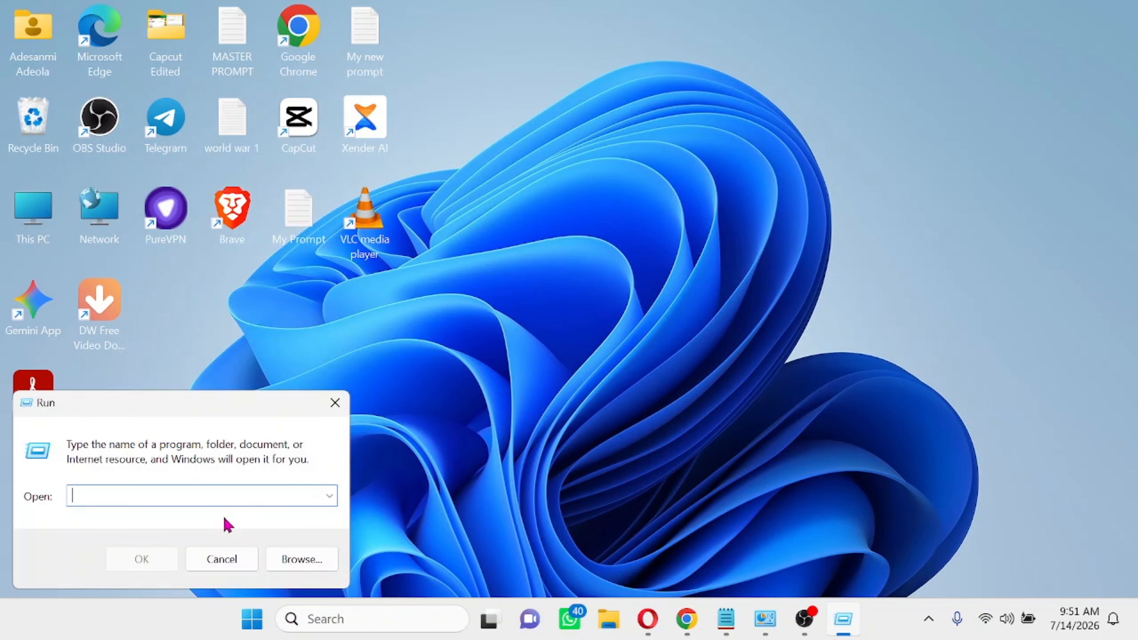
pyautogui.moveTo(185, 406); pyautogui.dragTo(470, 208)
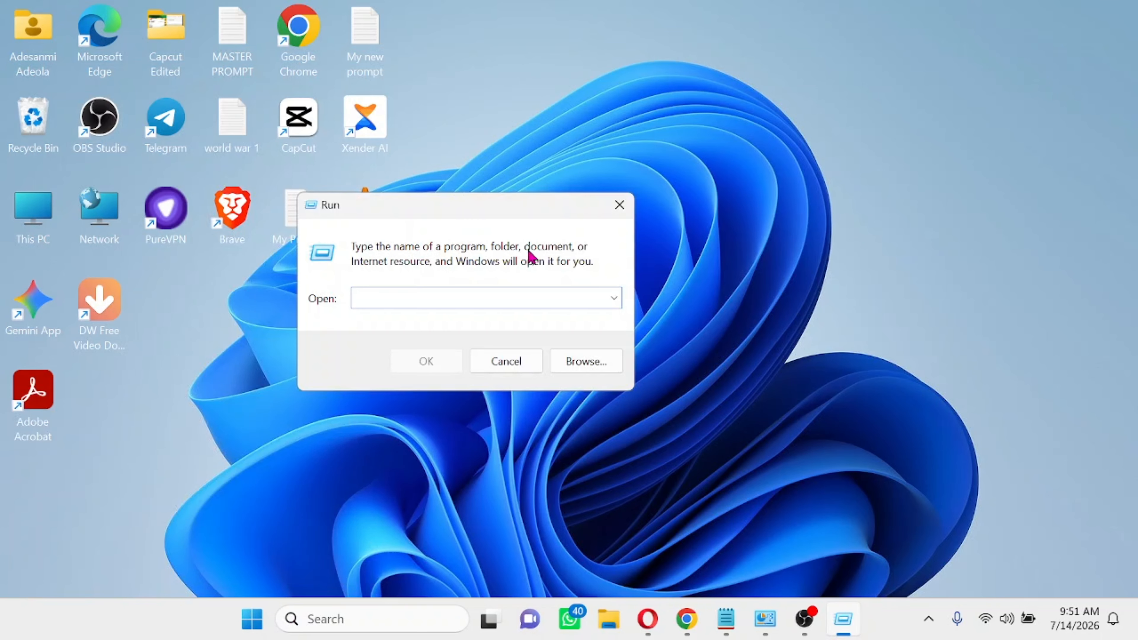
pyautogui.click(619, 205)
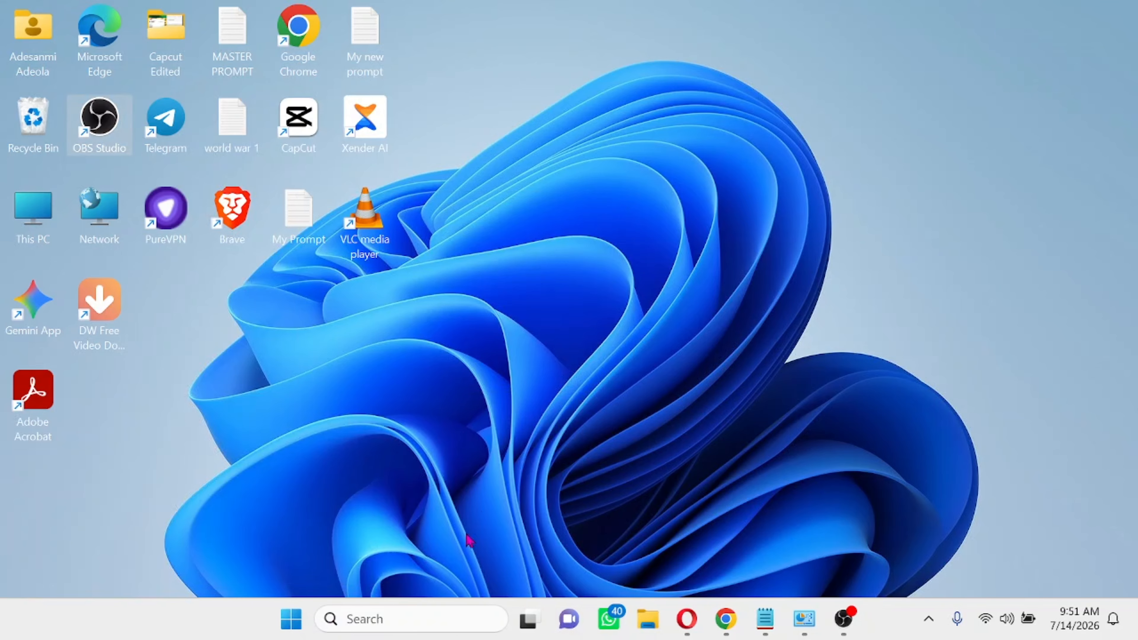
# Step: Search Windows for "run", open the Run app from the results, reposition its dialog, and close it
pyautogui.click(407, 623)
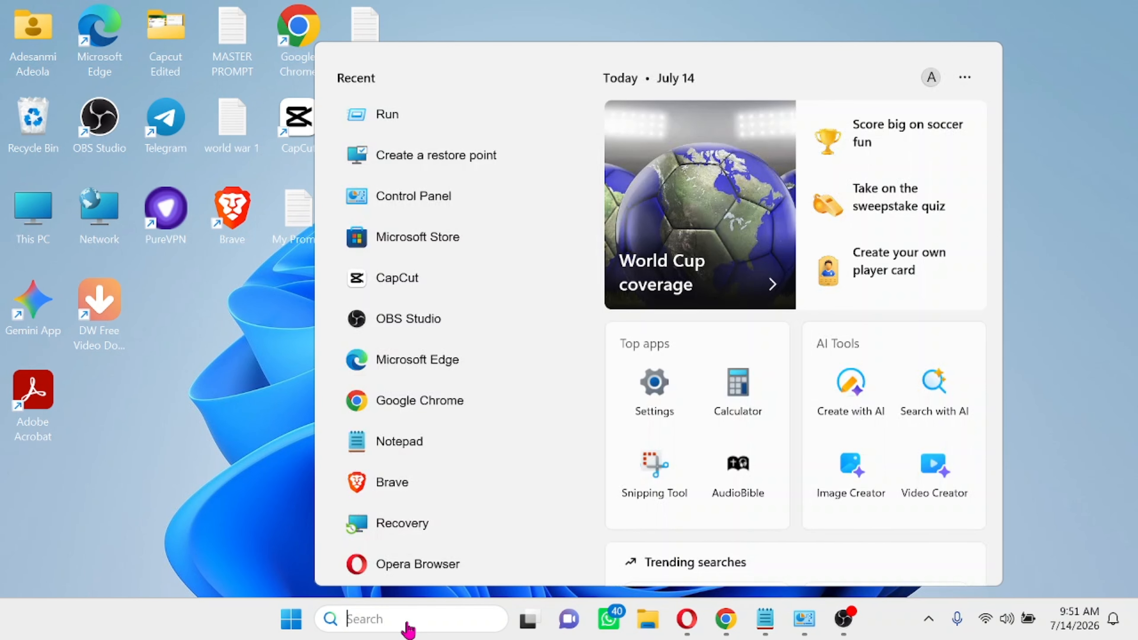
pyautogui.write('run')
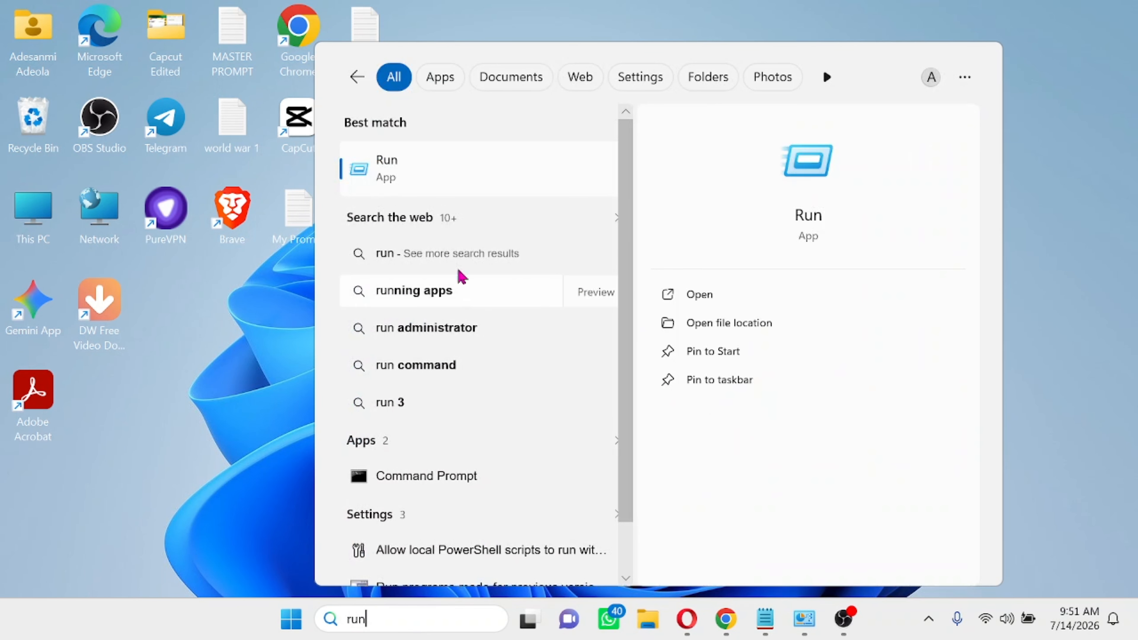
pyautogui.click(399, 178)
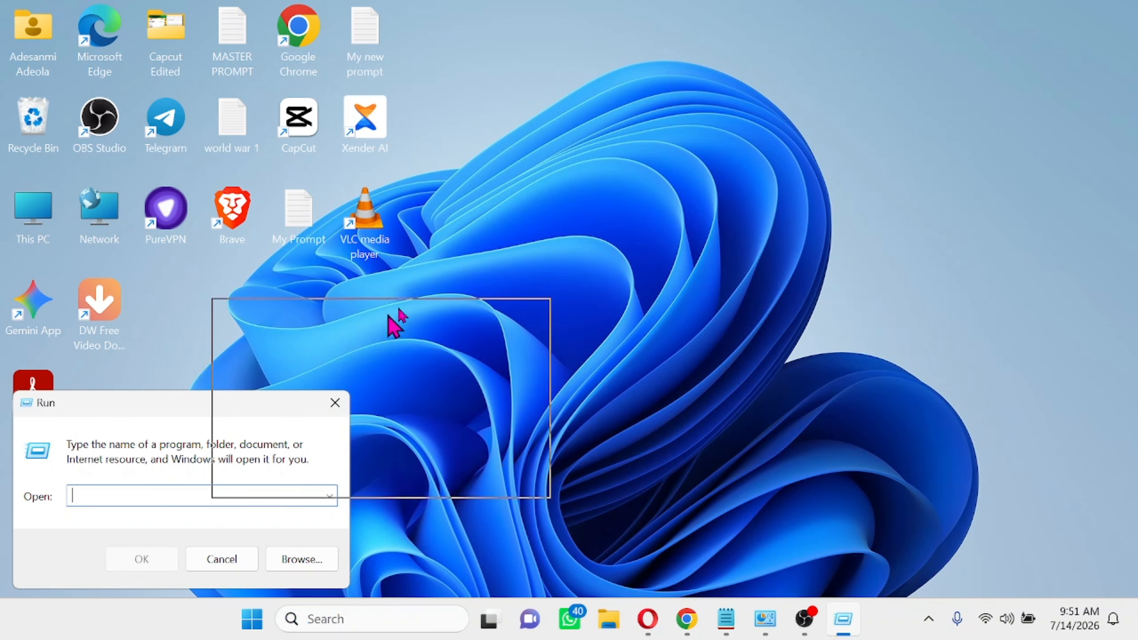
pyautogui.moveTo(389, 315); pyautogui.dragTo(464, 248)
pyautogui.click(610, 245)
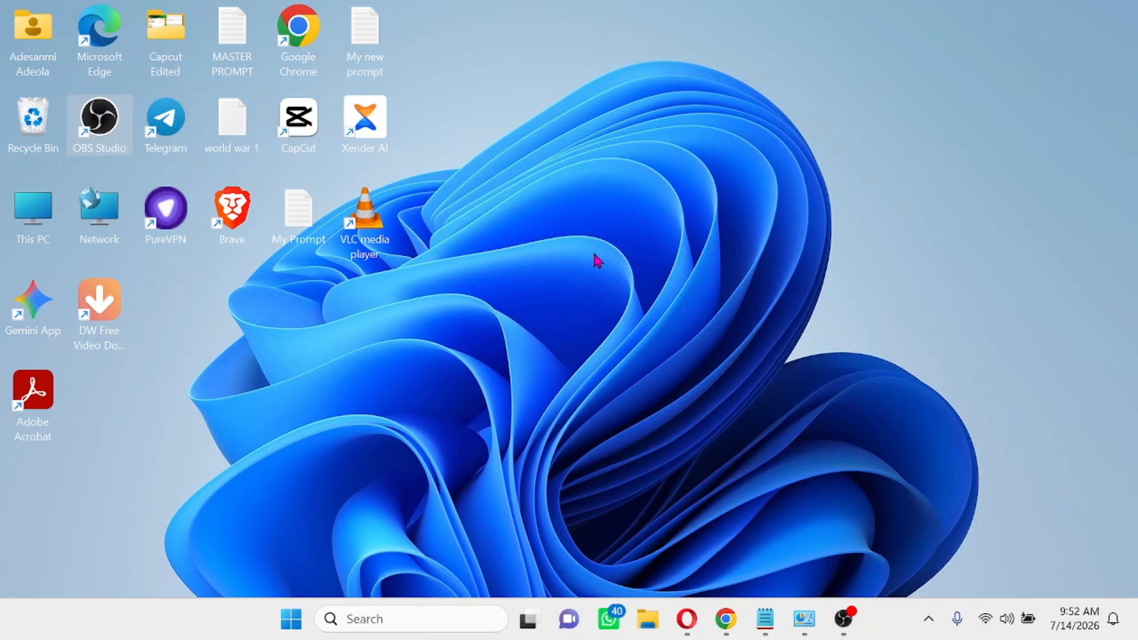
# Step: Run appwiz.cpl to open Programs and Features, and maximize its window
pyautogui.press('super+r')
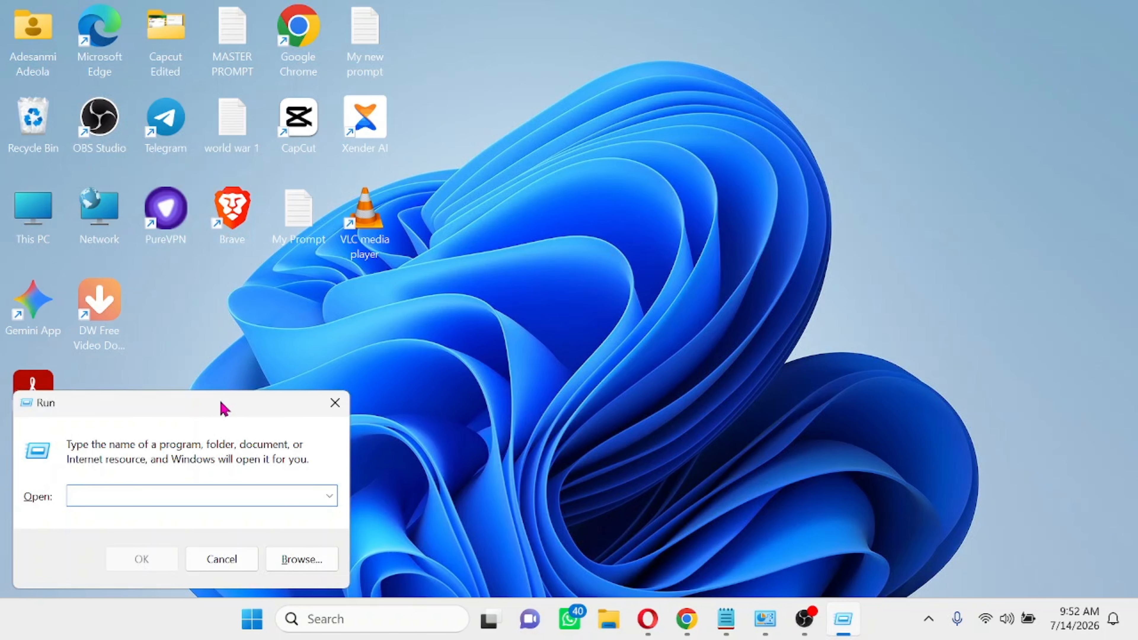
pyautogui.moveTo(221, 405); pyautogui.dragTo(558, 226)
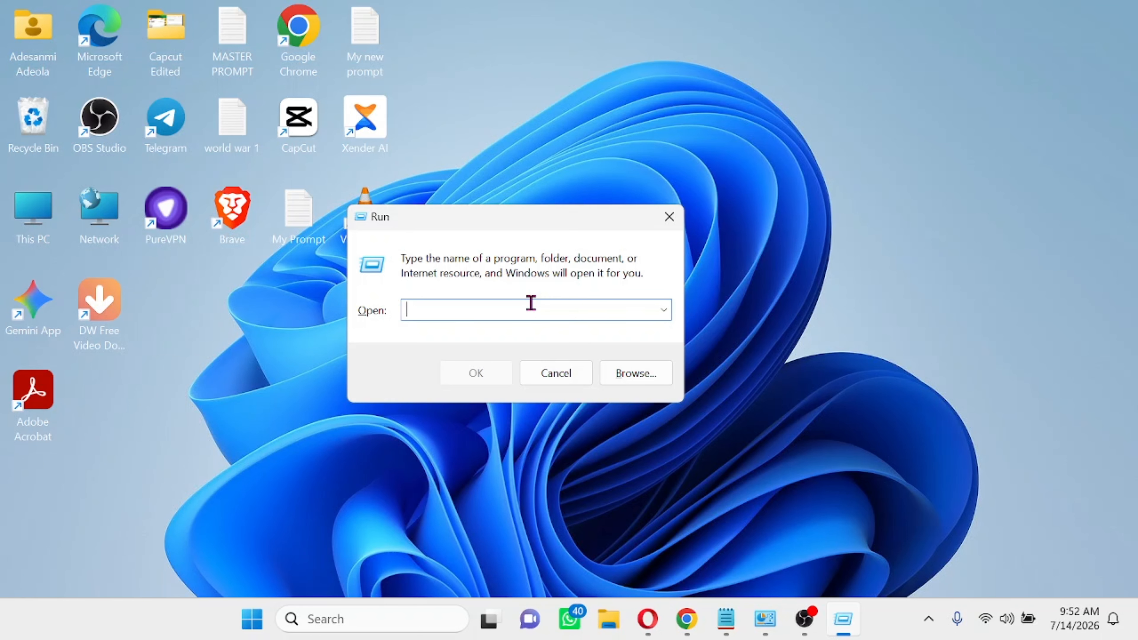
pyautogui.write('appwiz.cpl')
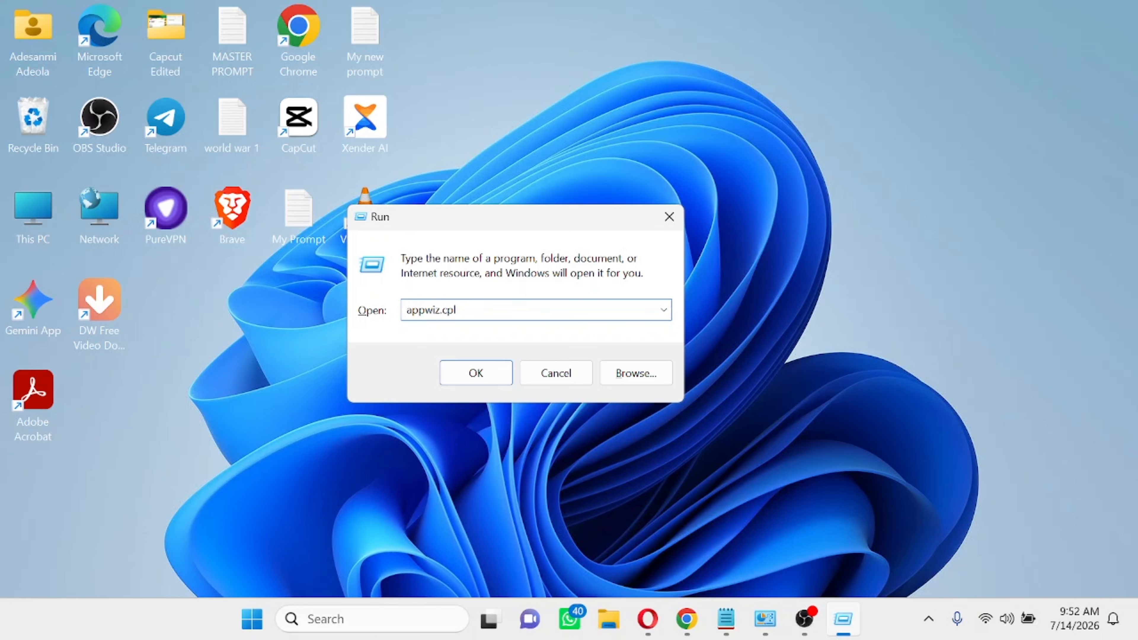
pyautogui.press('Return')
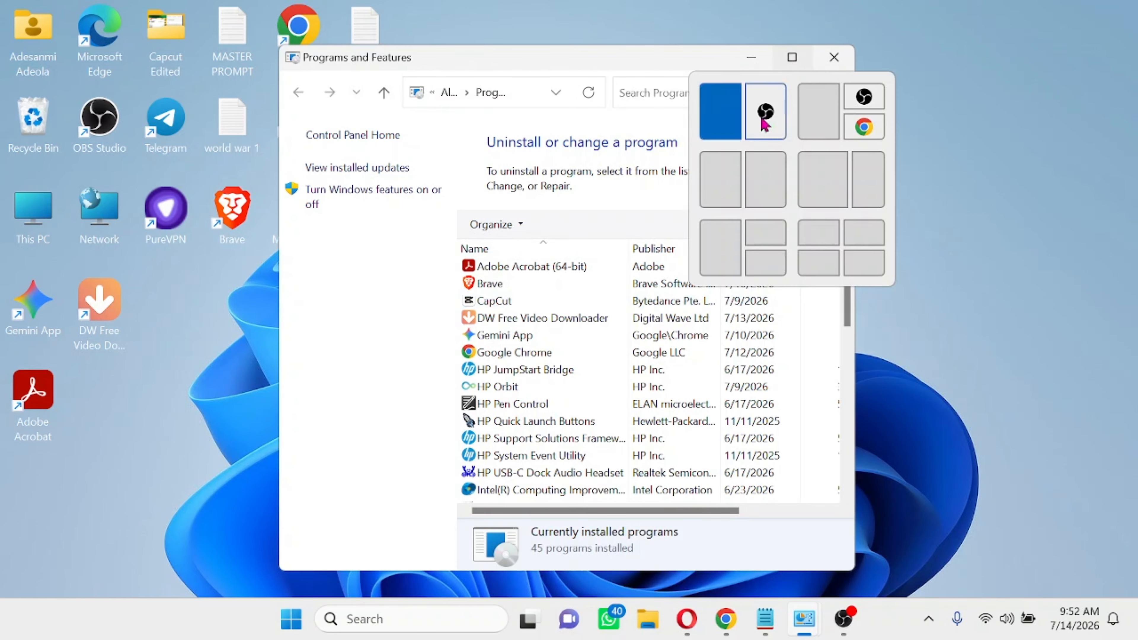
pyautogui.click(793, 59)
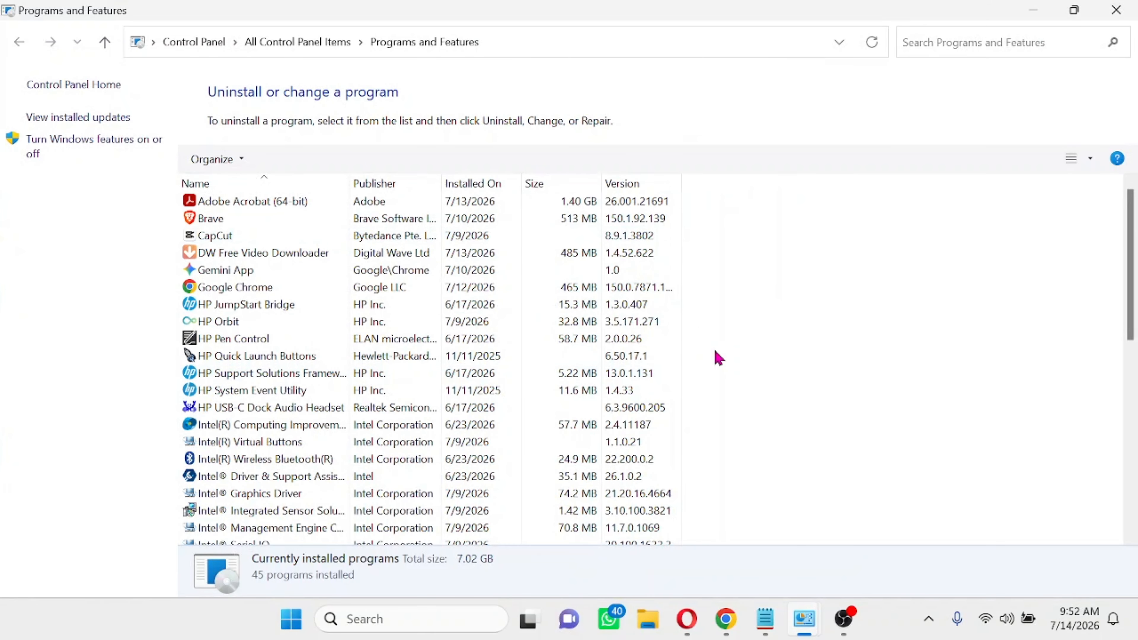
# Step: Look through the installed programs list, select Adobe Acrobat (64-bit) to view its options, and close Programs and Features
pyautogui.scroll(-8, 366, 307)
pyautogui.scroll(10, 738, 326)
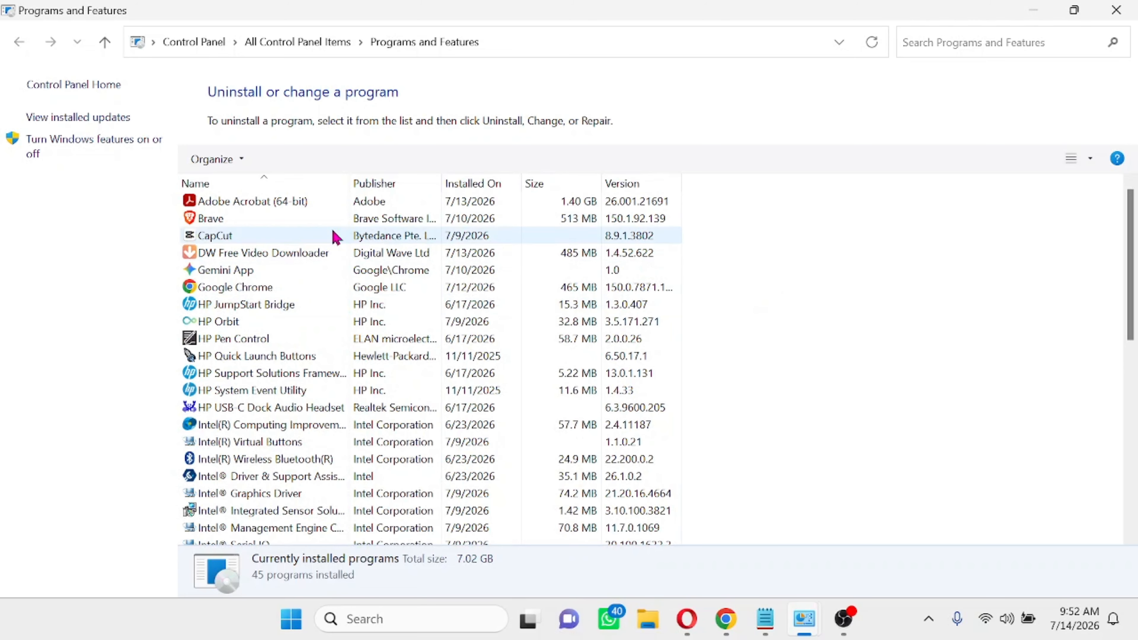
pyautogui.click(263, 207)
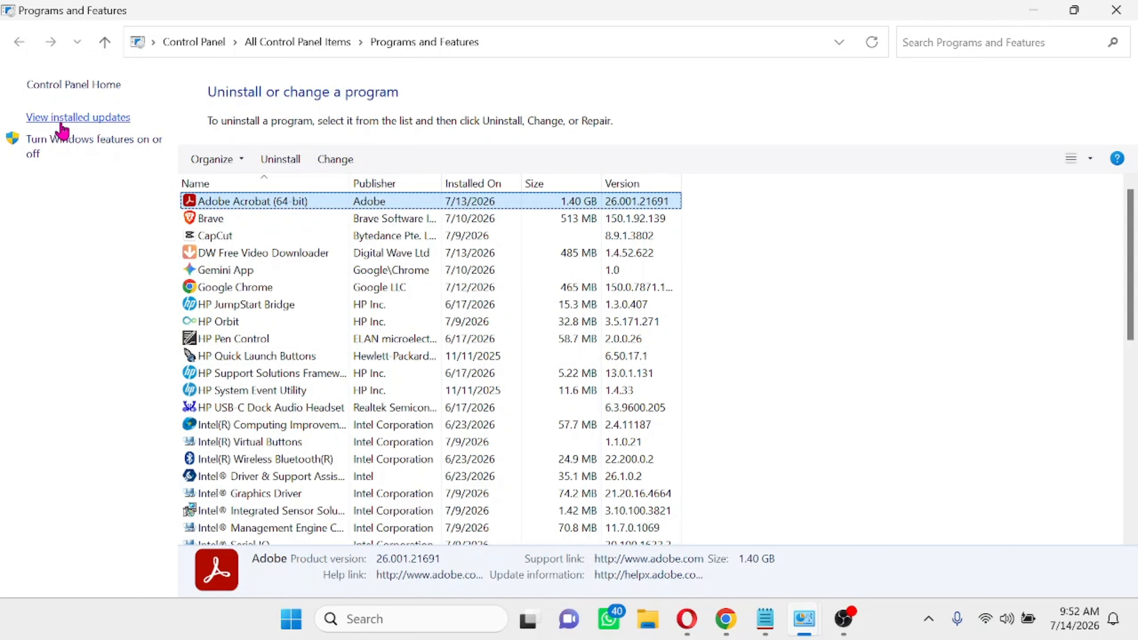
pyautogui.click(1109, 20)
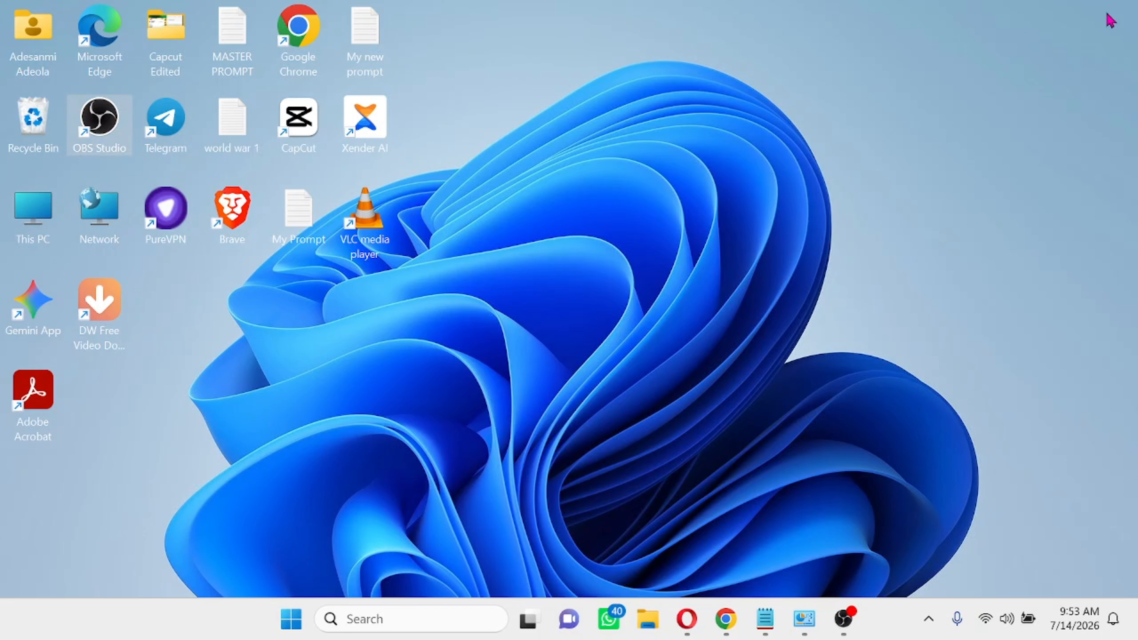
# Step: Run ncpa.cpl to open Network Connections
pyautogui.press('super+r')
pyautogui.moveTo(243, 406); pyautogui.dragTo(633, 163)
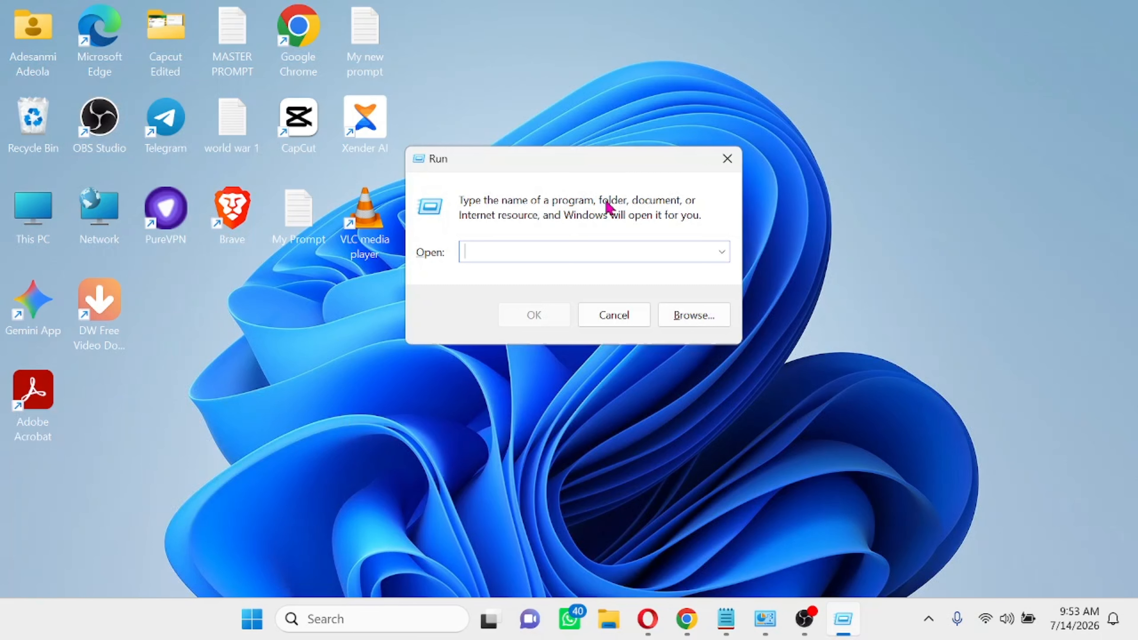
pyautogui.write('ncpa.cpl')
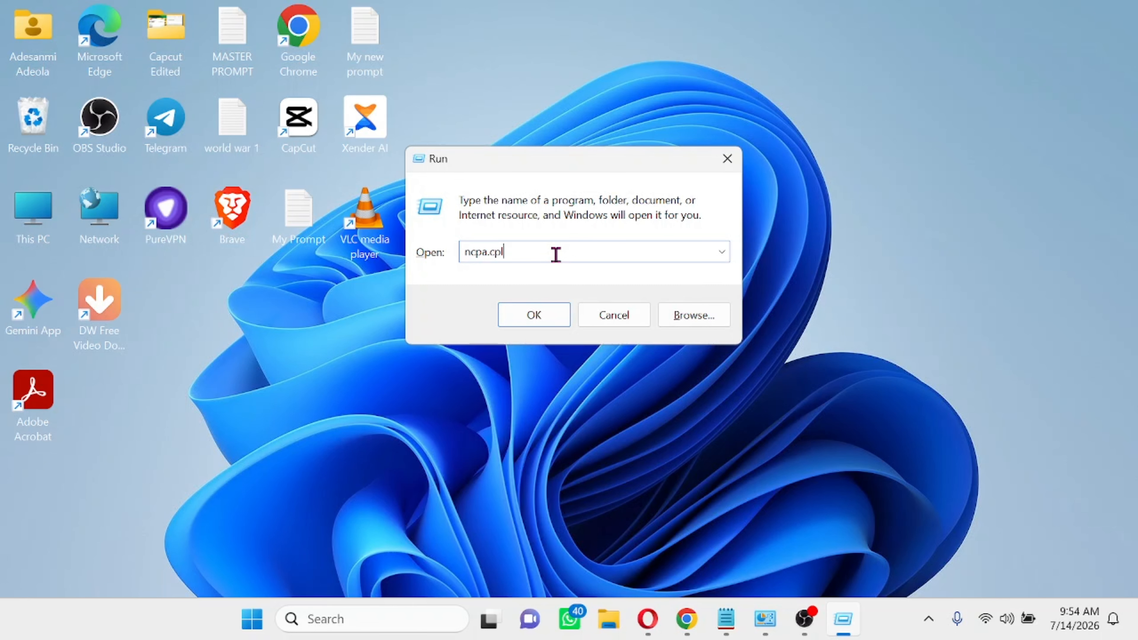
pyautogui.press('Return')
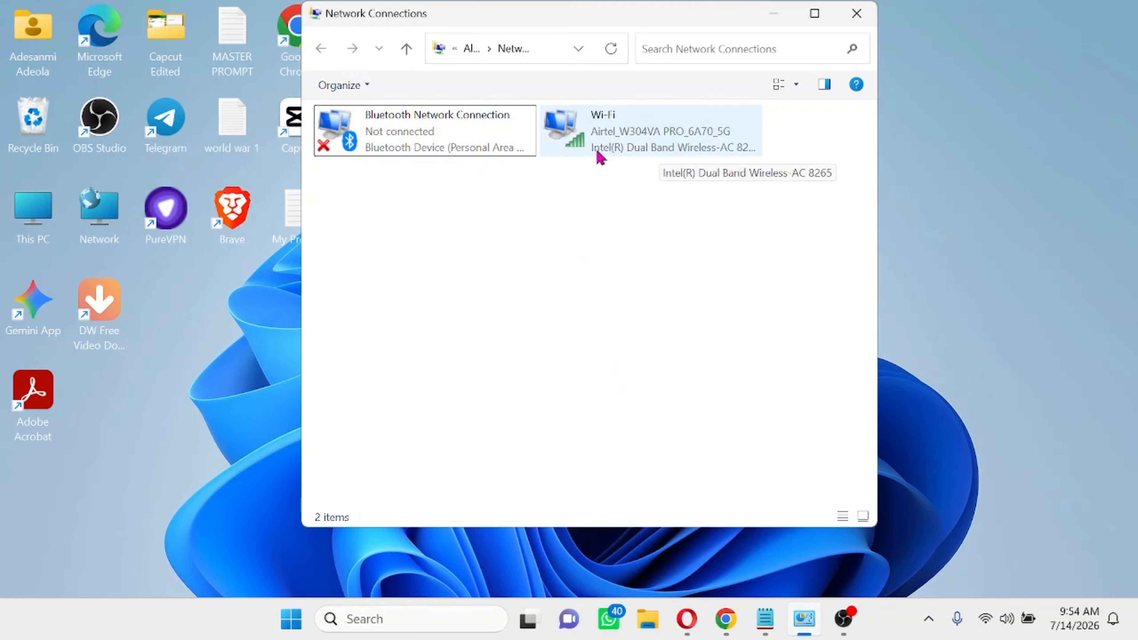
# Step: Inspect the items used by the Wi-Fi adapter in its properties, cancel without changes, and close Network Connections
pyautogui.click(642, 140)
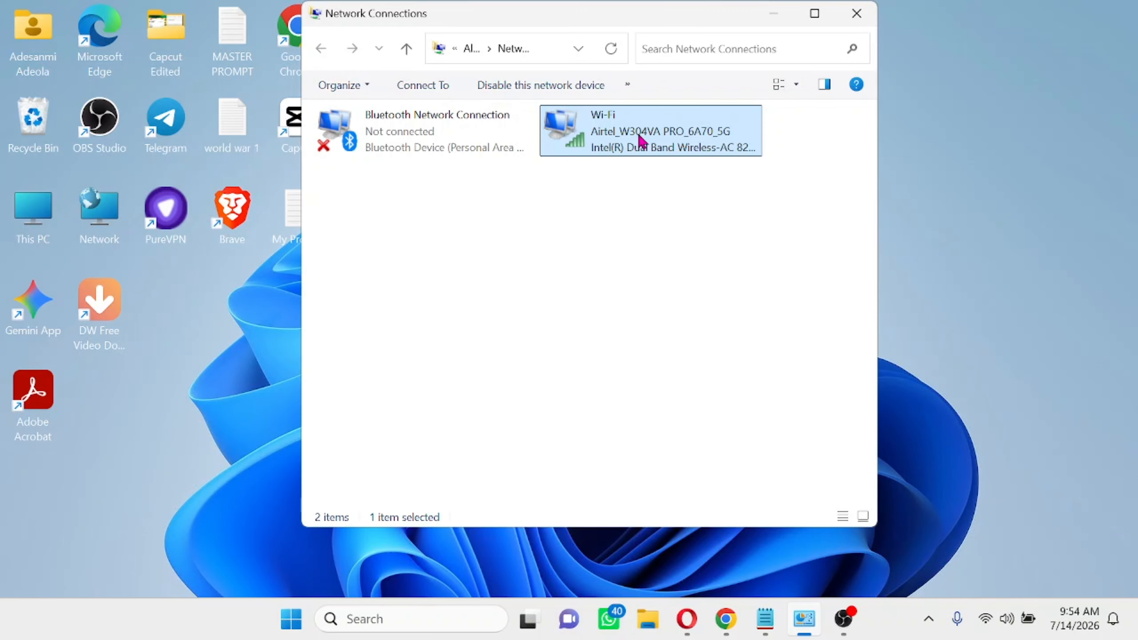
pyautogui.rightClick(642, 140)
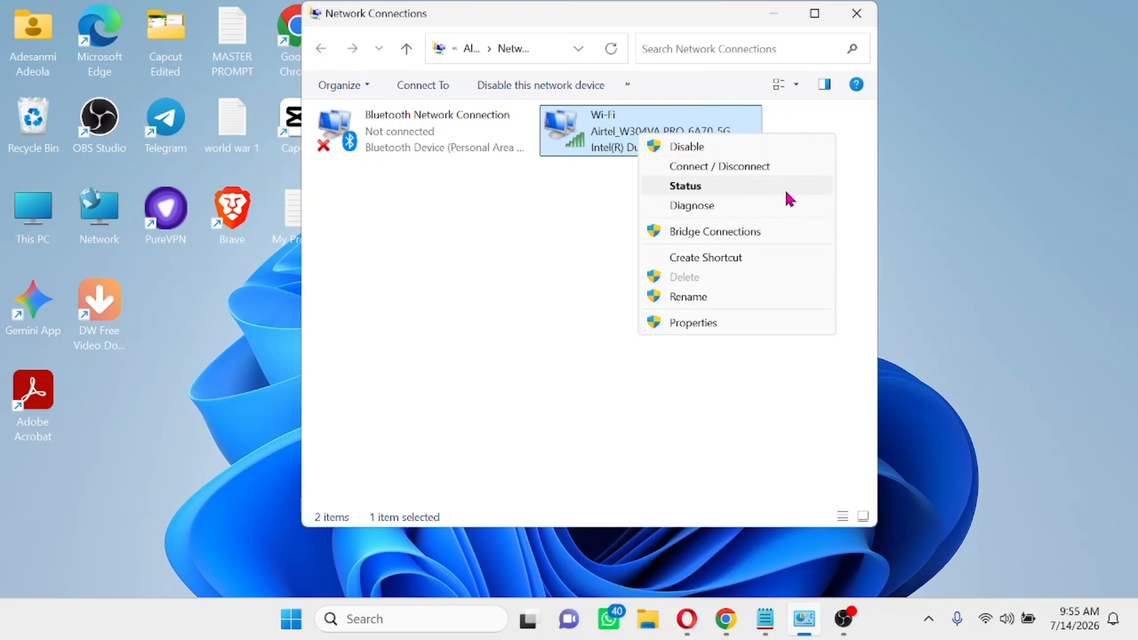
pyautogui.click(701, 324)
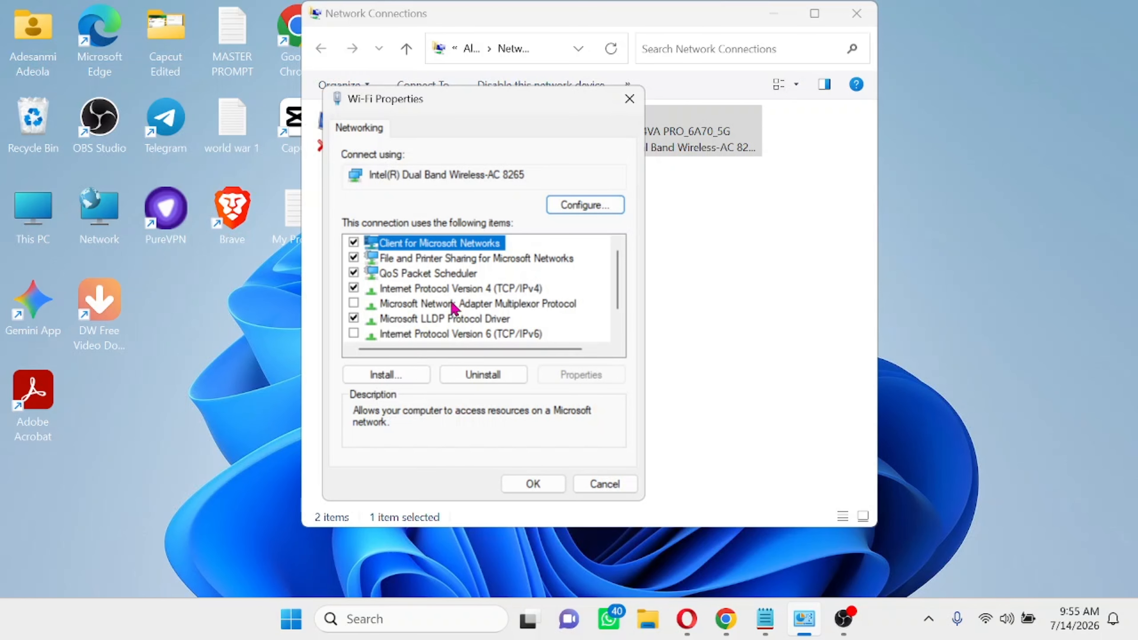
pyautogui.scroll(-1, 452, 308)
pyautogui.scroll(1, 452, 309)
pyautogui.scroll(-1, 478, 296)
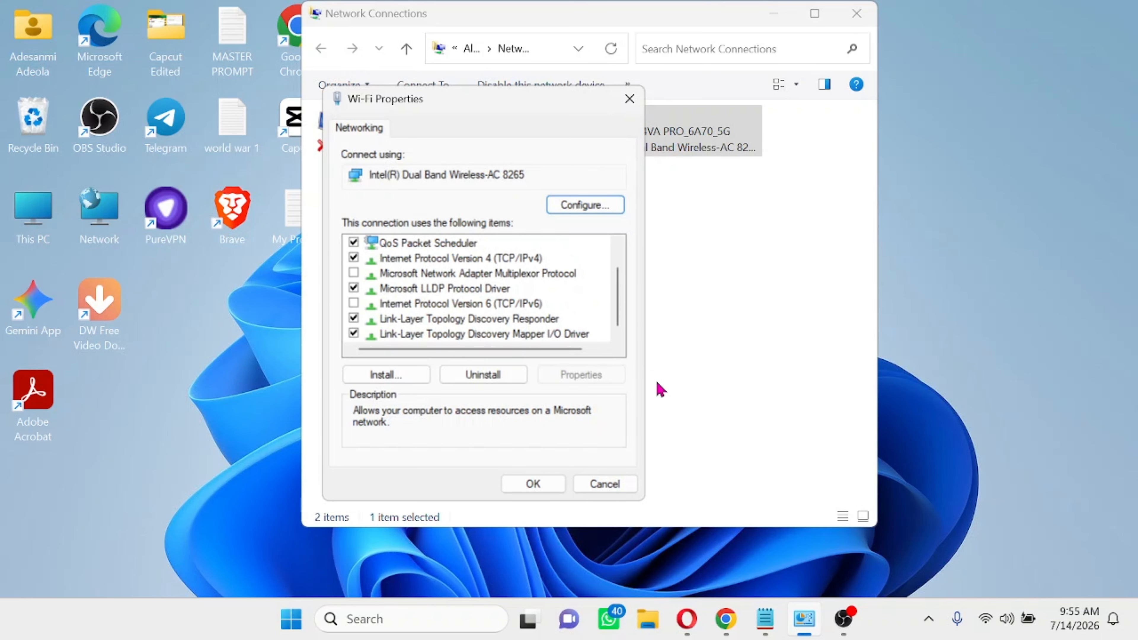
pyautogui.click(596, 491)
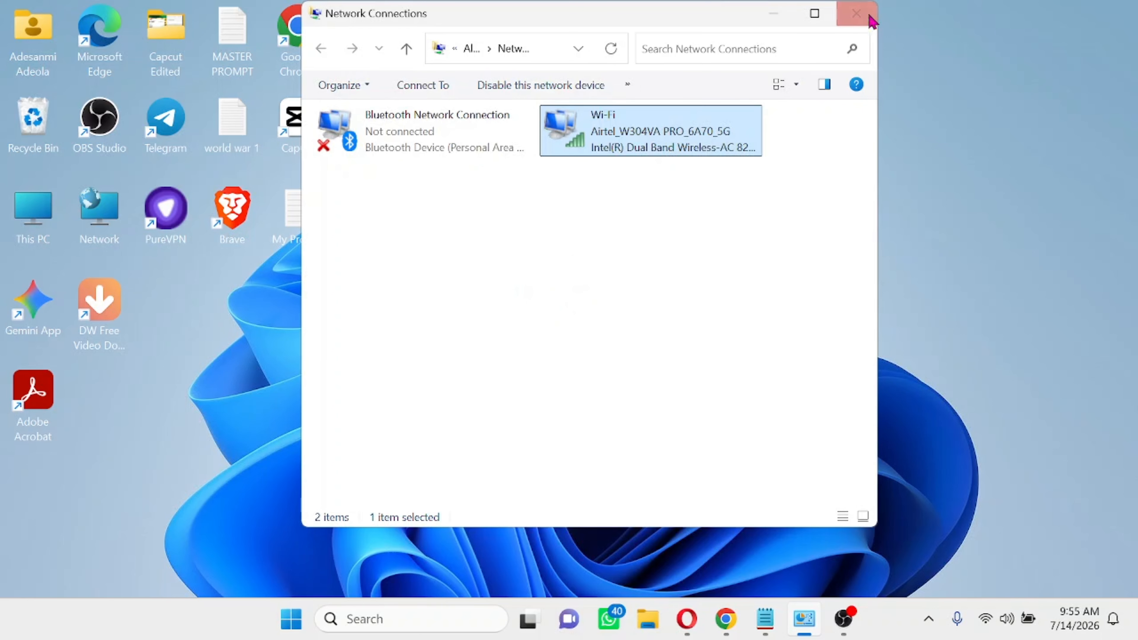
pyautogui.click(855, 13)
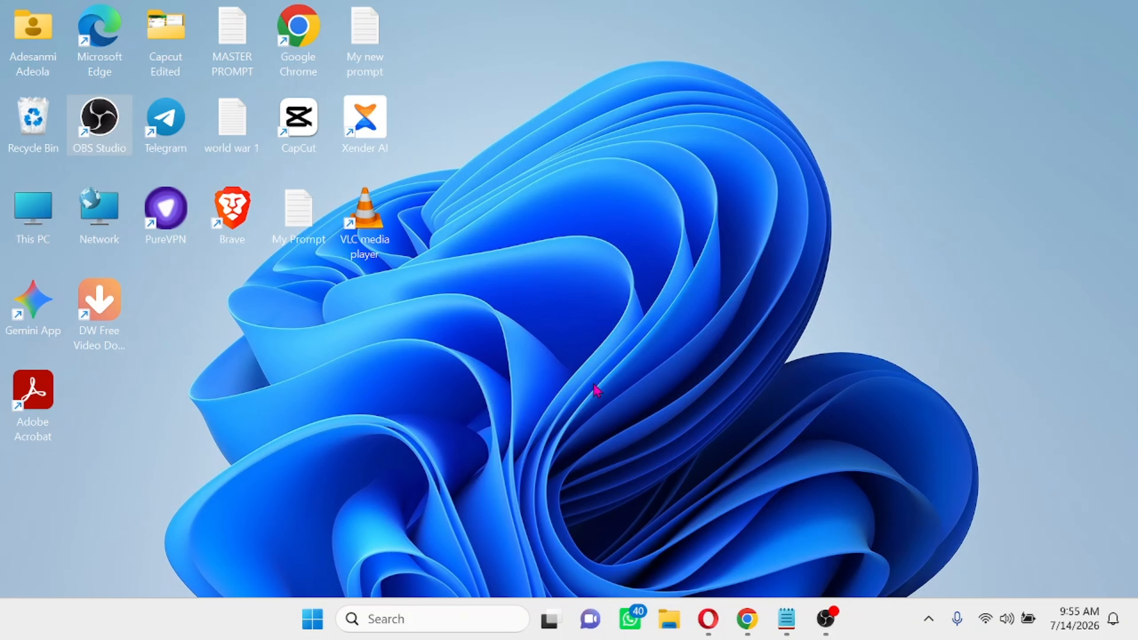
# Step: Run msconfig to open System Configuration
pyautogui.press('super+r')
pyautogui.write('m')
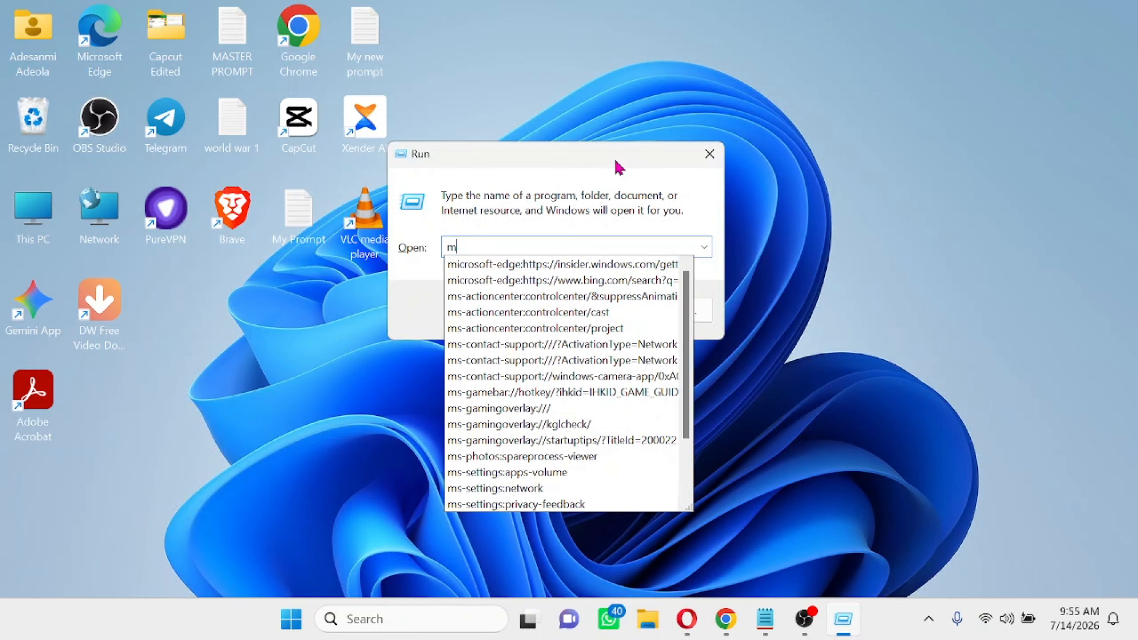
pyautogui.write('sconfig')
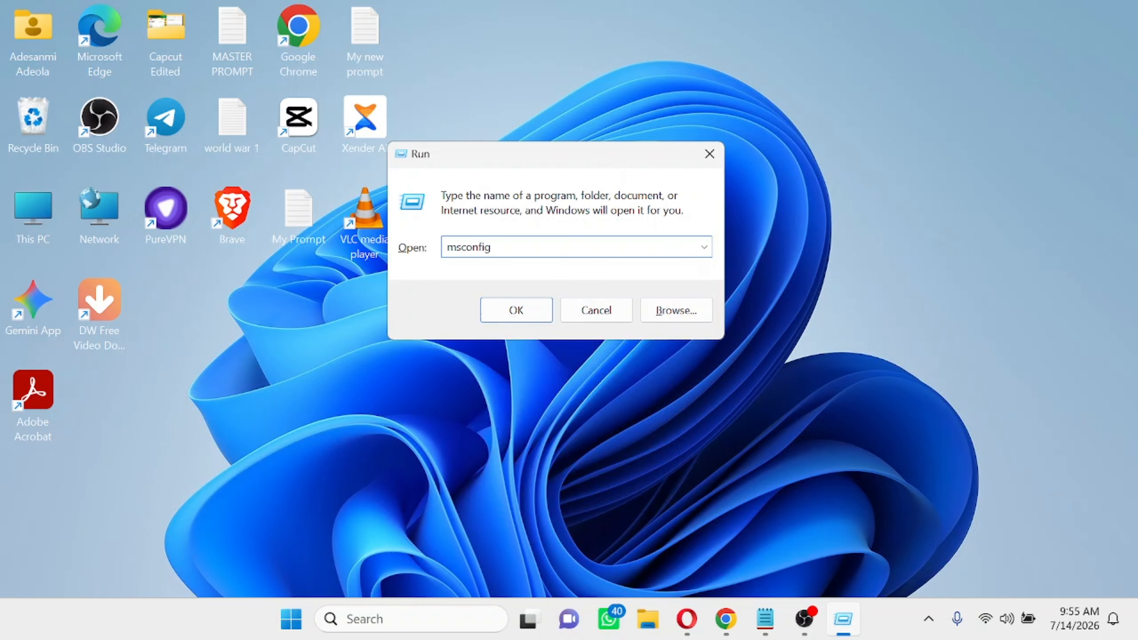
pyautogui.press('Return')
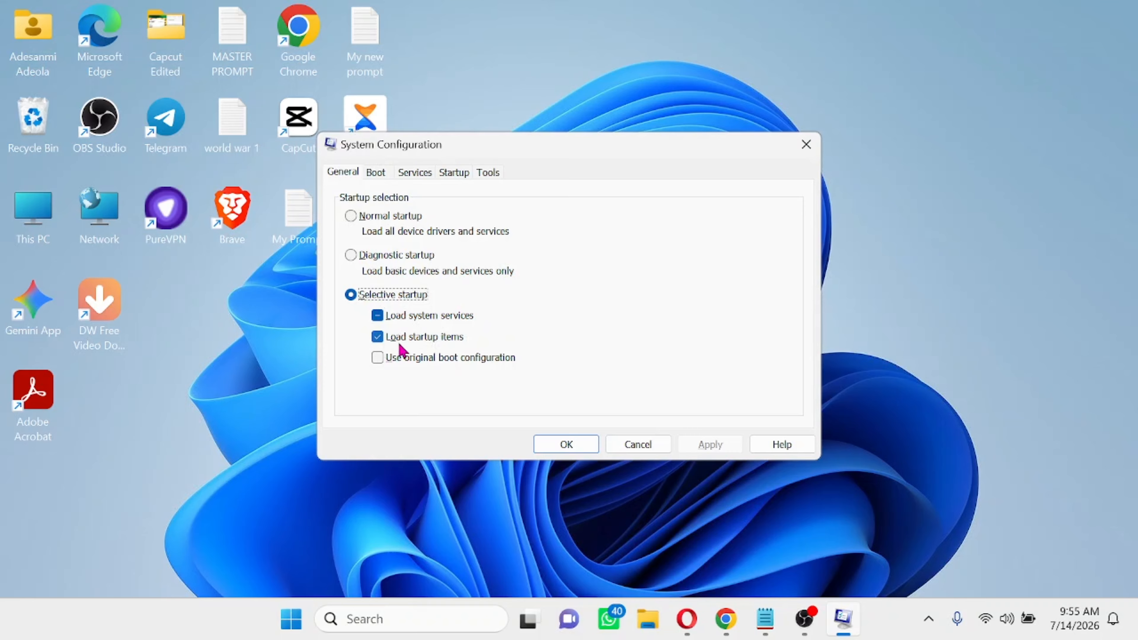
# Step: Review System Configuration's boot, services, startup and tools sections, briefly opening and closing Task Manager's startup apps
pyautogui.click(382, 182)
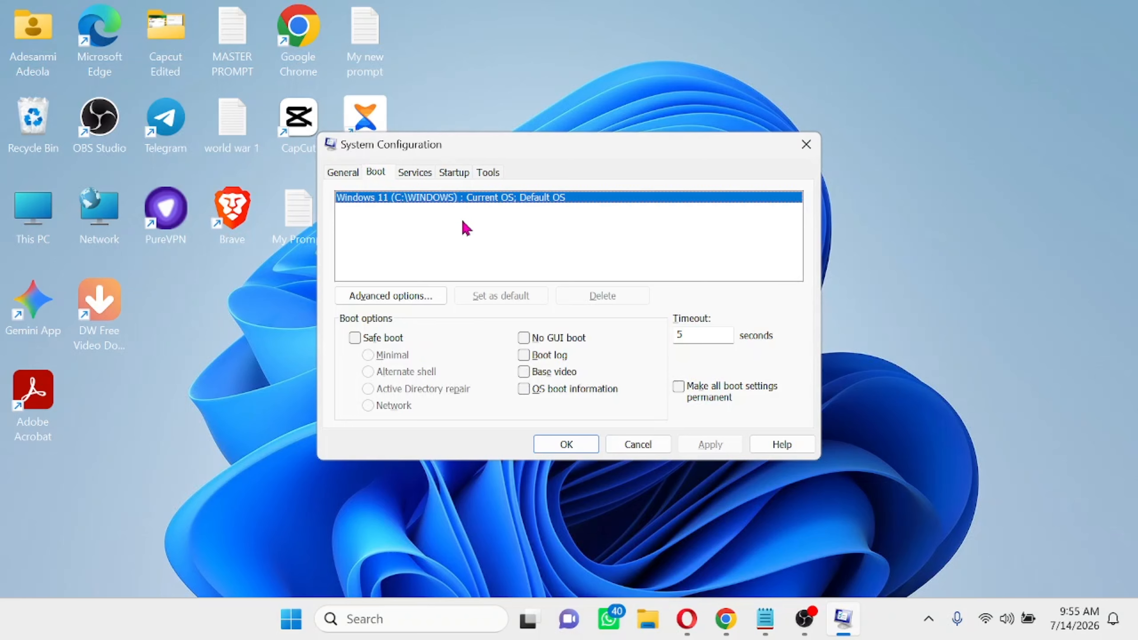
pyautogui.click(422, 176)
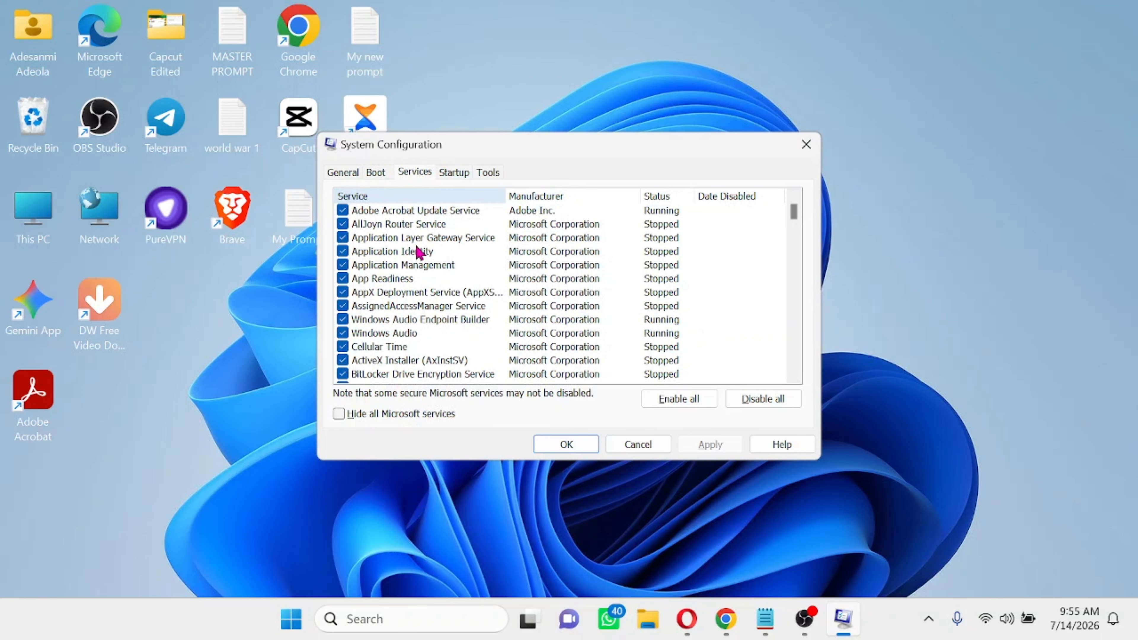
pyautogui.click(450, 171)
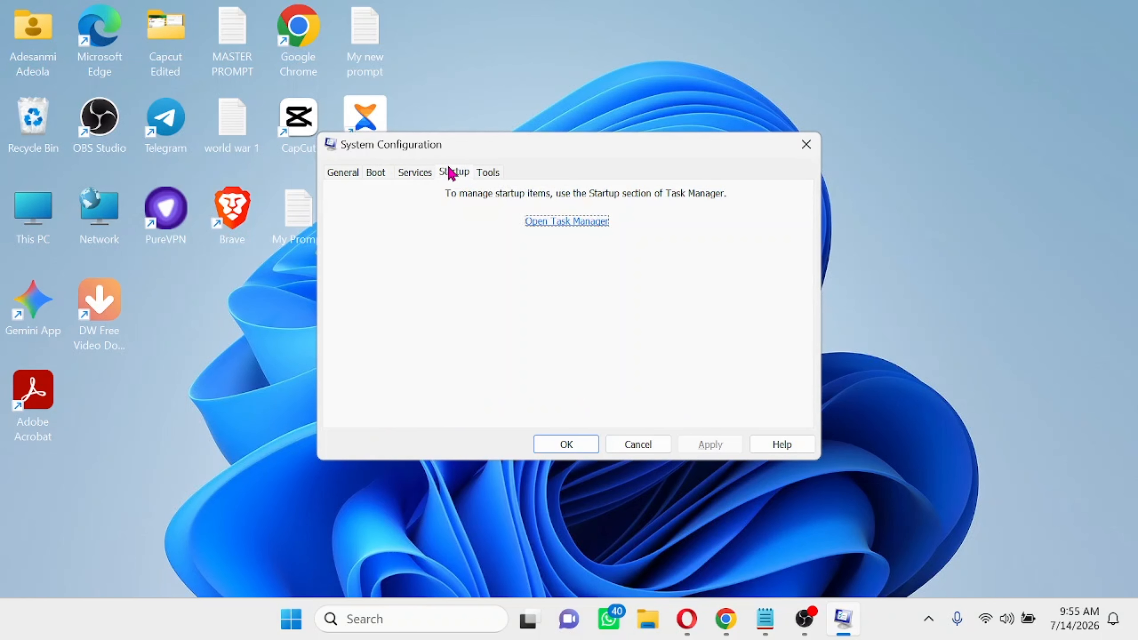
pyautogui.click(567, 222)
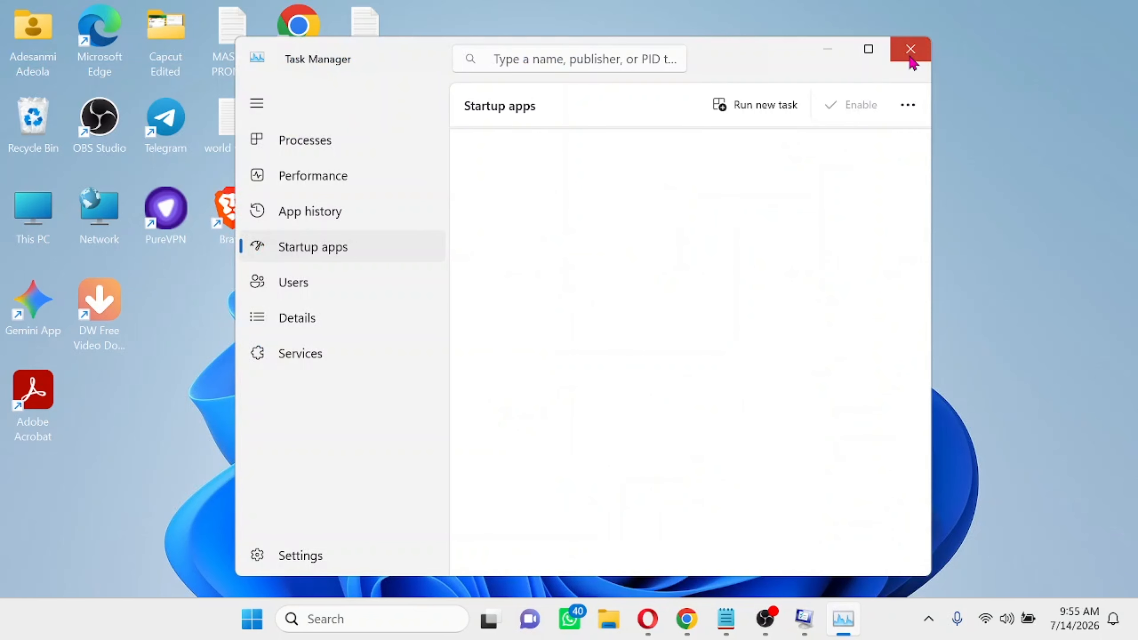
pyautogui.click(910, 48)
pyautogui.click(493, 175)
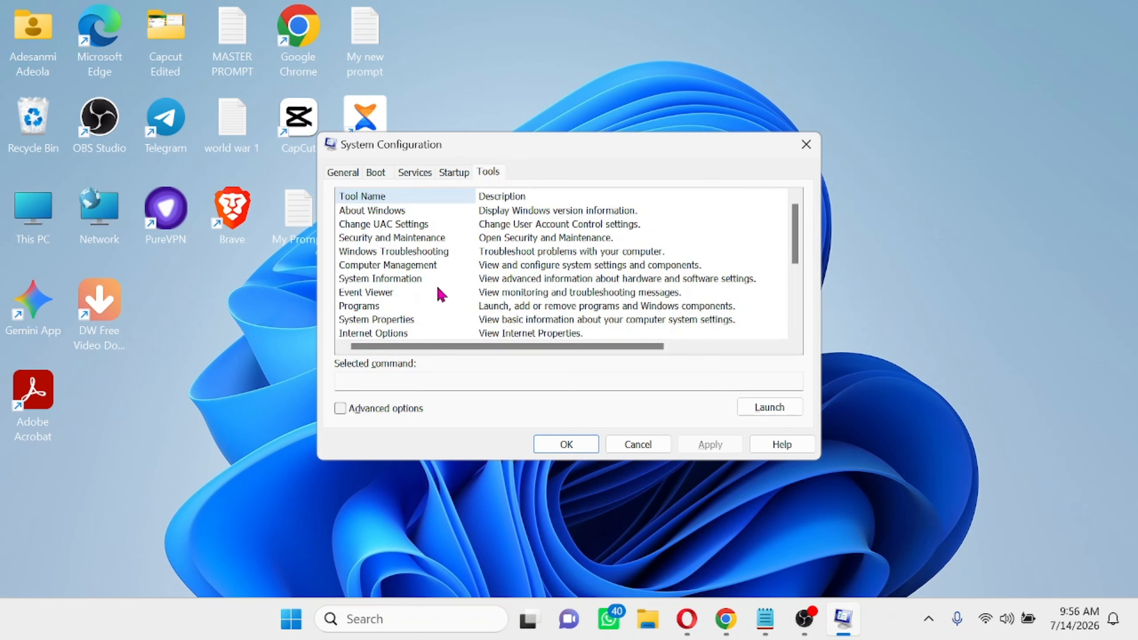
# Step: Close System Configuration and run rstrui.exe to open System Restore
pyautogui.click(807, 145)
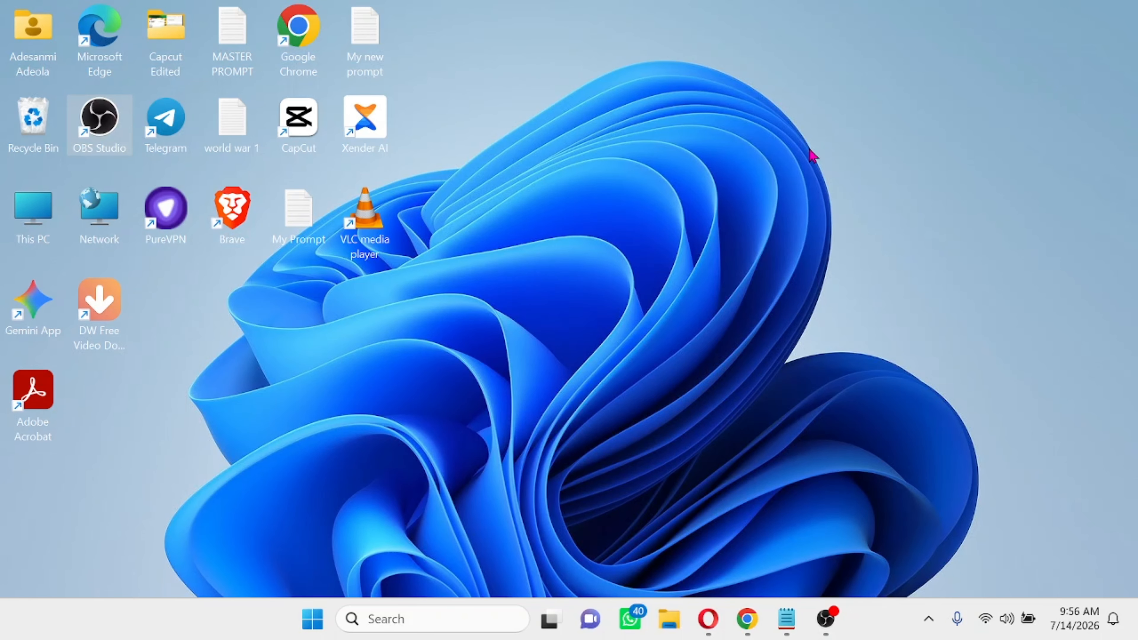
pyautogui.press('super+r')
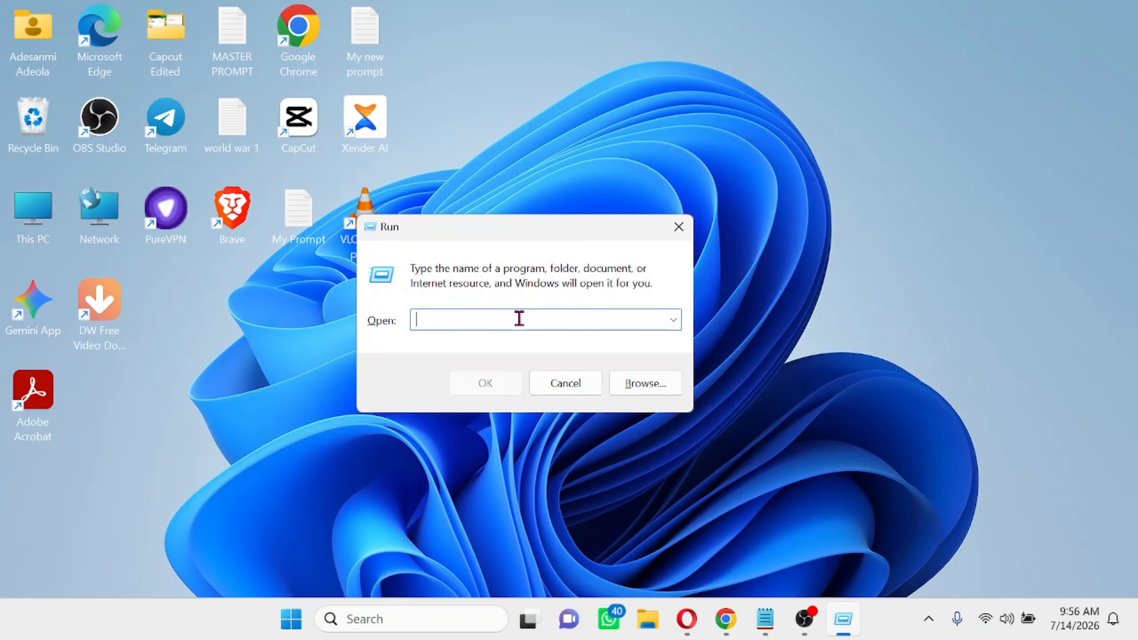
pyautogui.write('rstrui.exe')
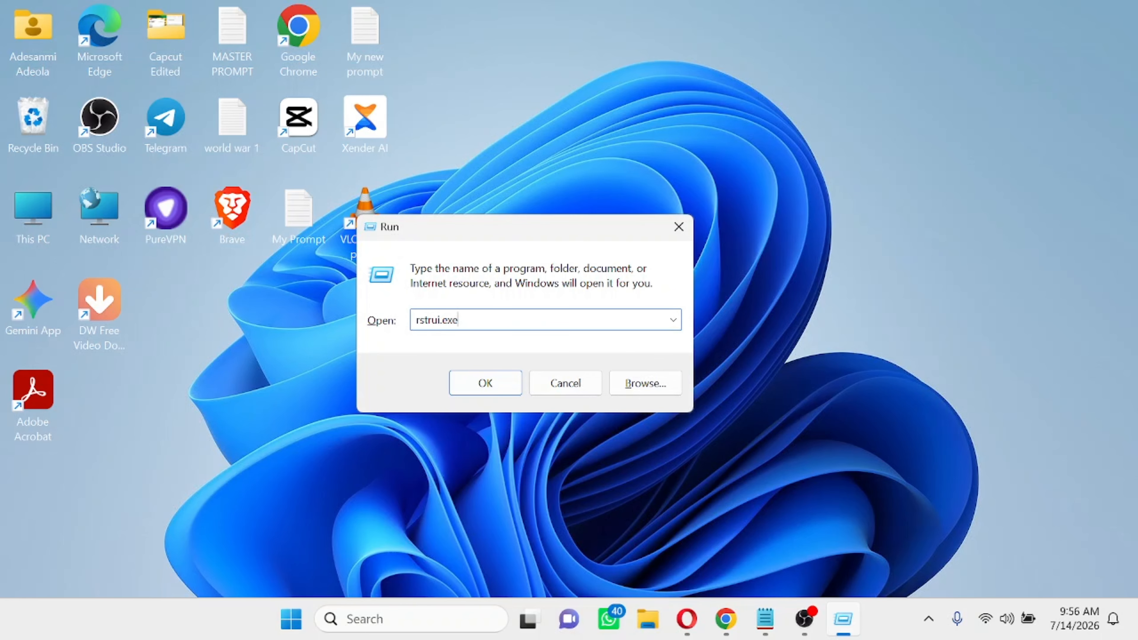
pyautogui.press('Return')
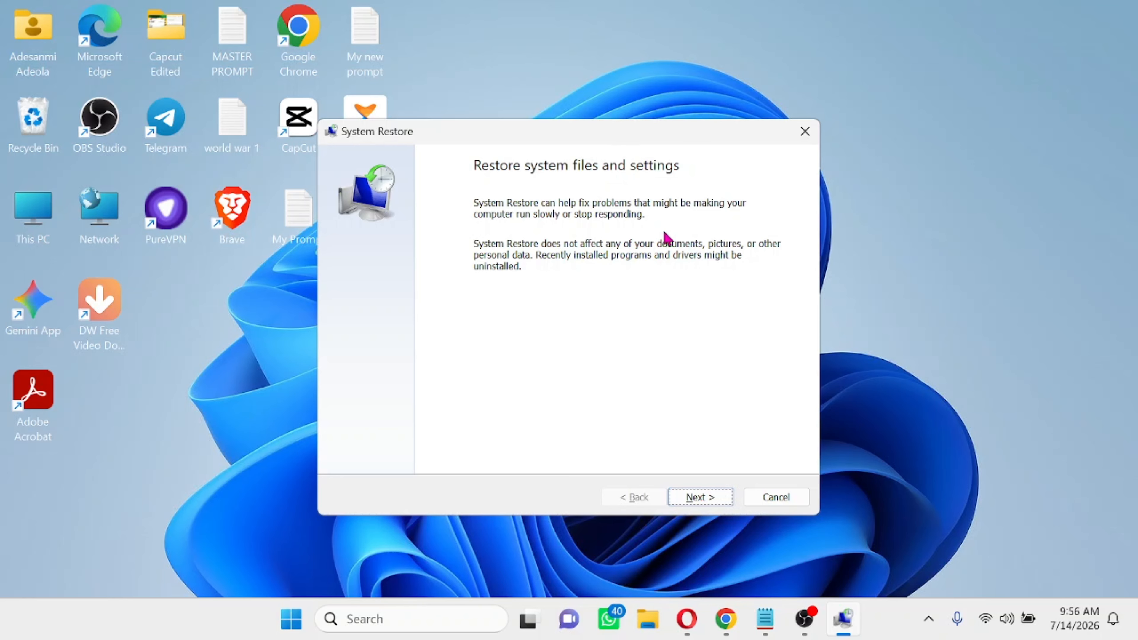
# Step: Inspect the available restore points, select the Windows Update entry, and close System Restore without restoring
pyautogui.click(700, 498)
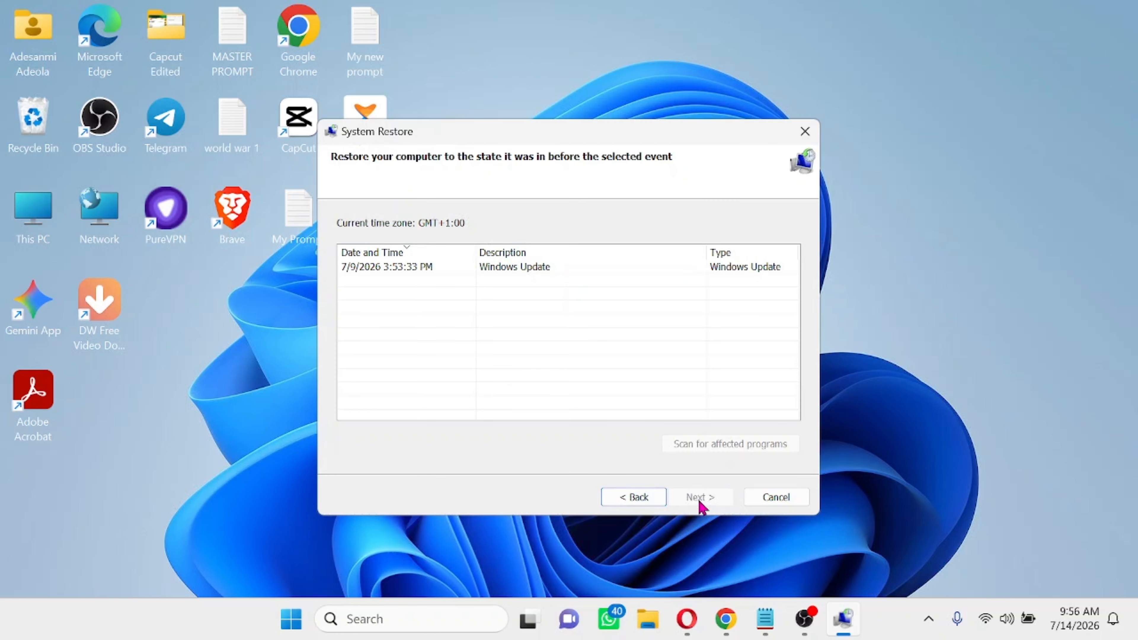
pyautogui.click(458, 269)
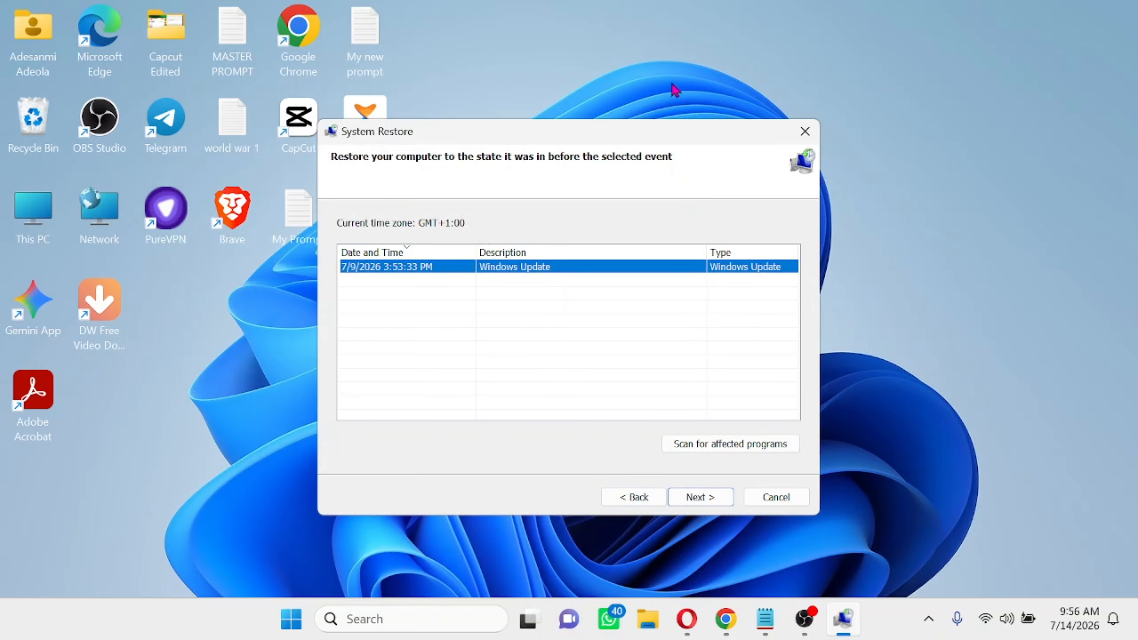
pyautogui.click(807, 131)
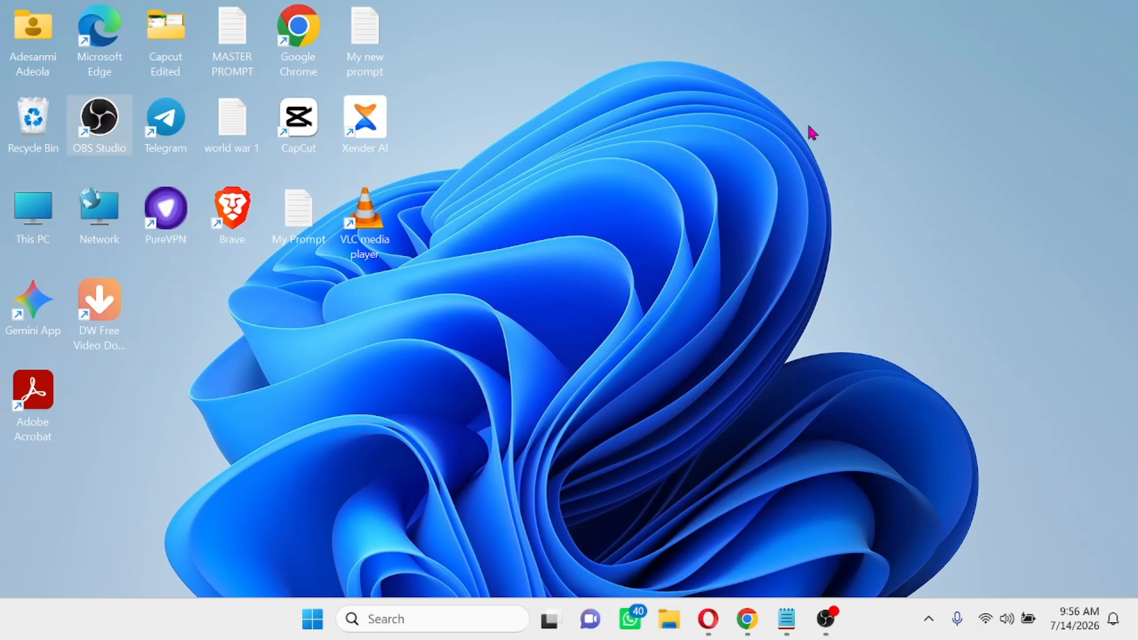
# Step: Run cleanmgr to open Disk Cleanup's drive selection
pyautogui.press('super+r')
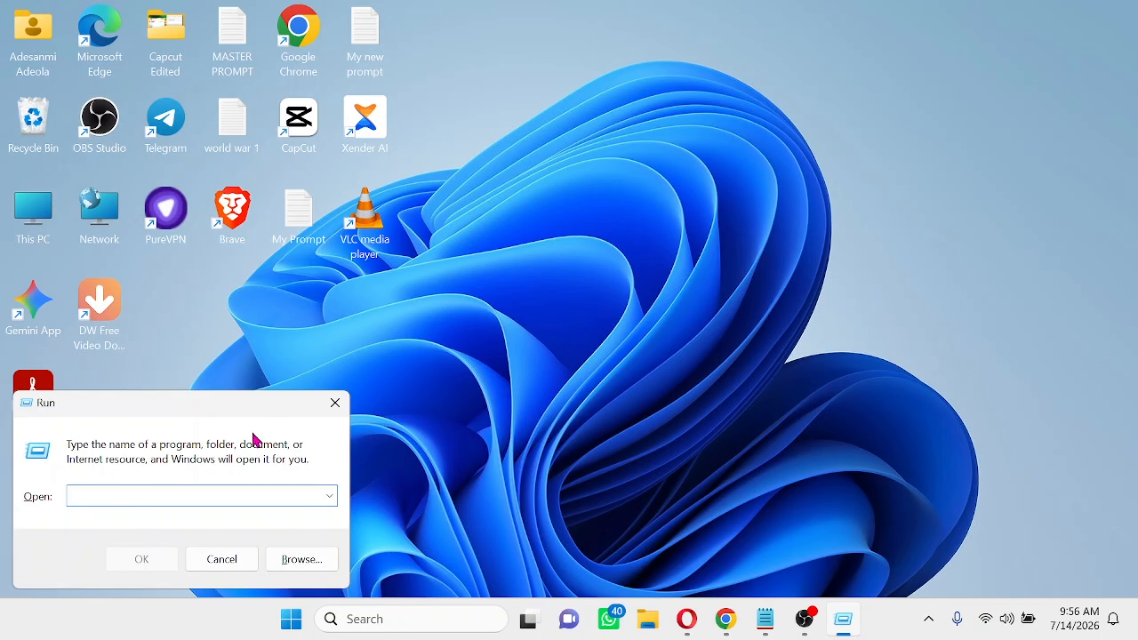
pyautogui.moveTo(213, 414); pyautogui.dragTo(530, 206)
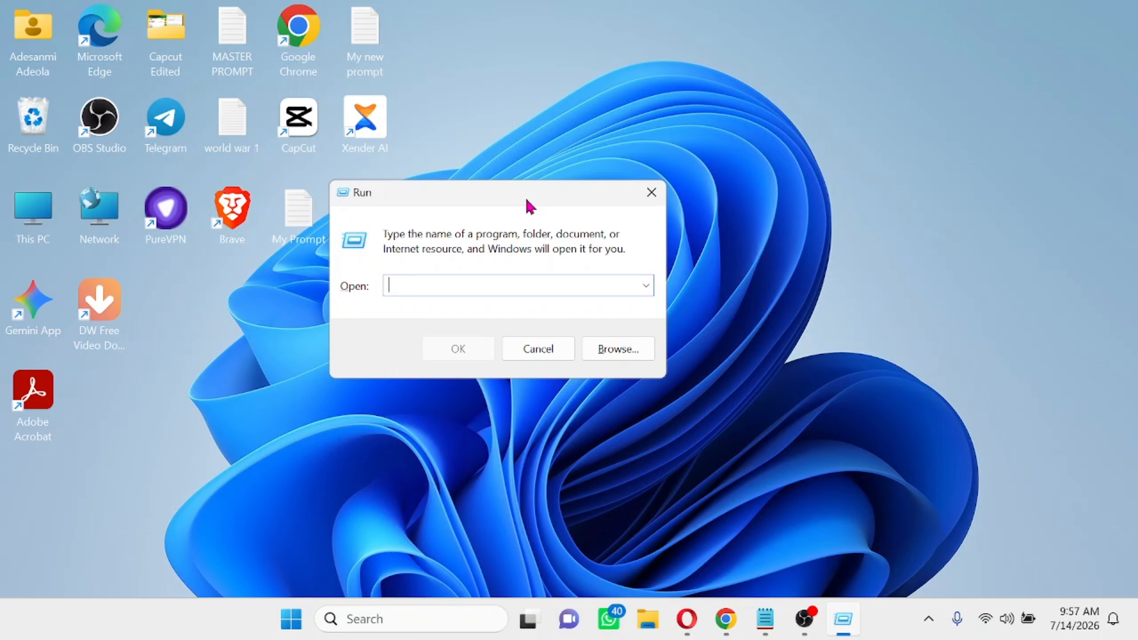
pyautogui.write('cleanmgr')
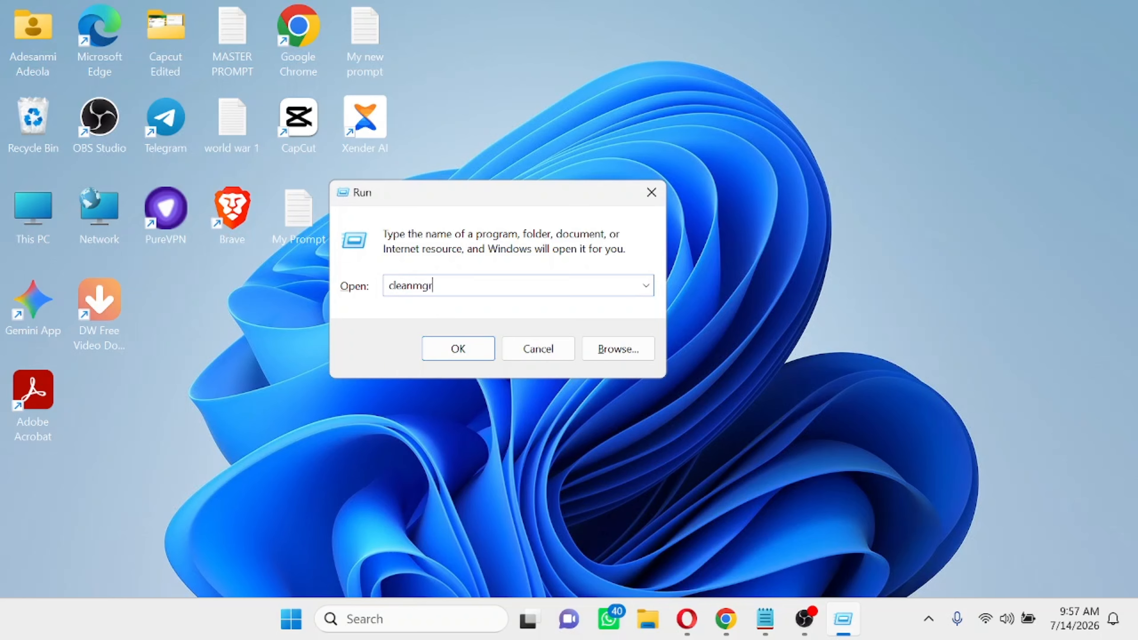
pyautogui.press('Return')
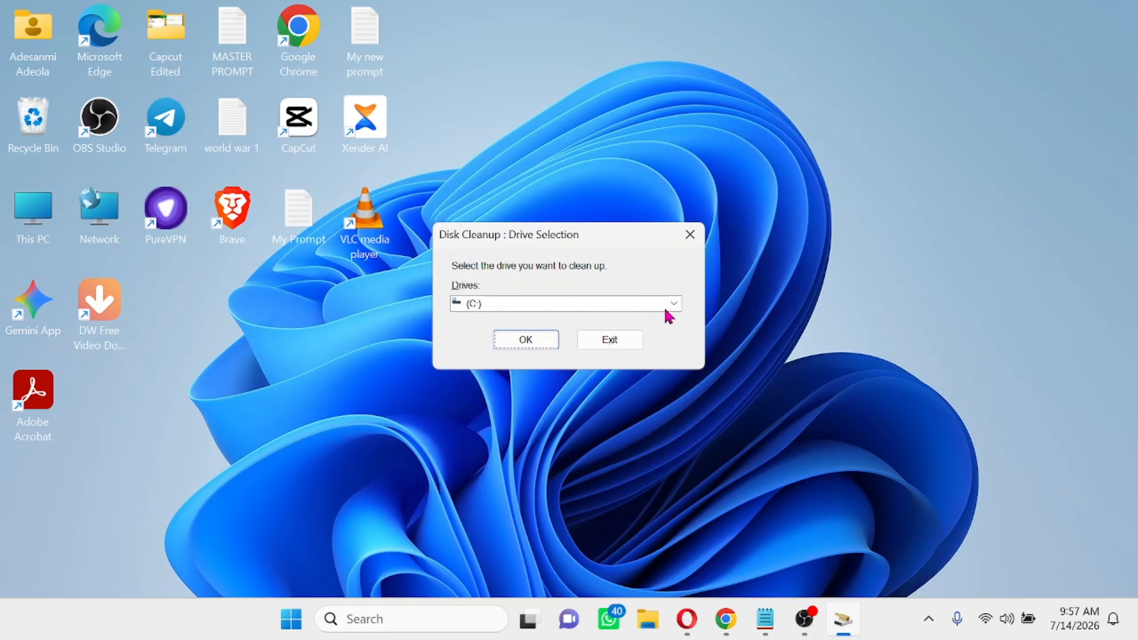
# Step: Choose the C: drive for Disk Cleanup and confirm the selection
pyautogui.click(674, 306)
pyautogui.click(652, 272)
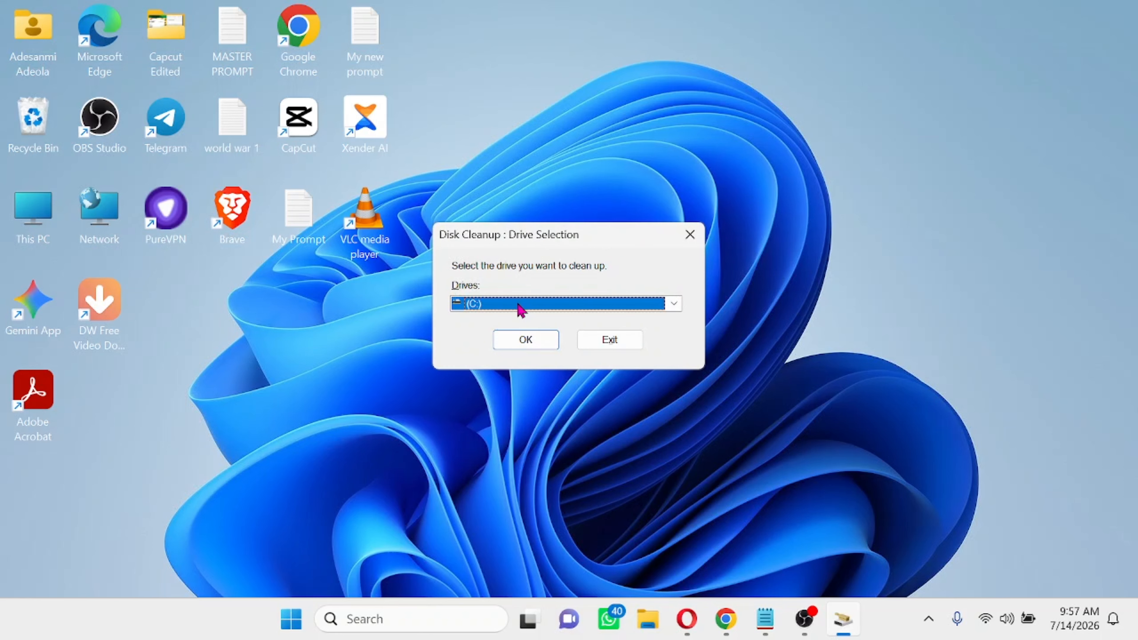
pyautogui.click(494, 309)
pyautogui.click(558, 317)
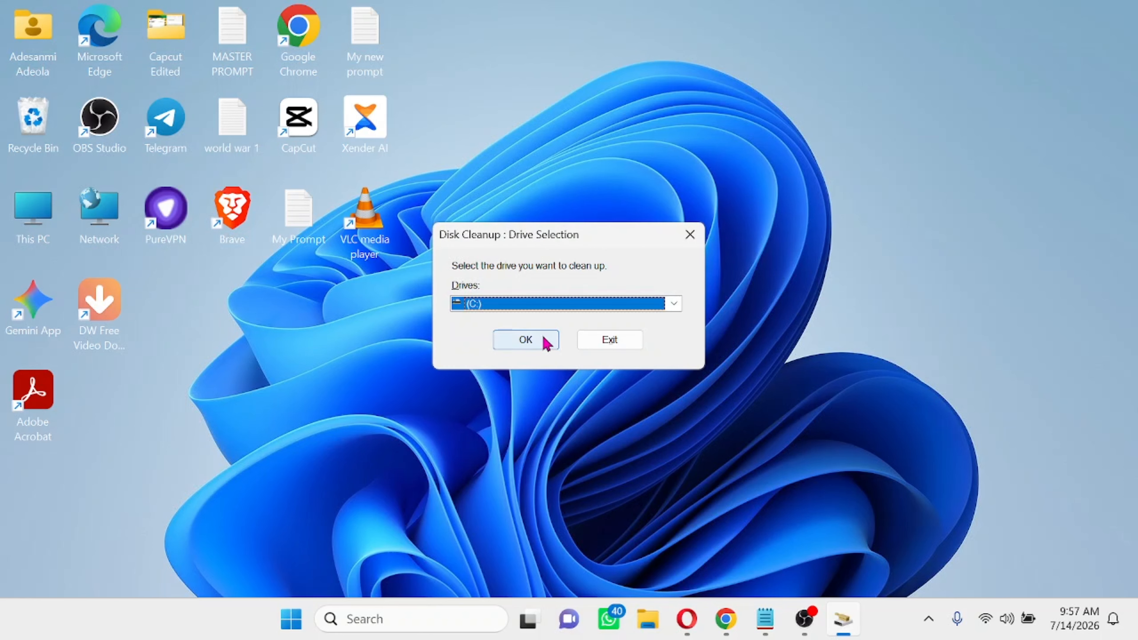
pyautogui.click(526, 340)
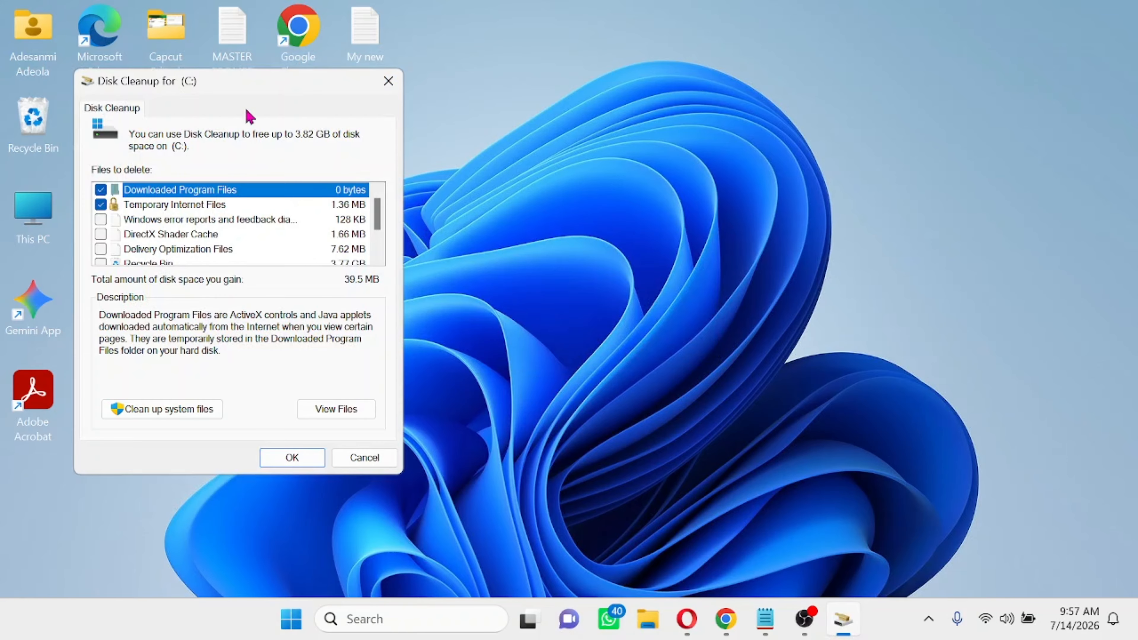
# Step: Review the file categories Disk Cleanup can delete from drive C: and close it without cleaning
pyautogui.moveTo(243, 90); pyautogui.dragTo(594, 79)
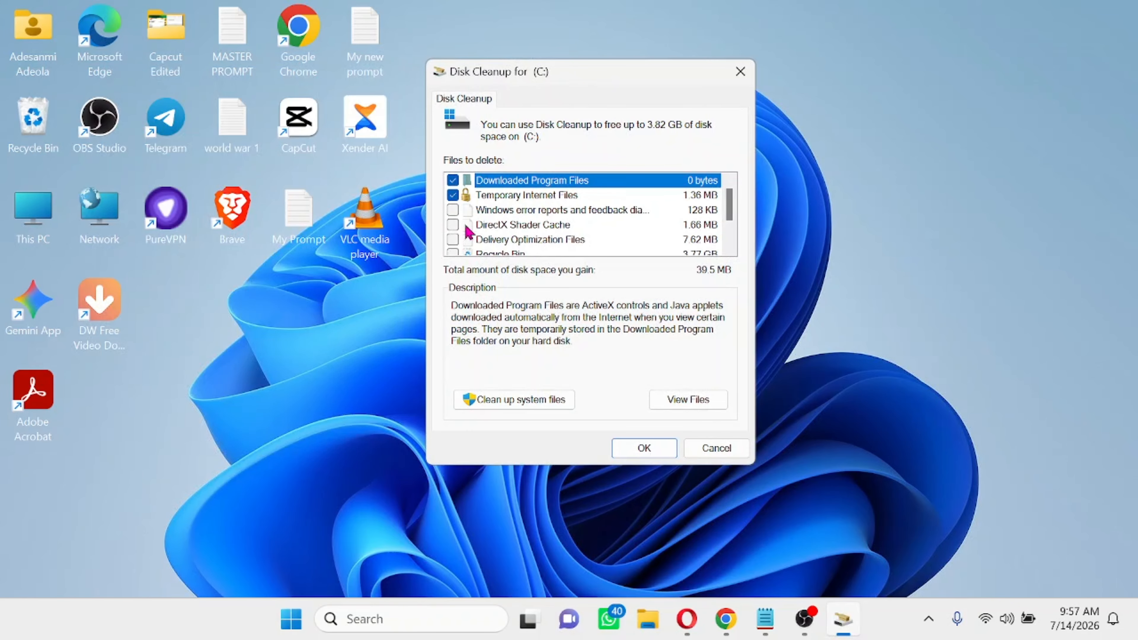
pyautogui.scroll(-1, 456, 217)
pyautogui.scroll(1, 457, 218)
pyautogui.moveTo(731, 214); pyautogui.dragTo(732, 228)
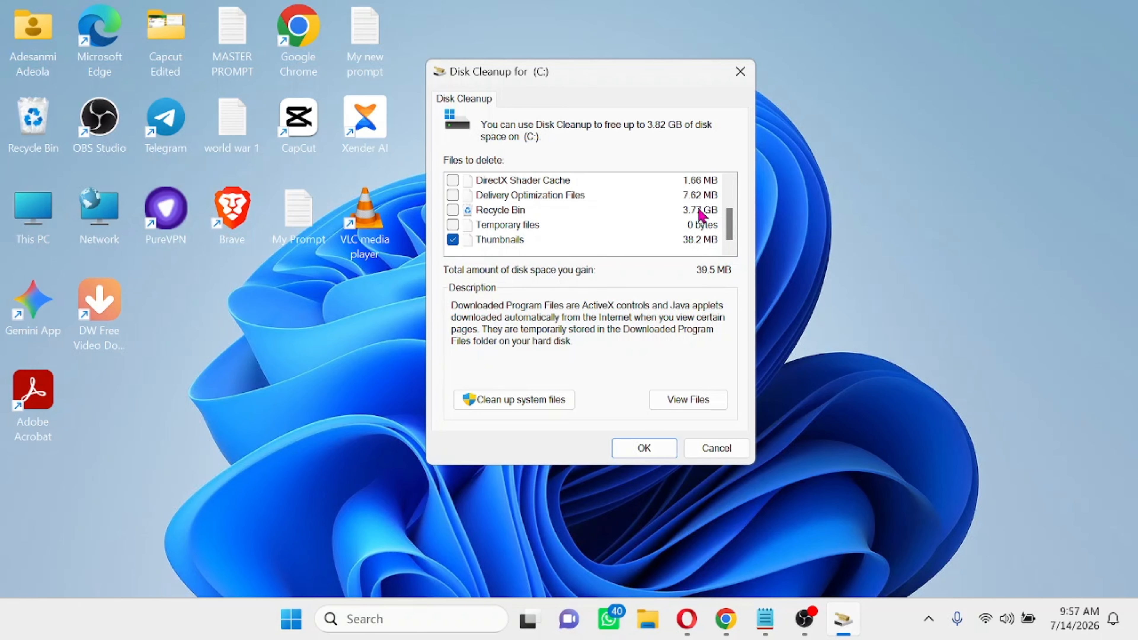
pyautogui.scroll(2, 732, 230)
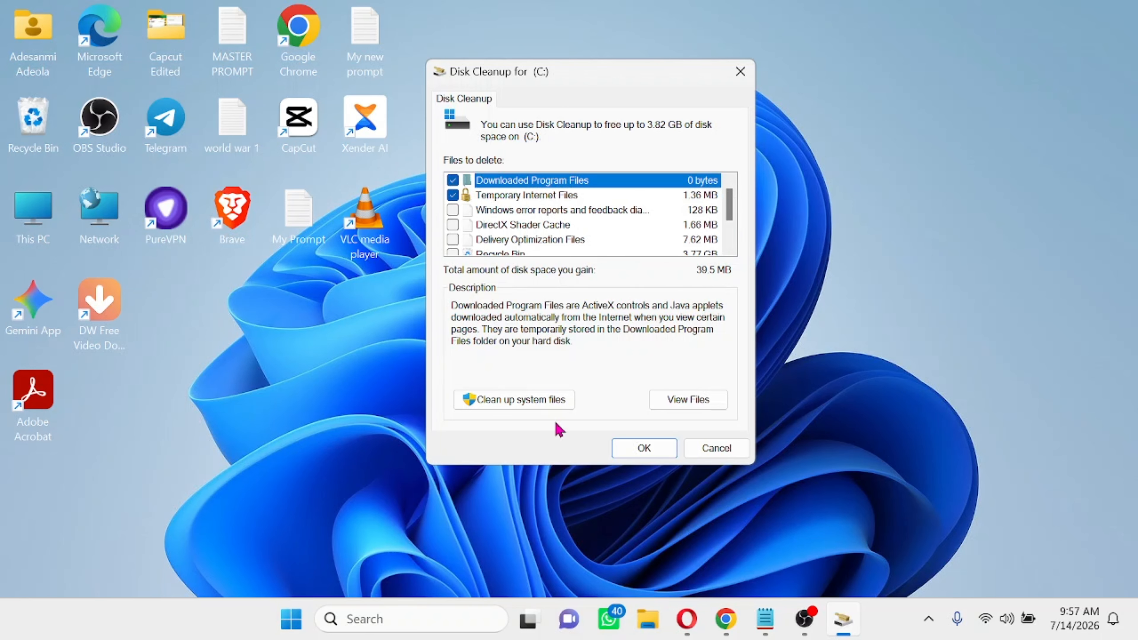
pyautogui.click(740, 72)
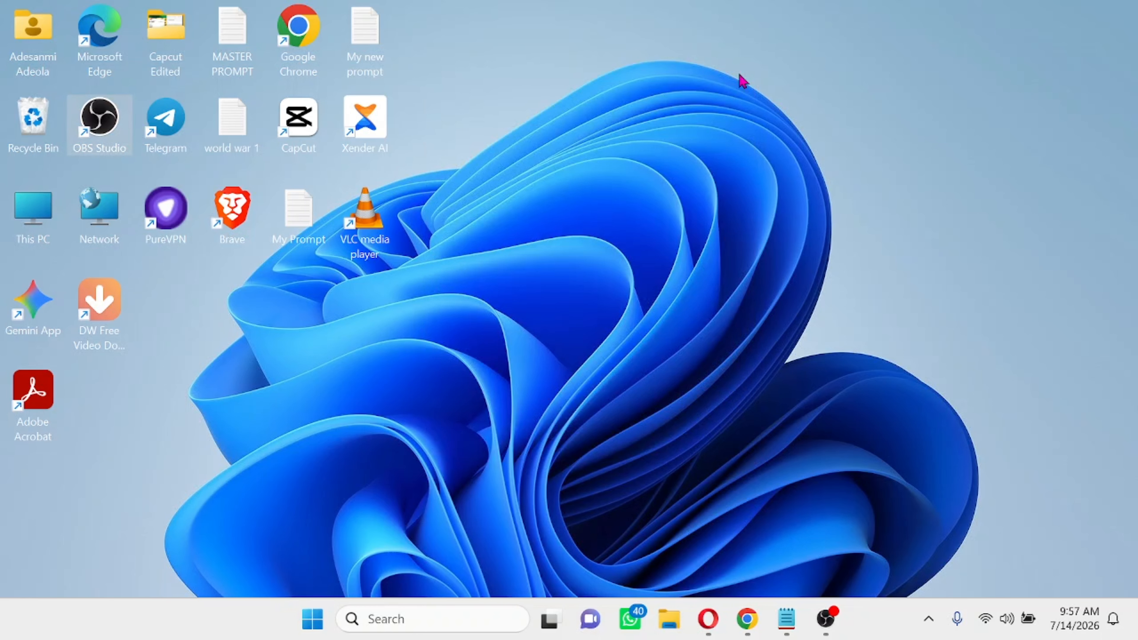
# Step: Run resmon to open Resource Monitor
pyautogui.press('super+r')
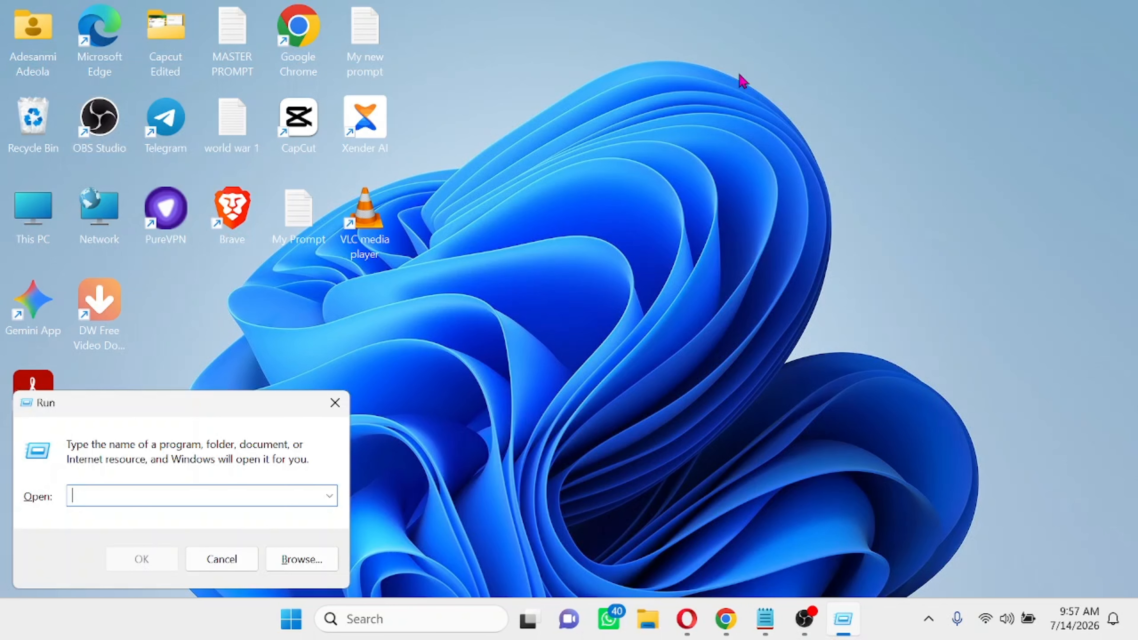
pyautogui.moveTo(240, 409); pyautogui.dragTo(557, 240)
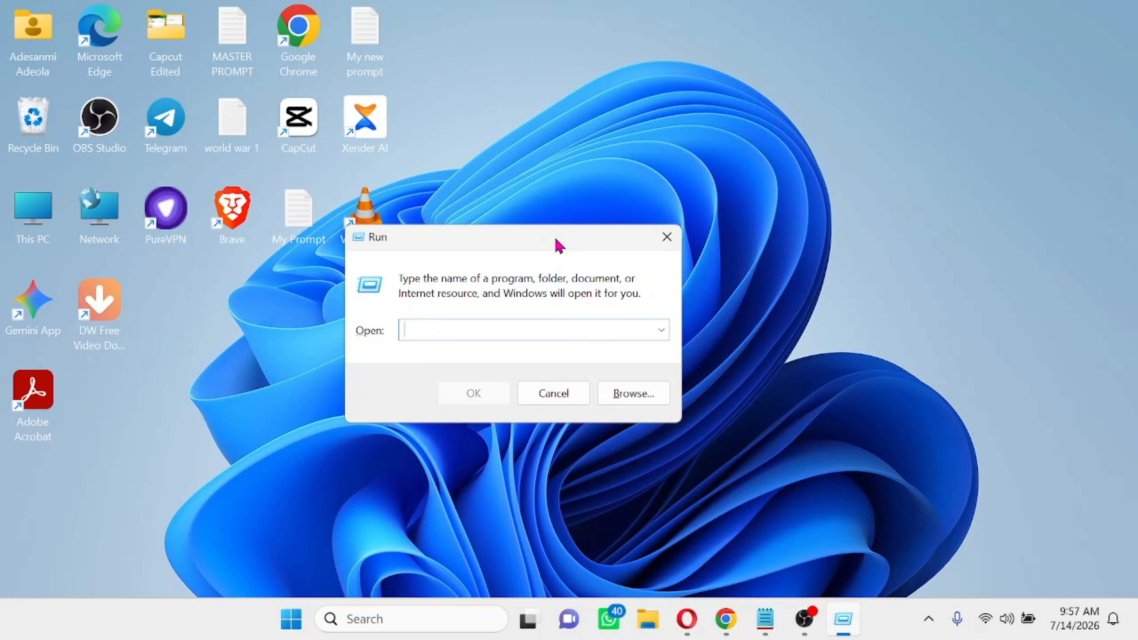
pyautogui.write('resmon')
pyautogui.press('Return')
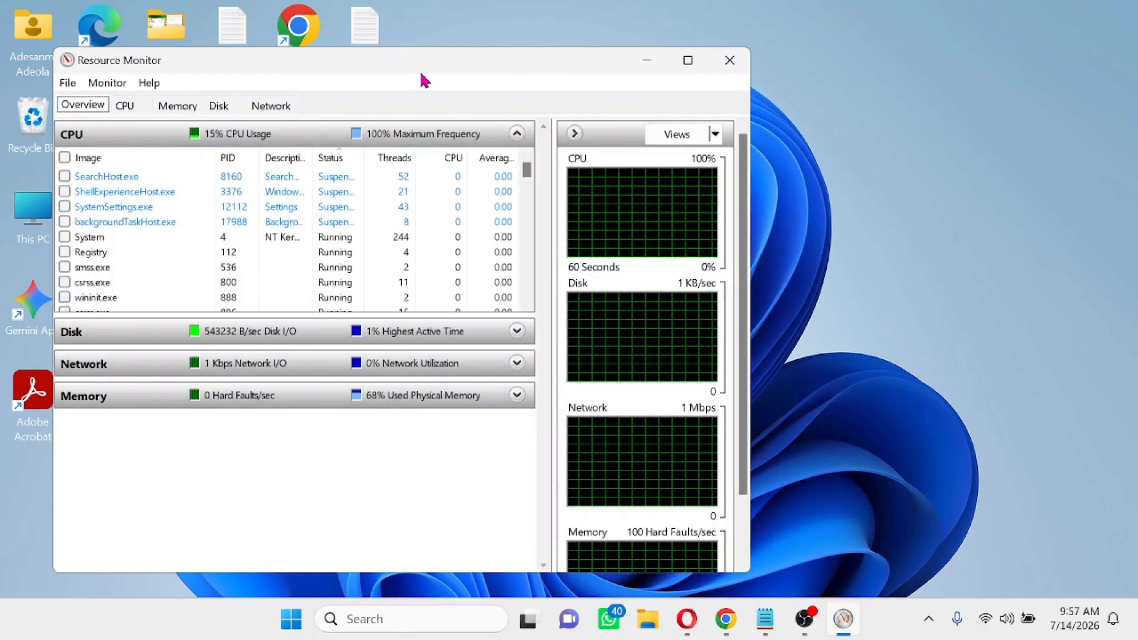
# Step: Review Resource Monitor's overview, CPU, memory, disk and network sections, return to the overview, and close Resource Monitor
pyautogui.moveTo(421, 74); pyautogui.dragTo(541, 66)
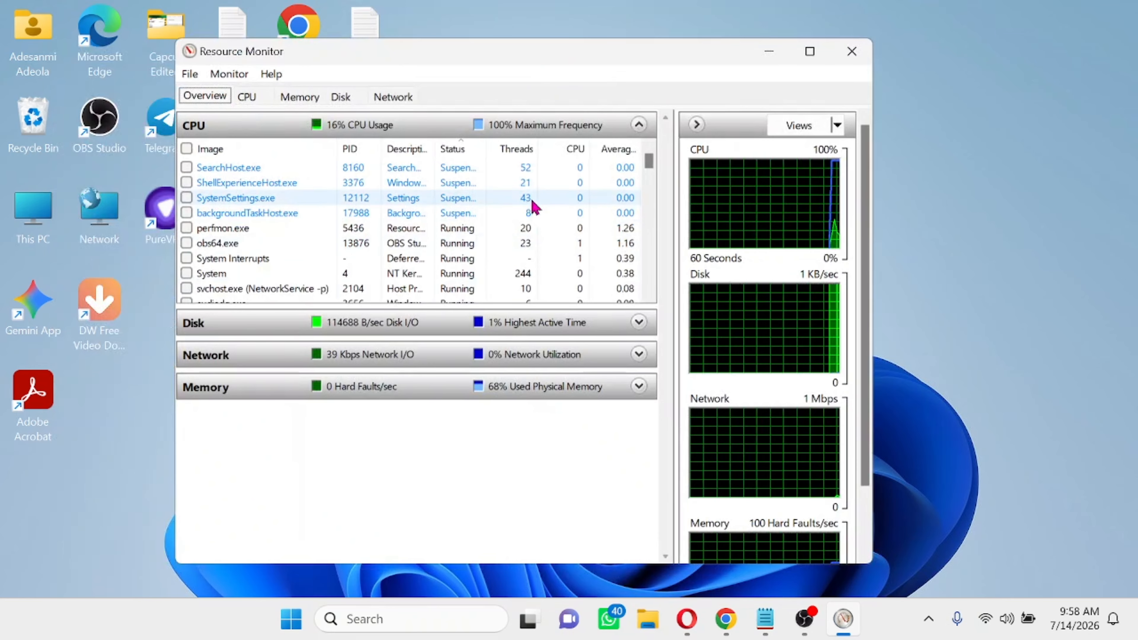
pyautogui.moveTo(647, 161); pyautogui.dragTo(648, 287)
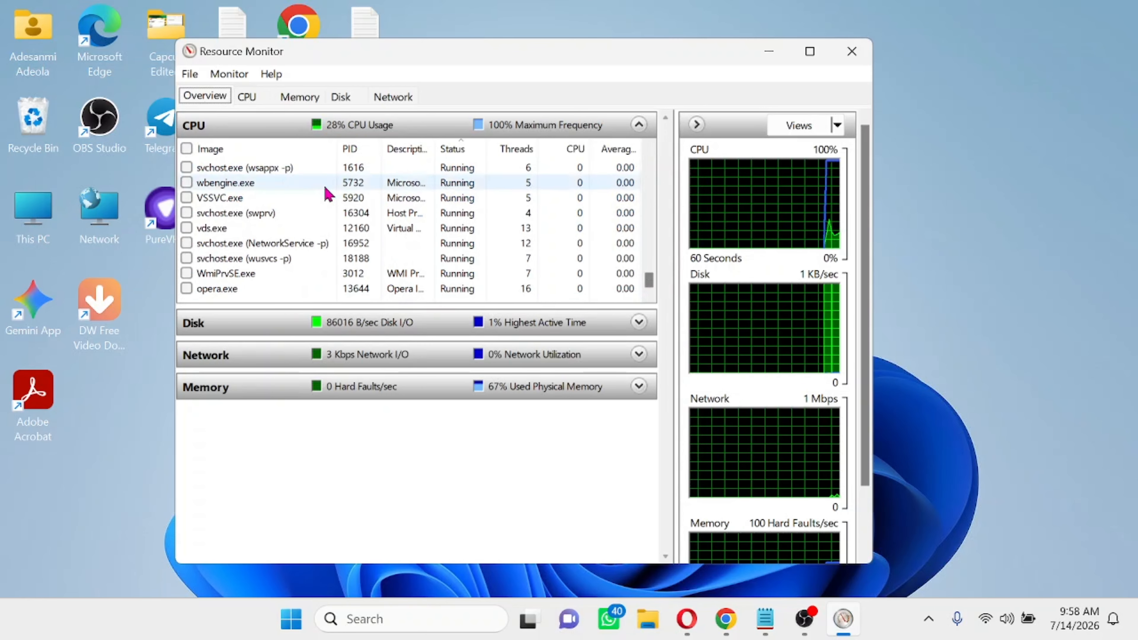
pyautogui.click(250, 99)
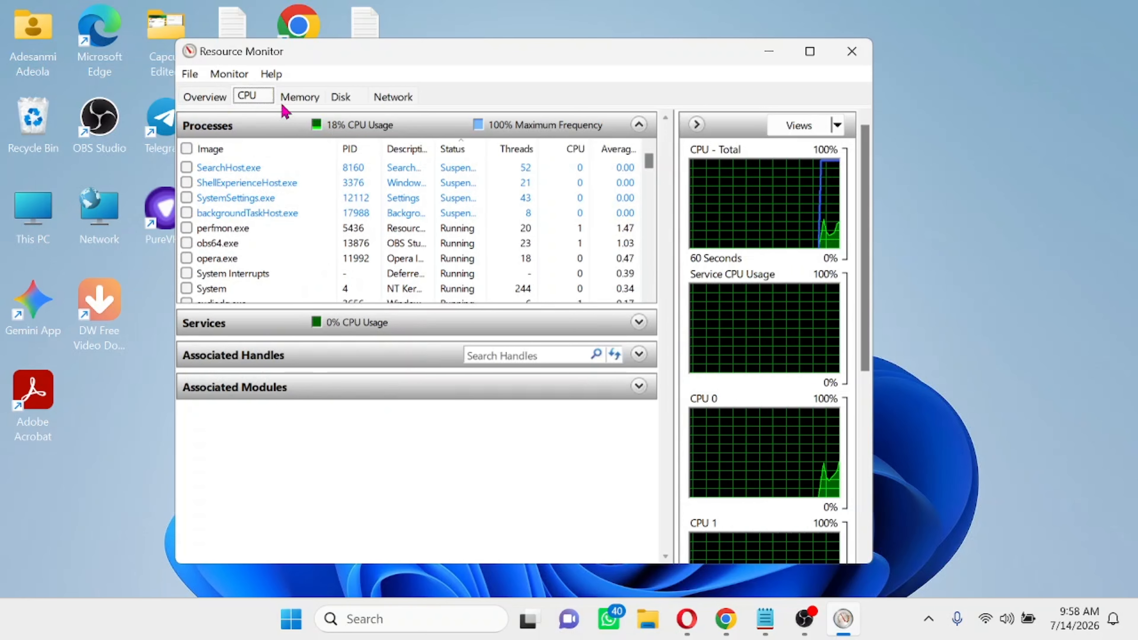
pyautogui.click(307, 99)
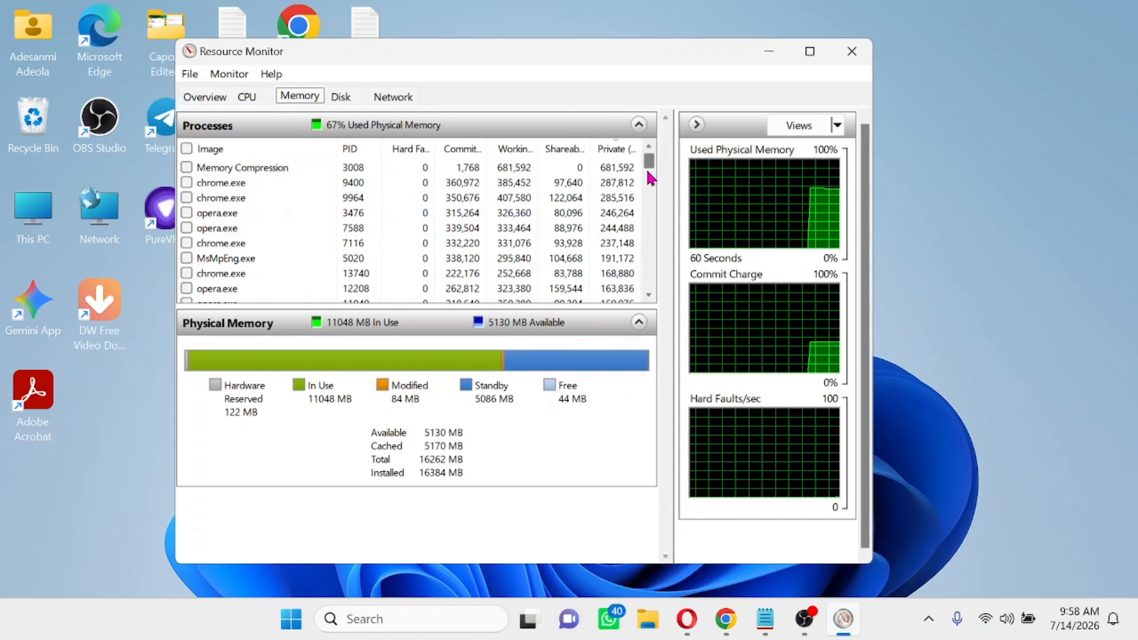
pyautogui.moveTo(653, 170); pyautogui.dragTo(423, 157)
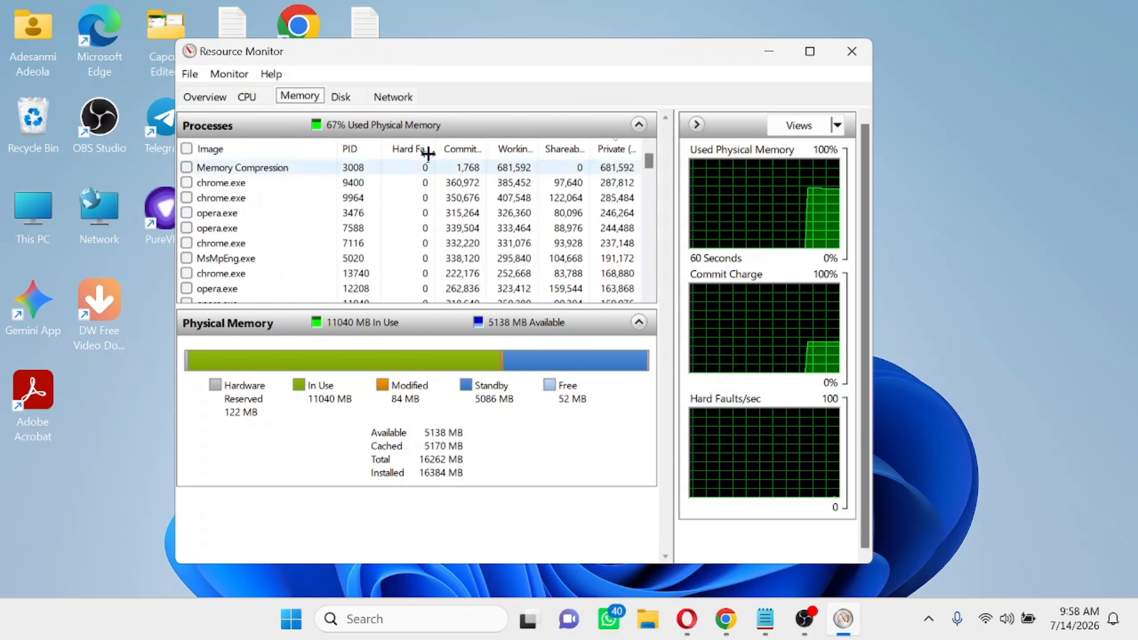
pyautogui.click(345, 96)
pyautogui.click(399, 101)
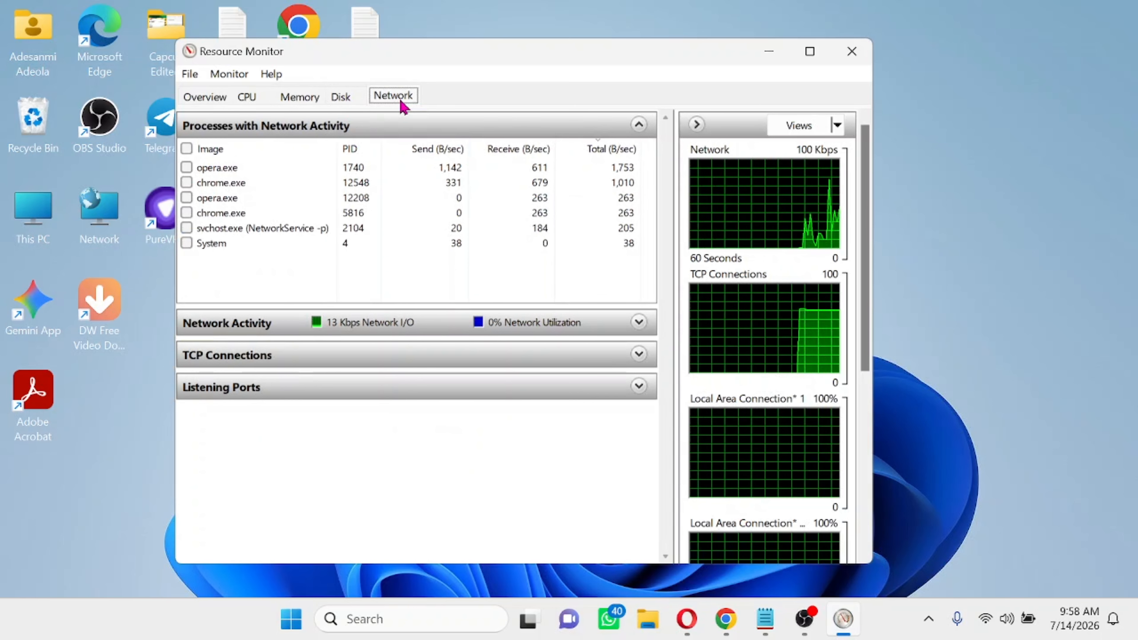
pyautogui.click(296, 98)
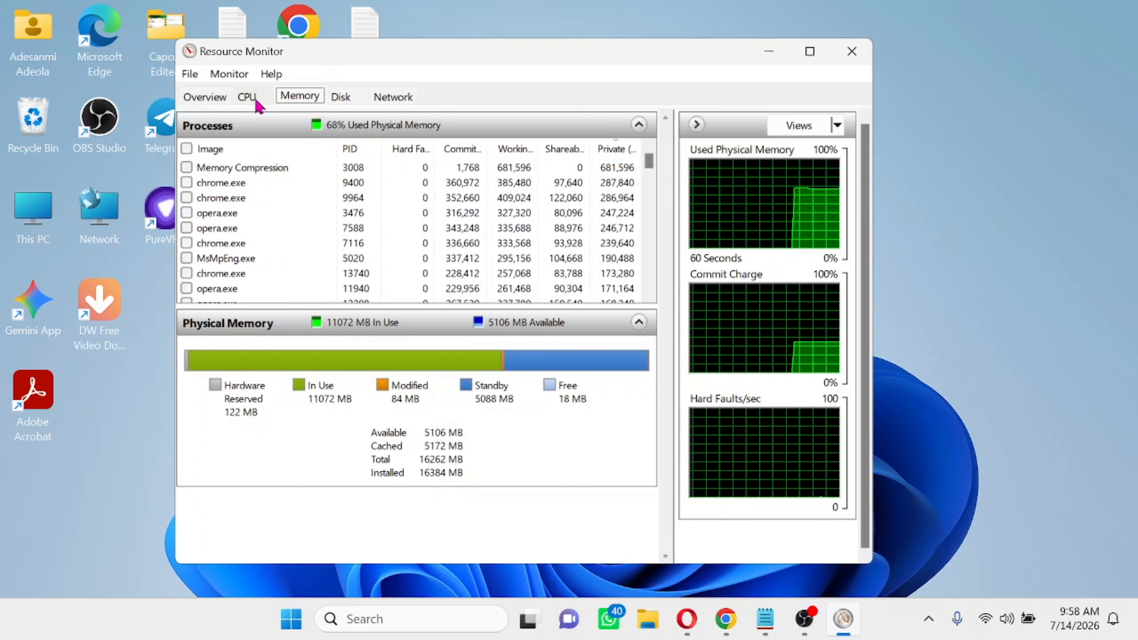
pyautogui.click(254, 97)
pyautogui.click(204, 99)
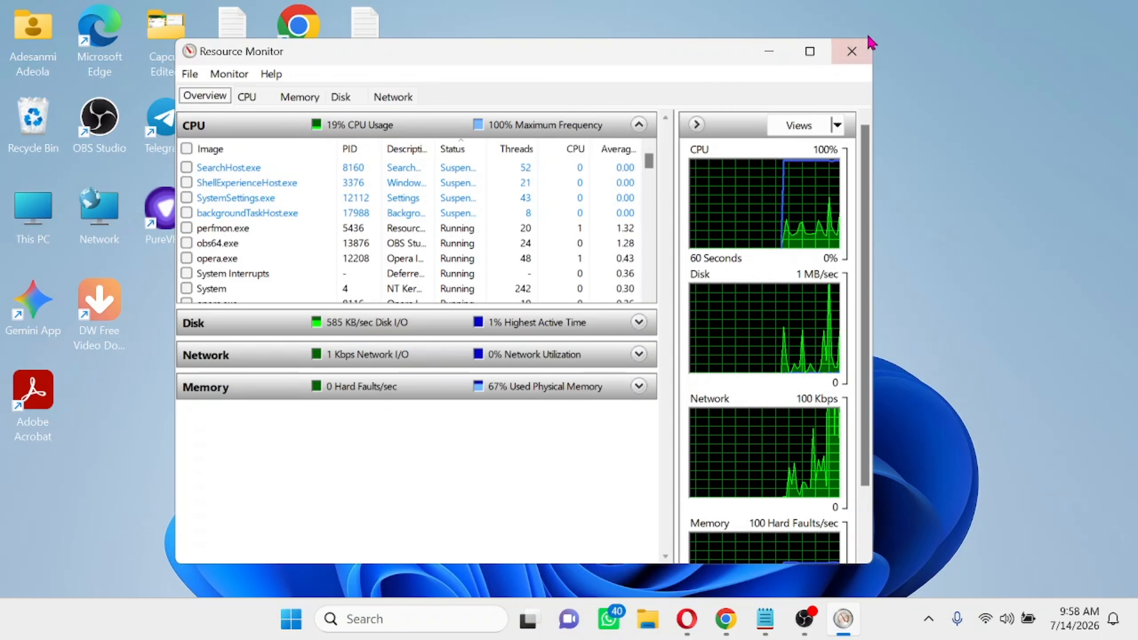
pyautogui.click(850, 64)
# Step: Run mrt to open the Microsoft Windows Malicious Software Removal Tool and move its window toward the screen's center
pyautogui.press('super+r')
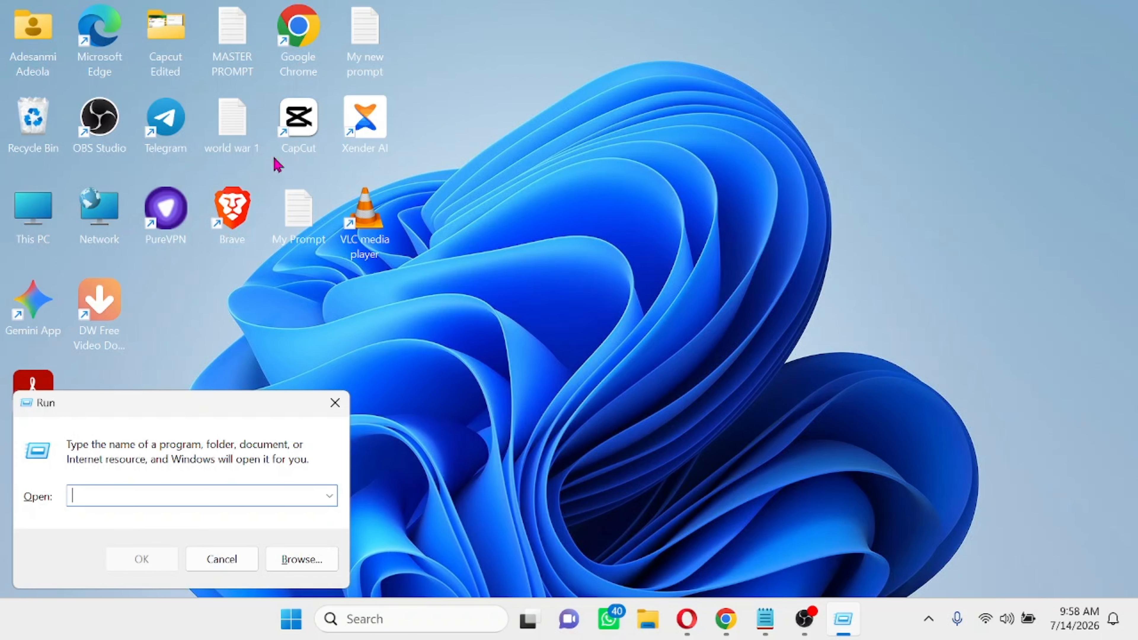
pyautogui.moveTo(167, 399); pyautogui.dragTo(531, 223)
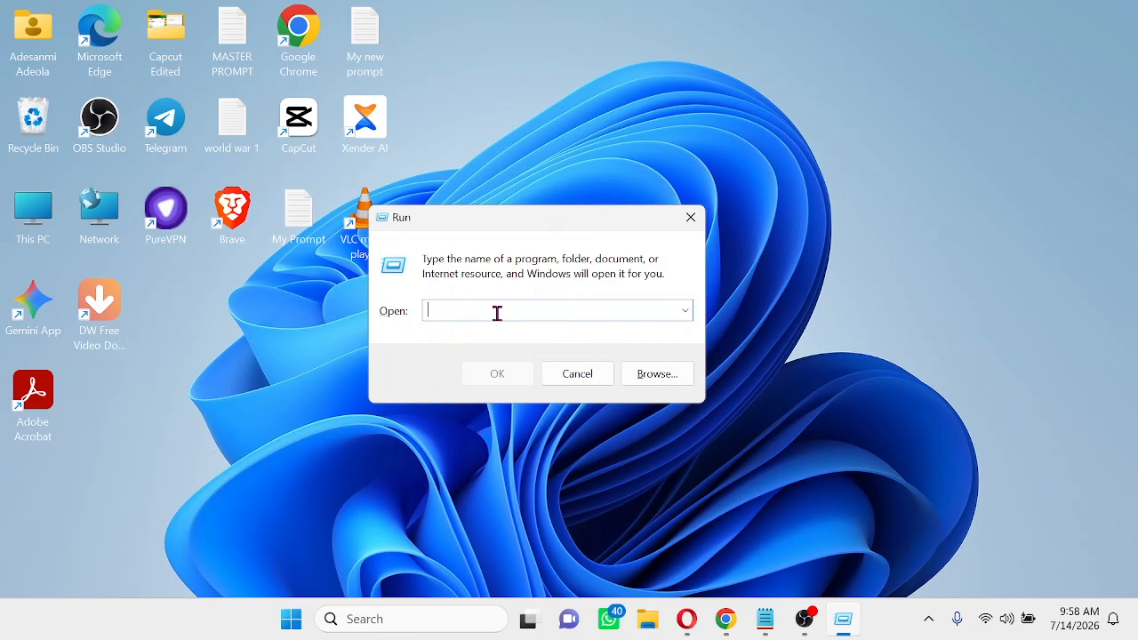
pyautogui.write('mrt')
pyautogui.press('Return')
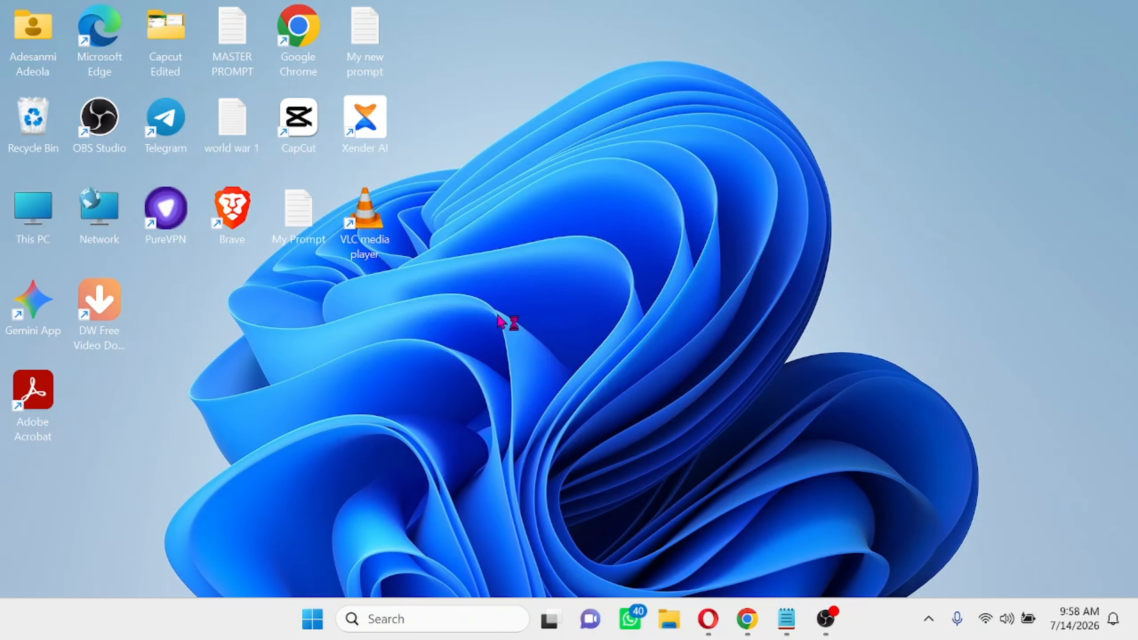
pyautogui.moveTo(402, 36); pyautogui.dragTo(755, 128)
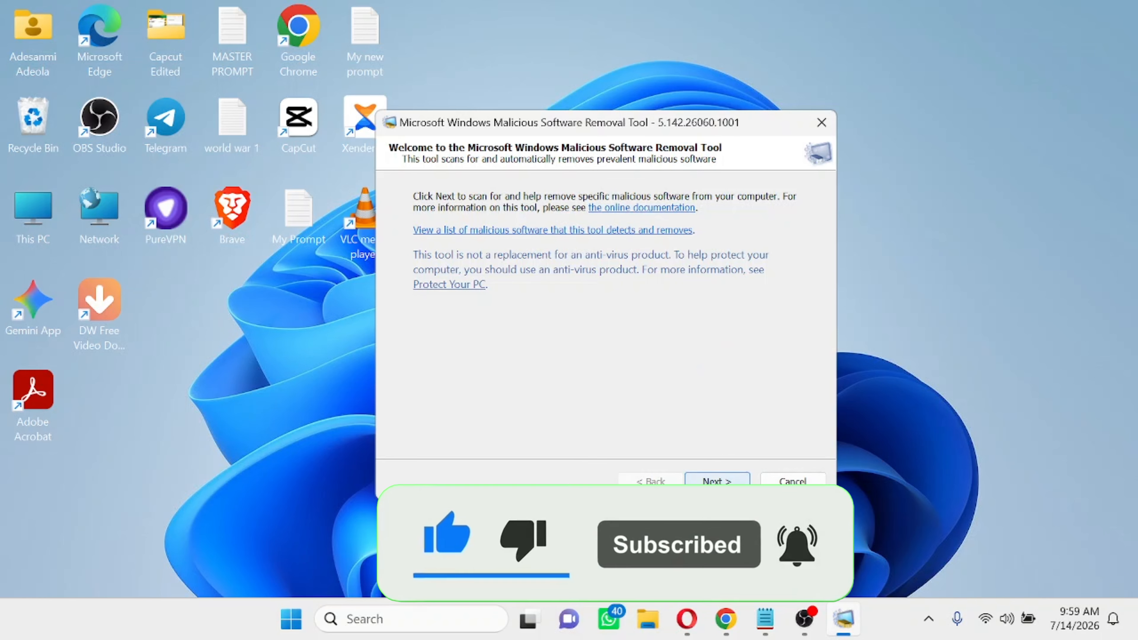
# Step: Look through the Customized, Full and Quick scan options and close the Malicious Software Removal Tool without scanning
pyautogui.click(717, 480)
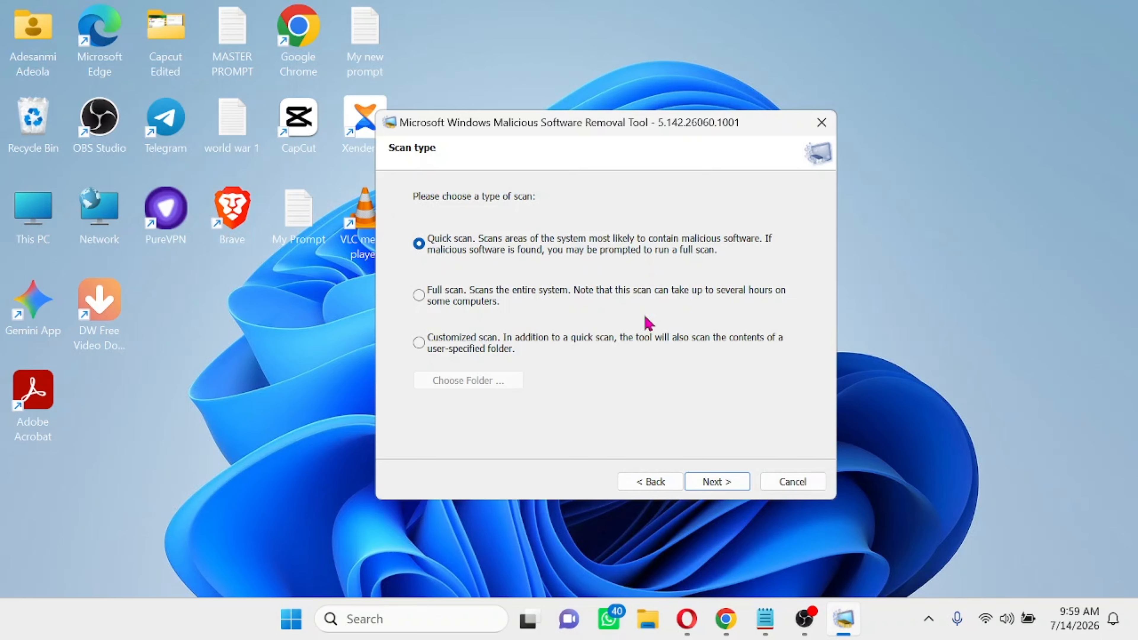
pyautogui.click(423, 355)
pyautogui.click(423, 296)
pyautogui.click(430, 247)
pyautogui.click(822, 125)
# Step: Run powercfg.cpl to open Power Options and maximize its window
pyautogui.press('super+r')
pyautogui.write('power')
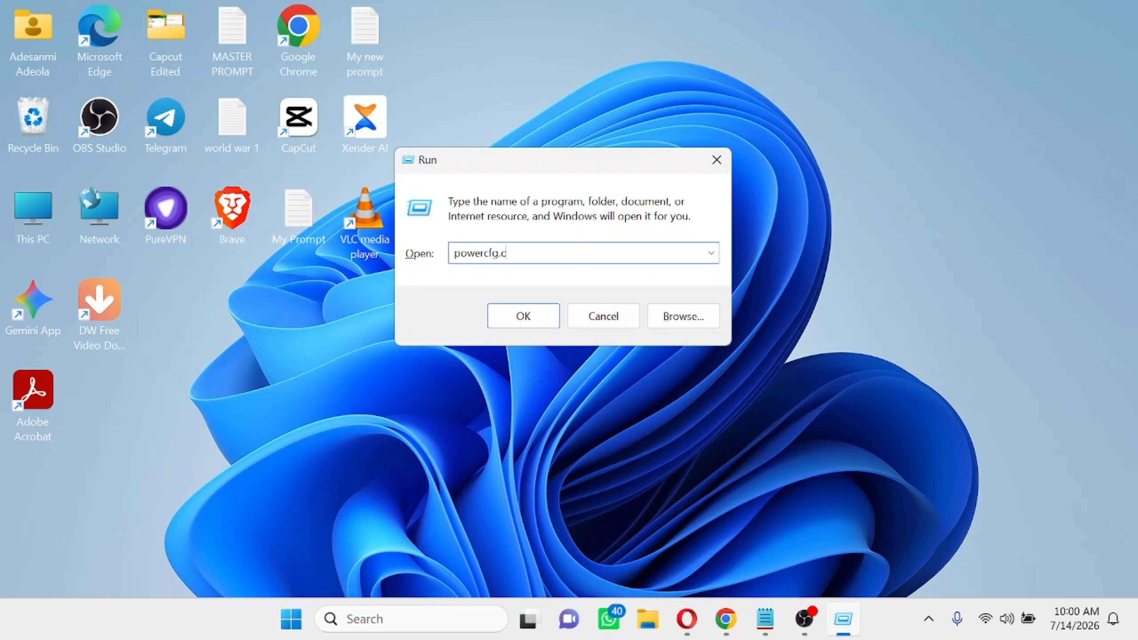
pyautogui.press('Return')
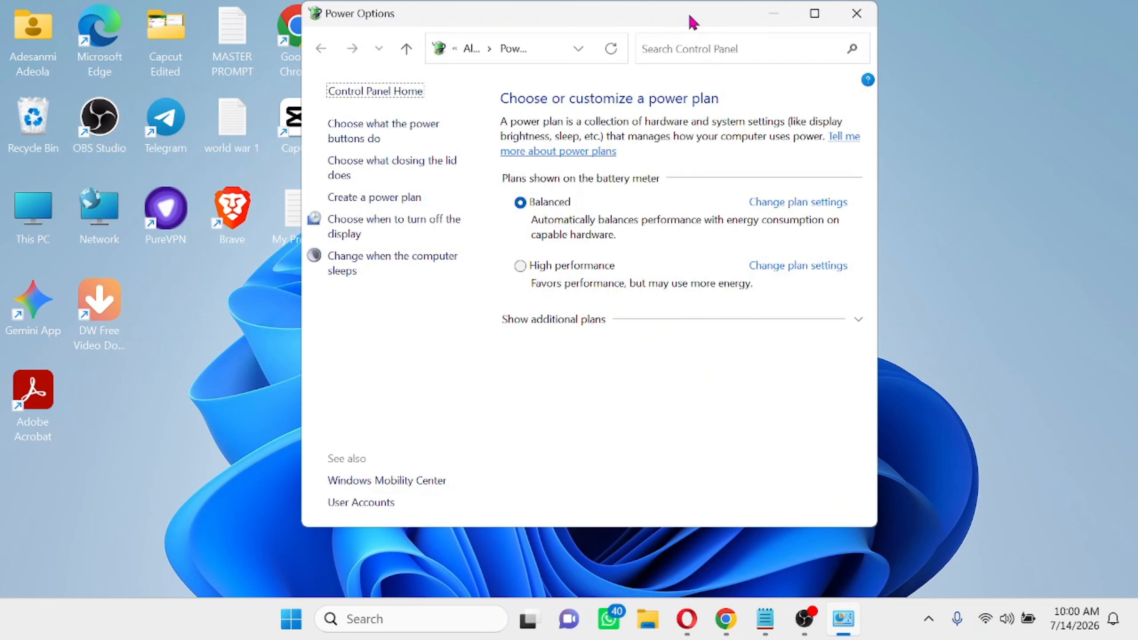
pyautogui.moveTo(692, 22); pyautogui.dragTo(693, 92)
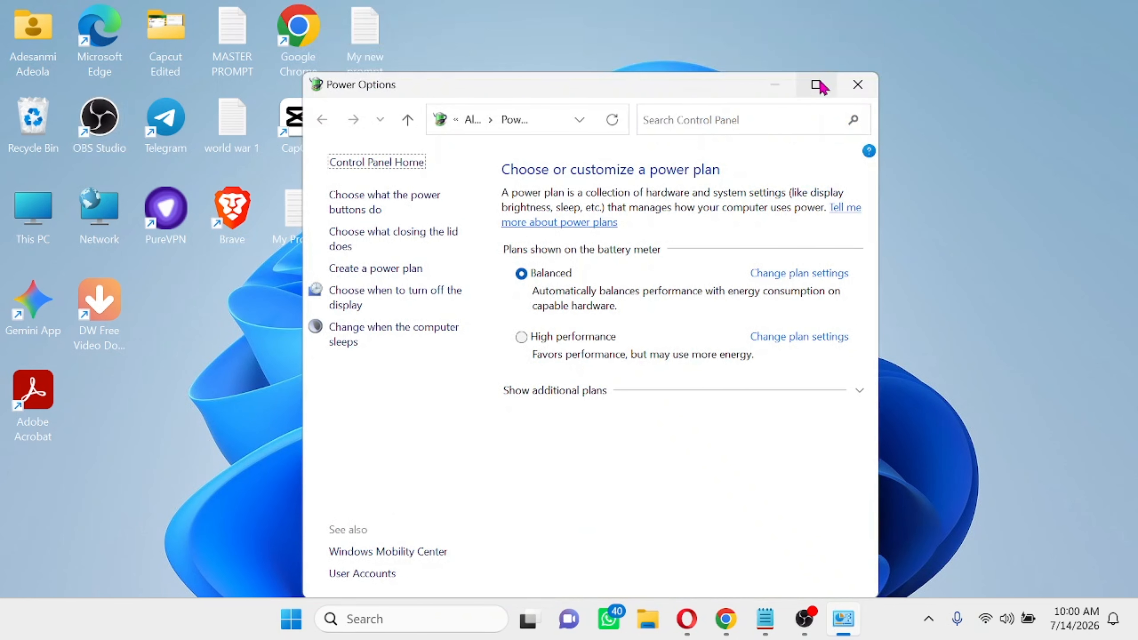
pyautogui.click(816, 85)
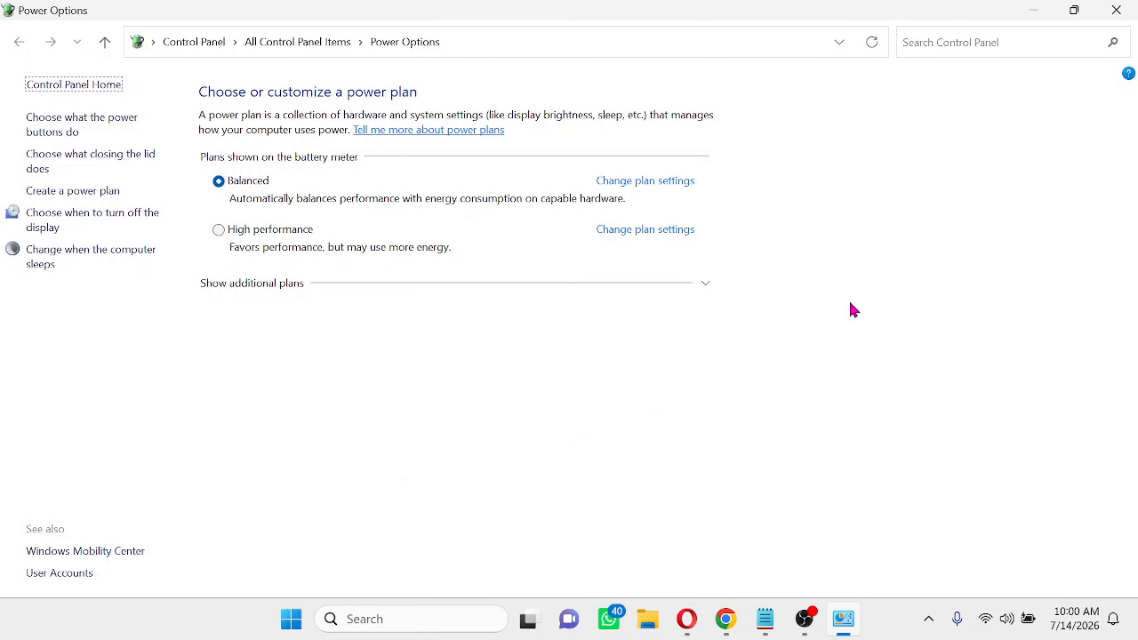
# Step: Look through the Balanced plan's settings and its advanced power settings, cancel without changes, and close Power Options
pyautogui.click(666, 183)
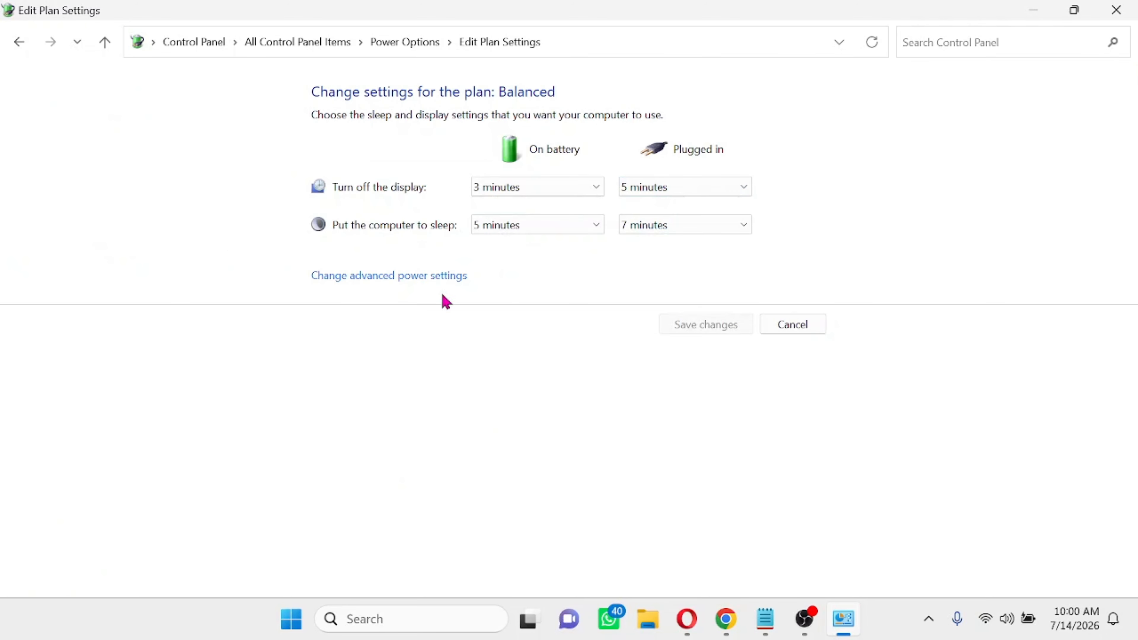
pyautogui.click(406, 276)
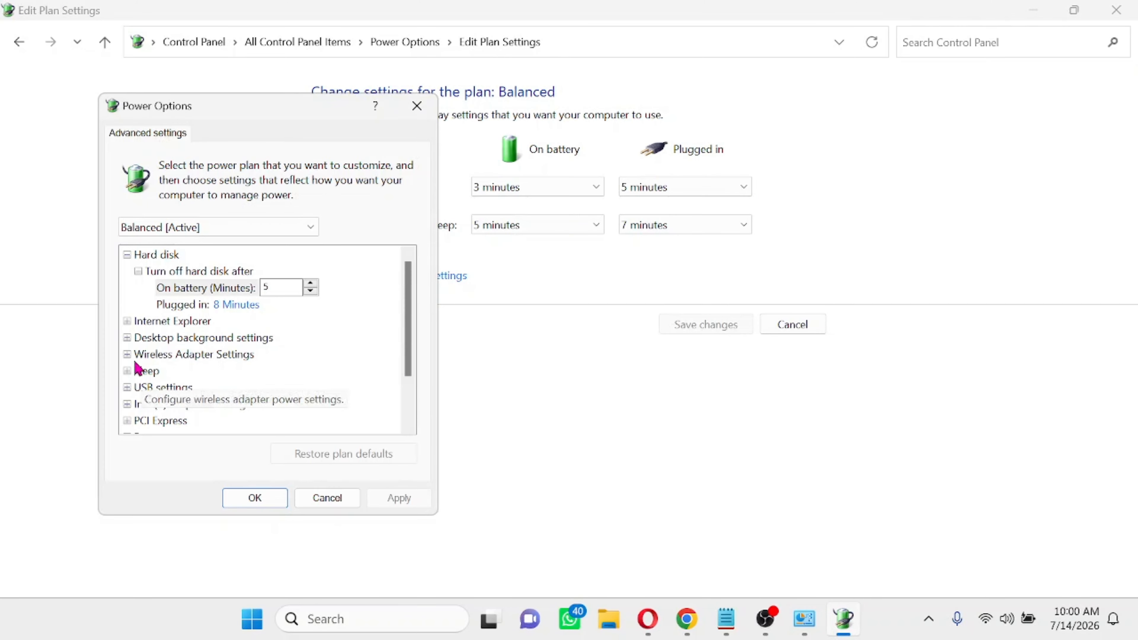
pyautogui.scroll(-2, 140, 368)
pyautogui.scroll(2, 160, 310)
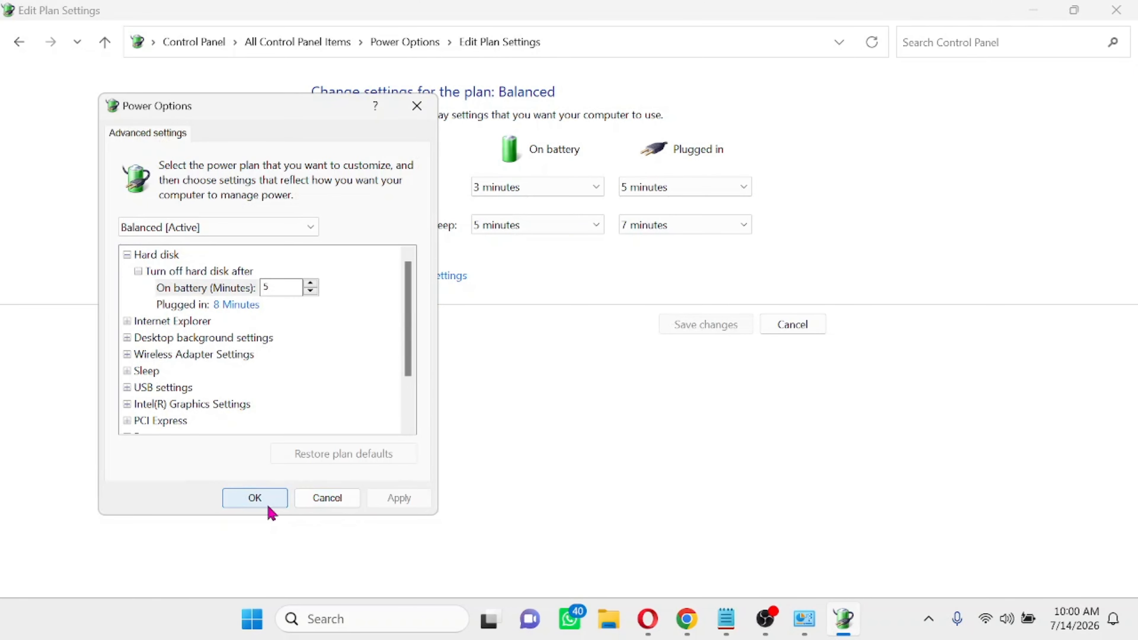
pyautogui.click(328, 502)
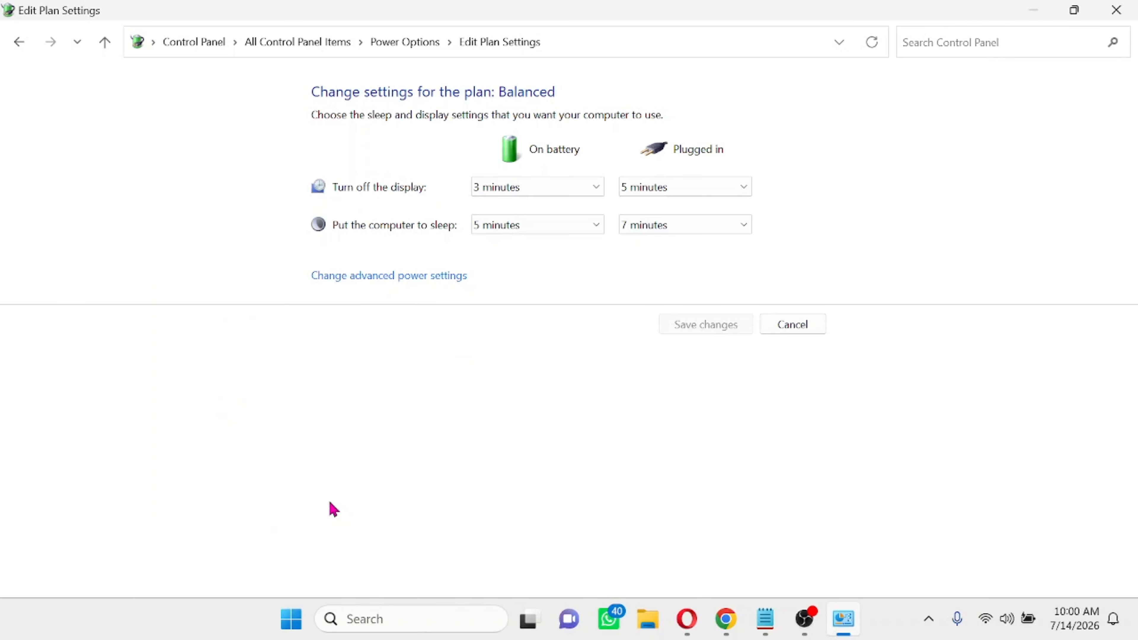
pyautogui.click(1117, 13)
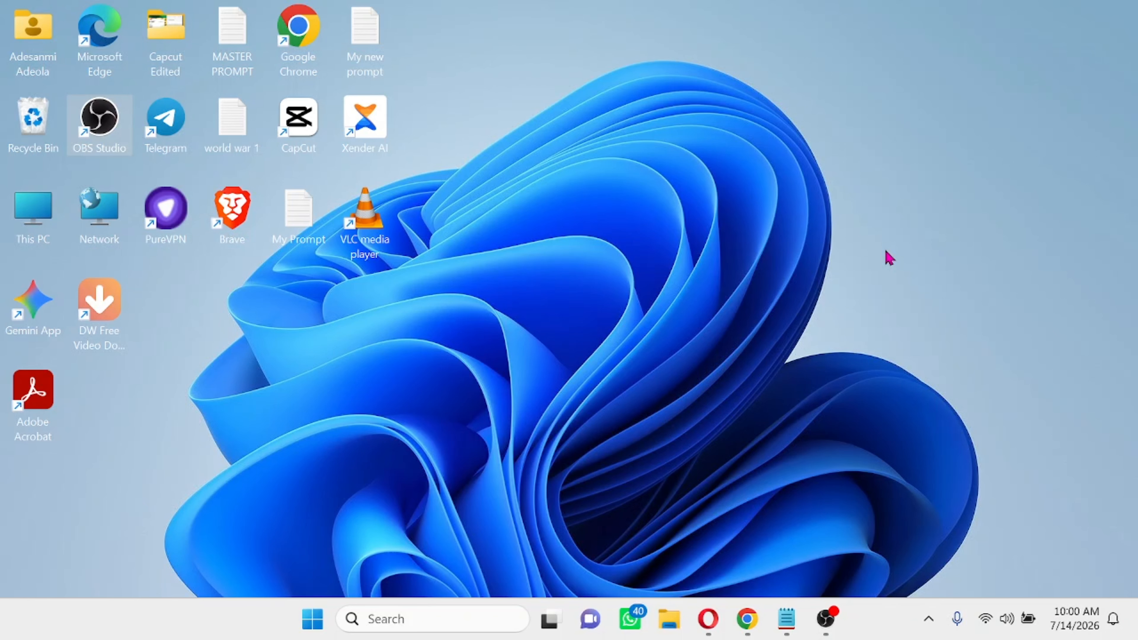
# Step: Run regedit to open Registry Editor and restore its window to a smaller size
pyautogui.press('super+r')
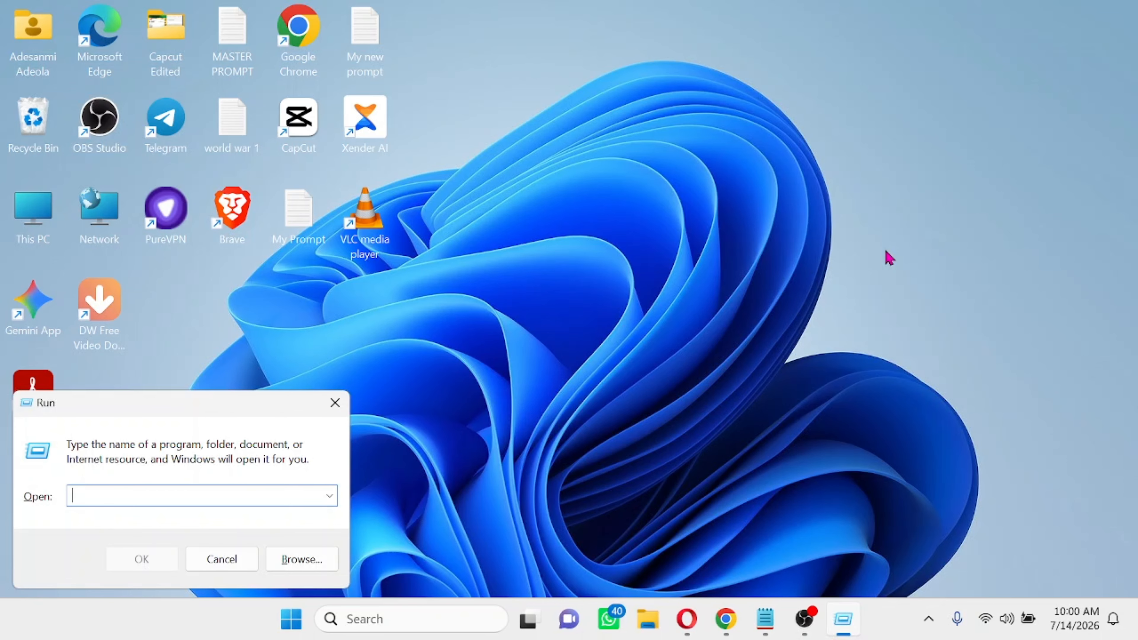
pyautogui.moveTo(206, 405); pyautogui.dragTo(664, 93)
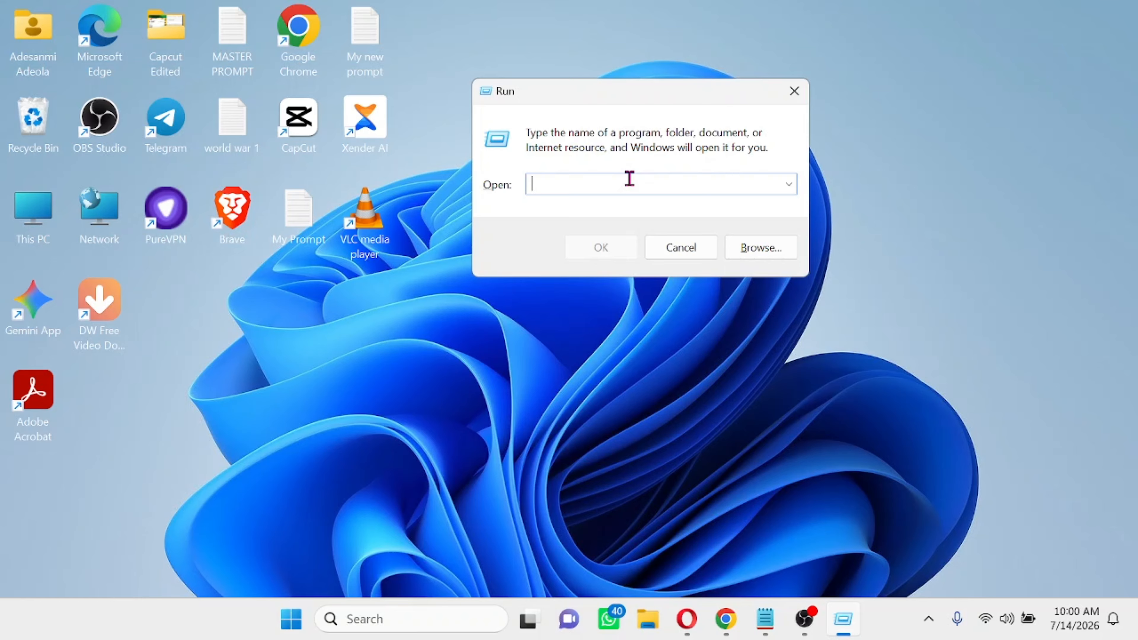
pyautogui.write('regedit')
pyautogui.press('Return')
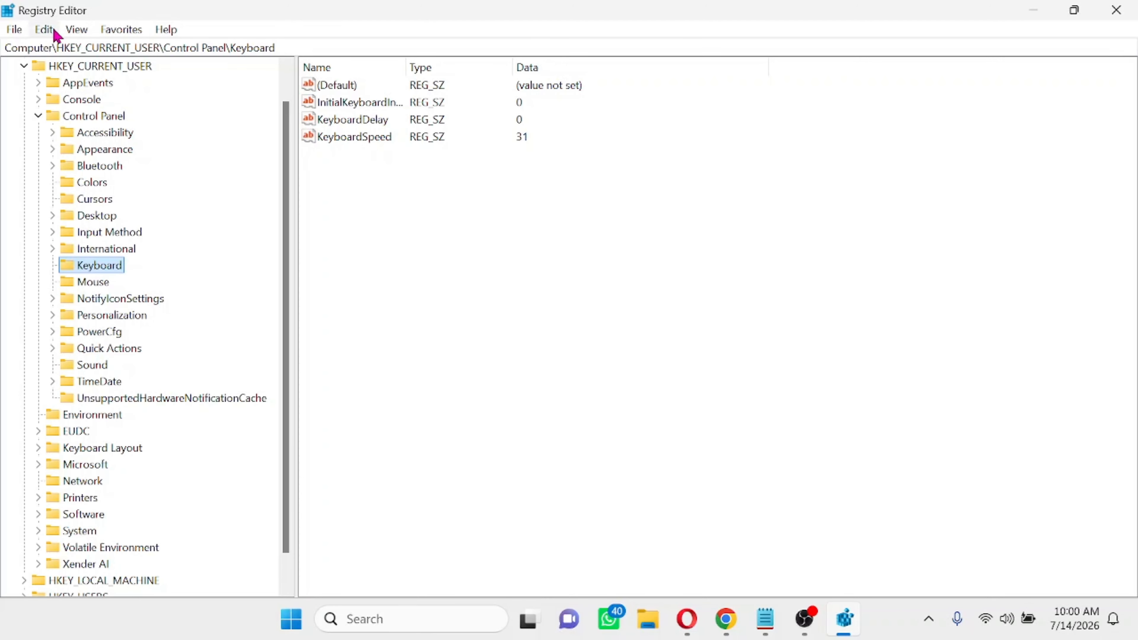
pyautogui.click(1074, 10)
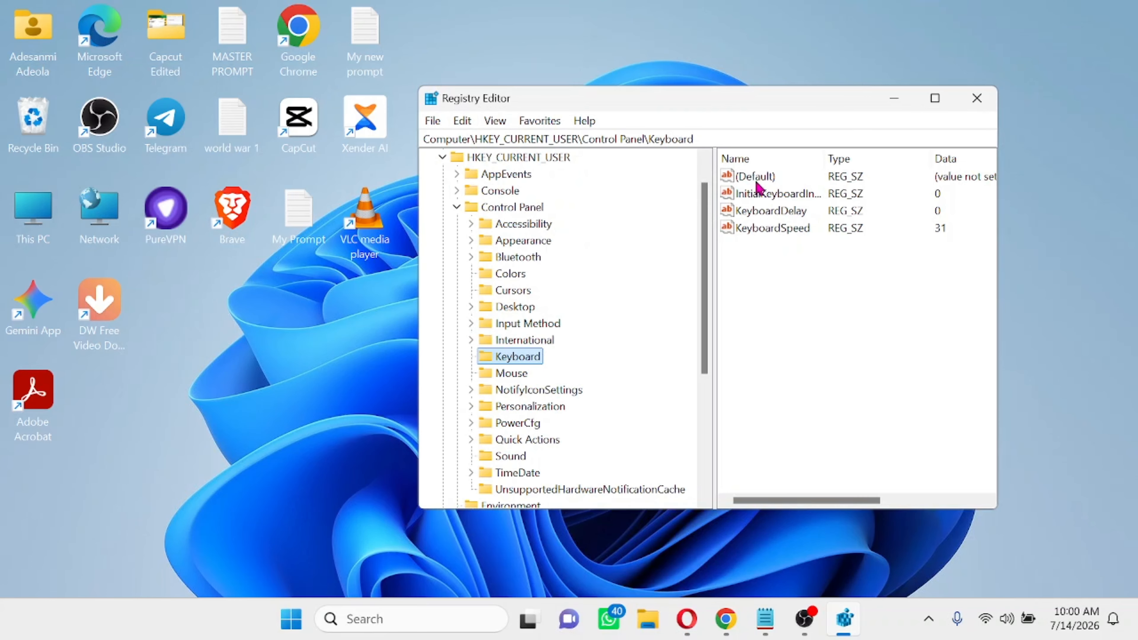
# Step: Collapse the Control Panel and HKEY_CURRENT_USER keys in the registry tree and close Registry Editor
pyautogui.click(458, 208)
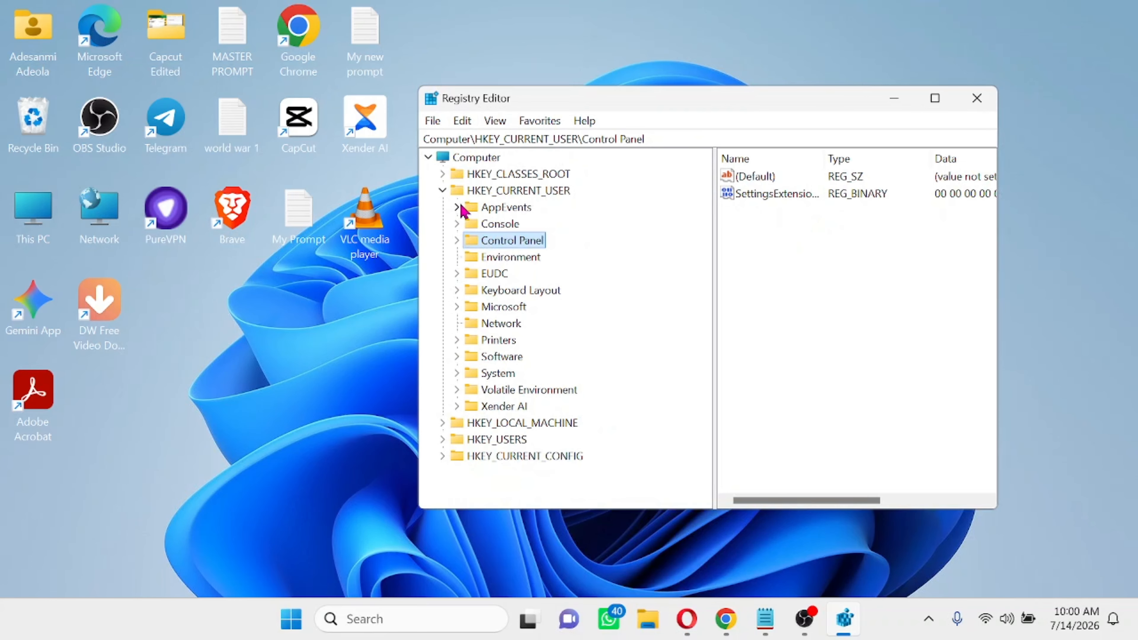
pyautogui.click(442, 191)
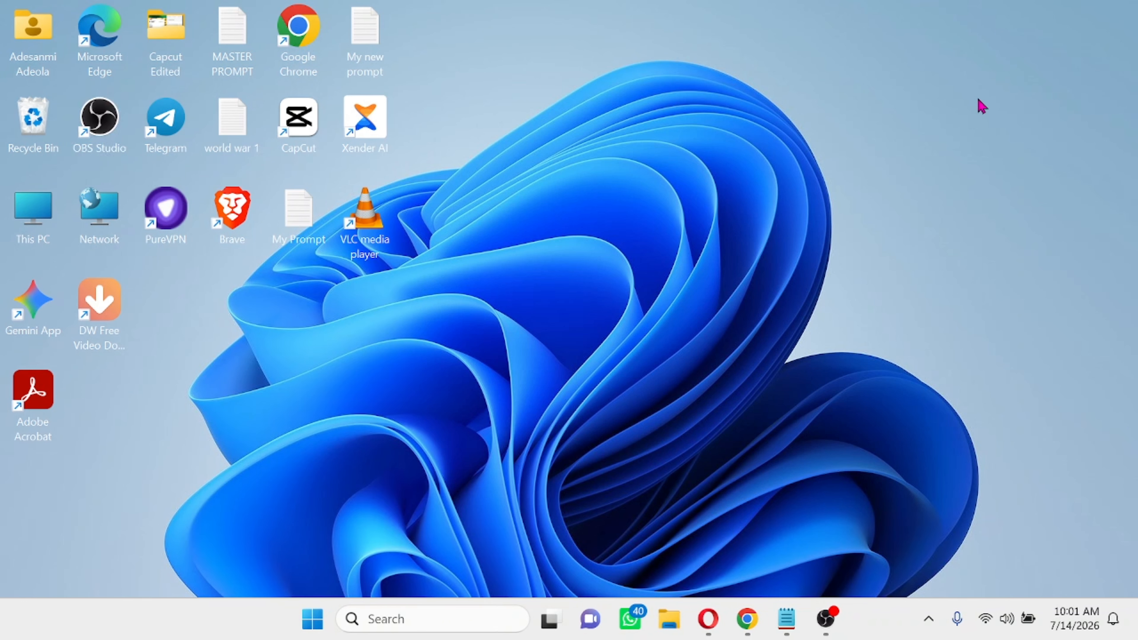
pyautogui.click(977, 99)
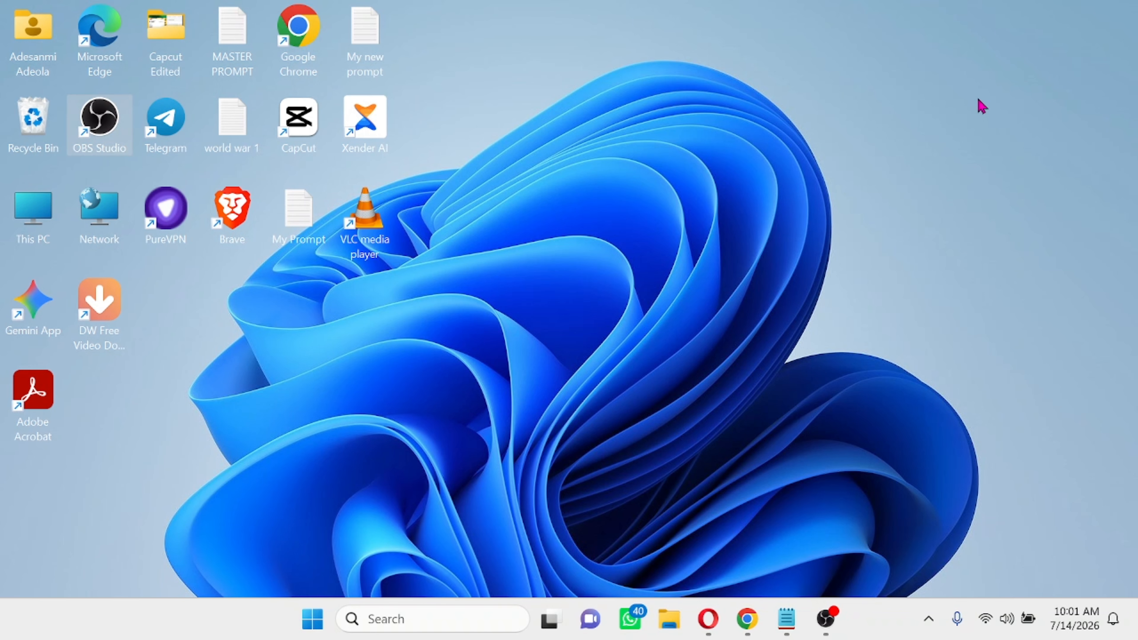
# Step: Run main.cpl to open Mouse Properties and move its window toward the screen's center
pyautogui.press('super+r')
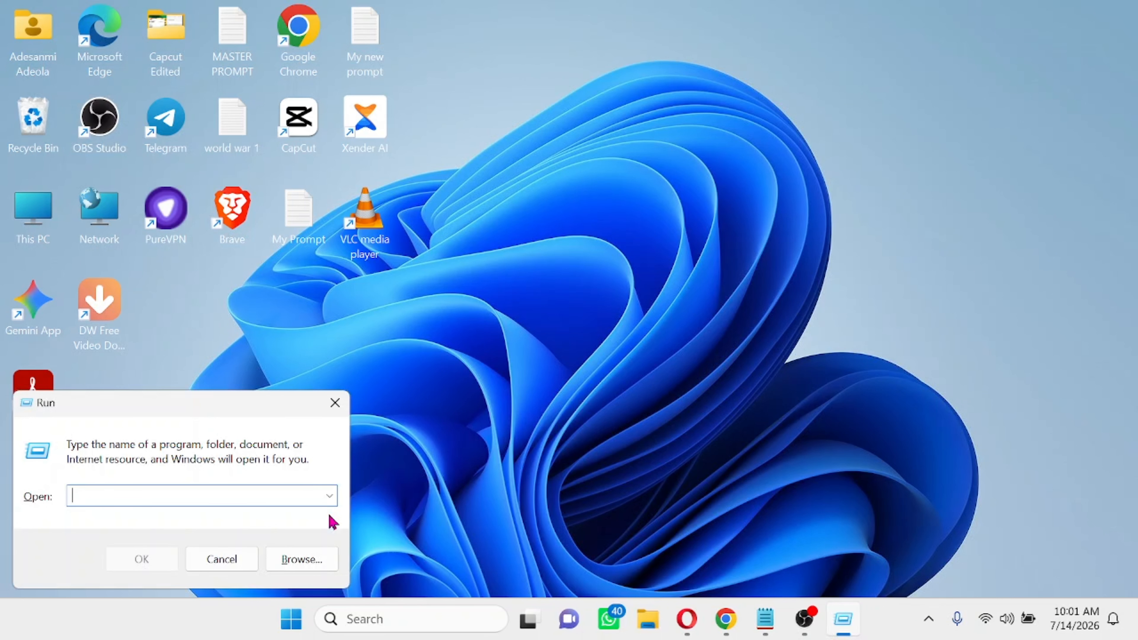
pyautogui.moveTo(249, 405); pyautogui.dragTo(645, 173)
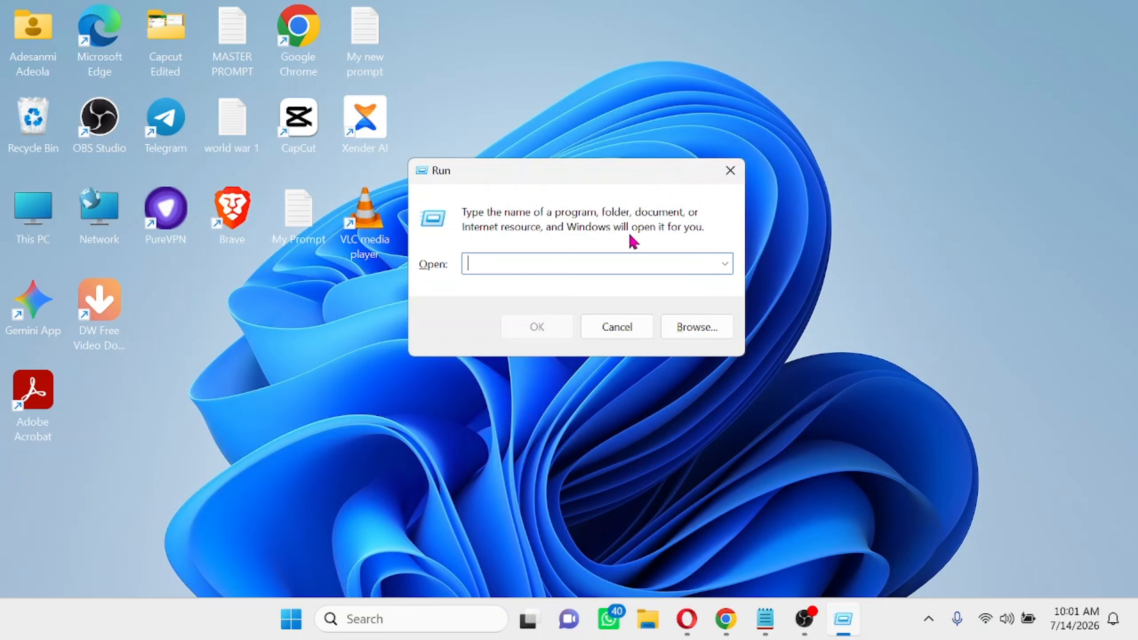
pyautogui.write('main.cpl')
pyautogui.press('Return')
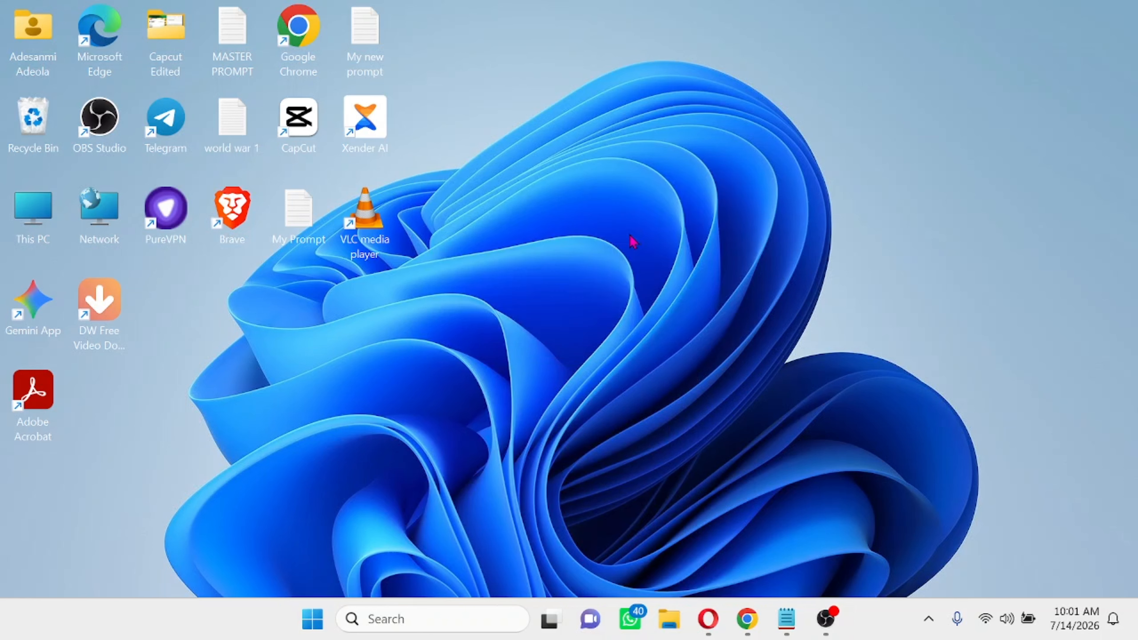
pyautogui.moveTo(465, 112); pyautogui.dragTo(640, 111)
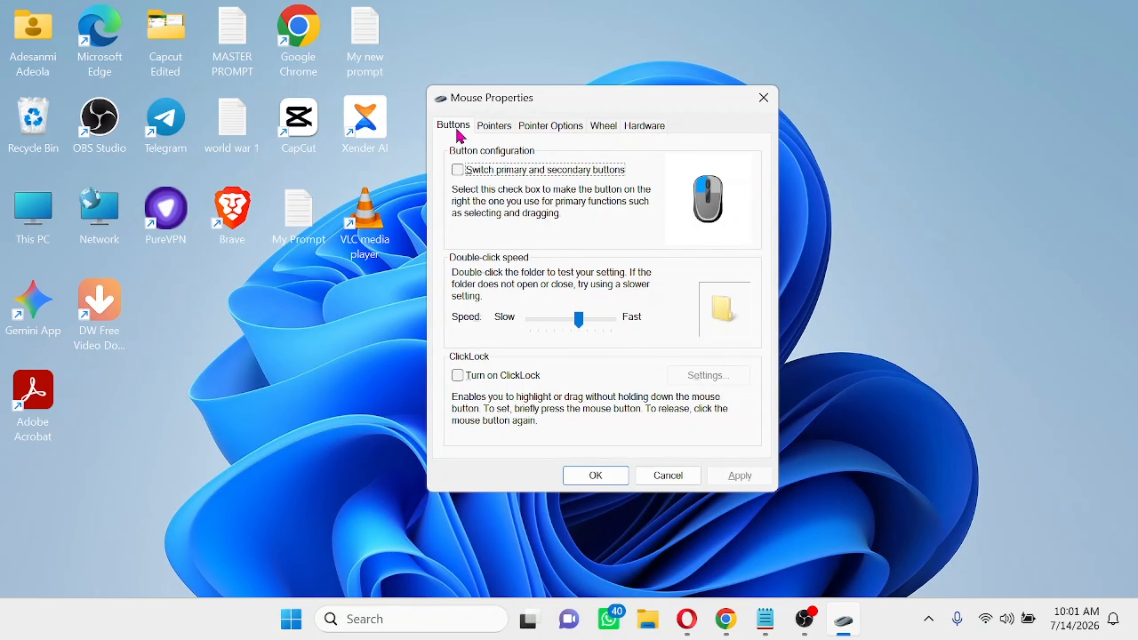
# Step: Look through the button, pointer, pointer option, wheel and hardware settings for the mouse, and close Mouse Properties without applying changes
pyautogui.click(579, 322)
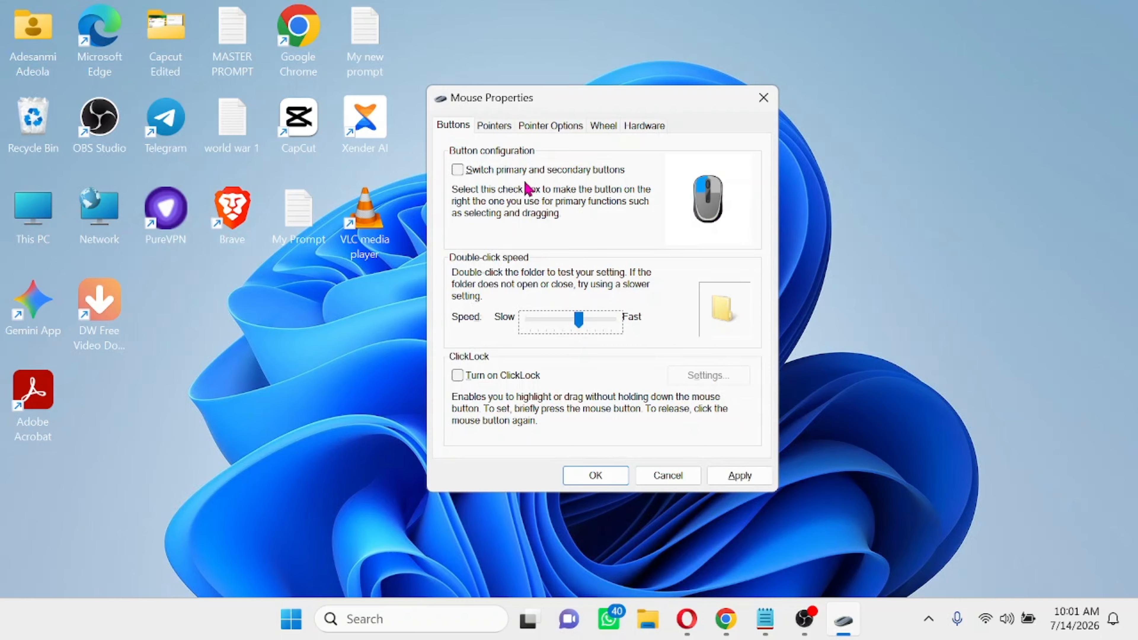
pyautogui.click(493, 126)
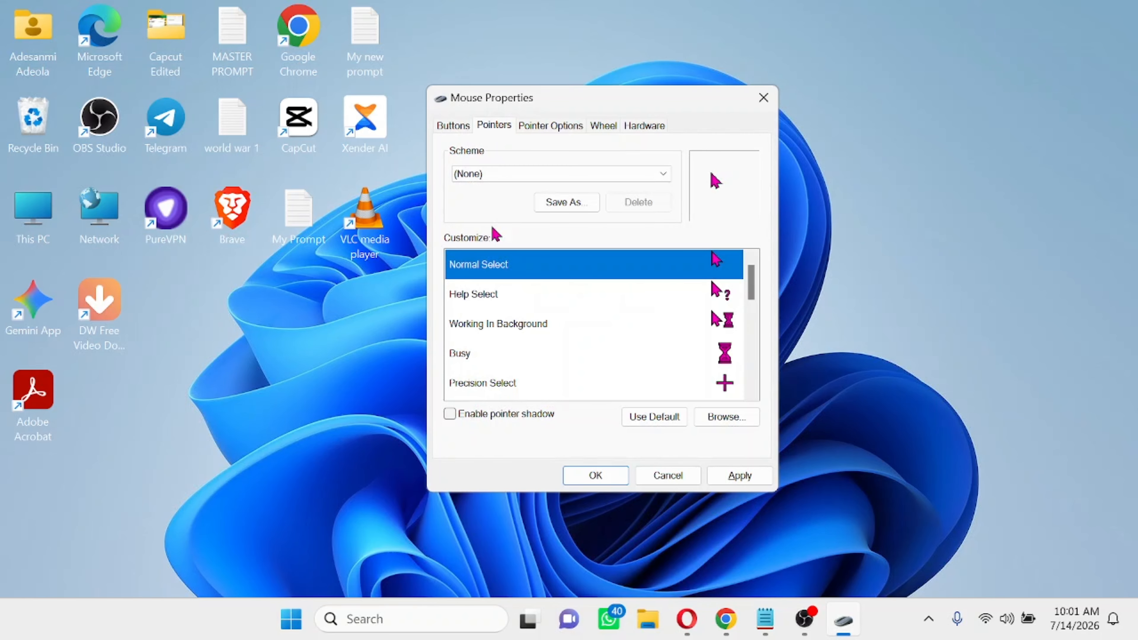
pyautogui.click(538, 128)
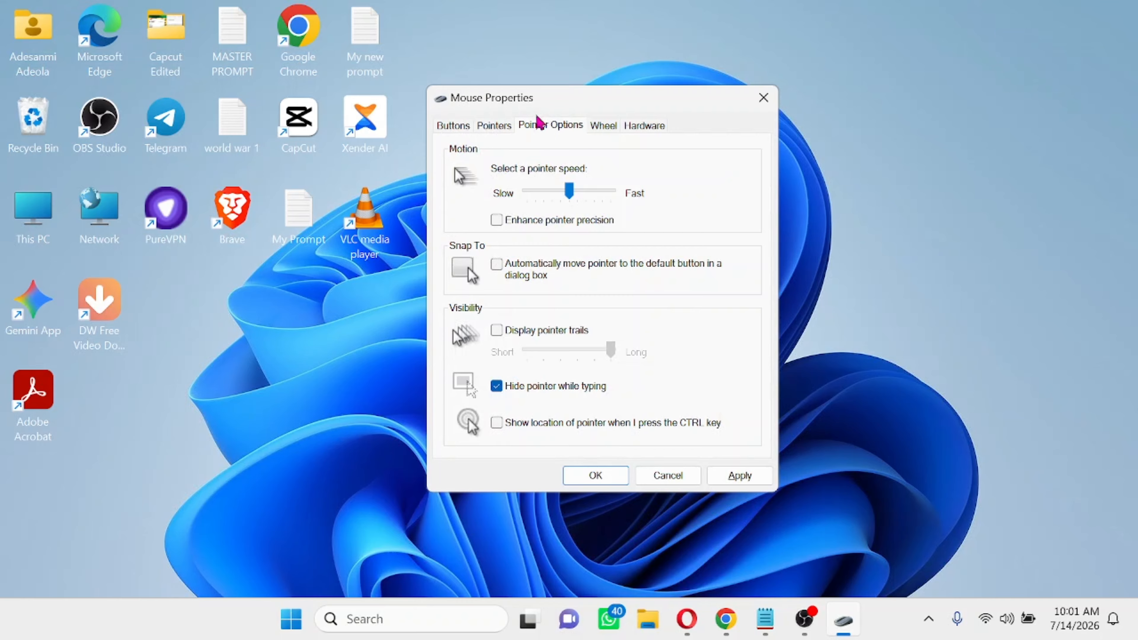
pyautogui.click(606, 126)
pyautogui.click(658, 131)
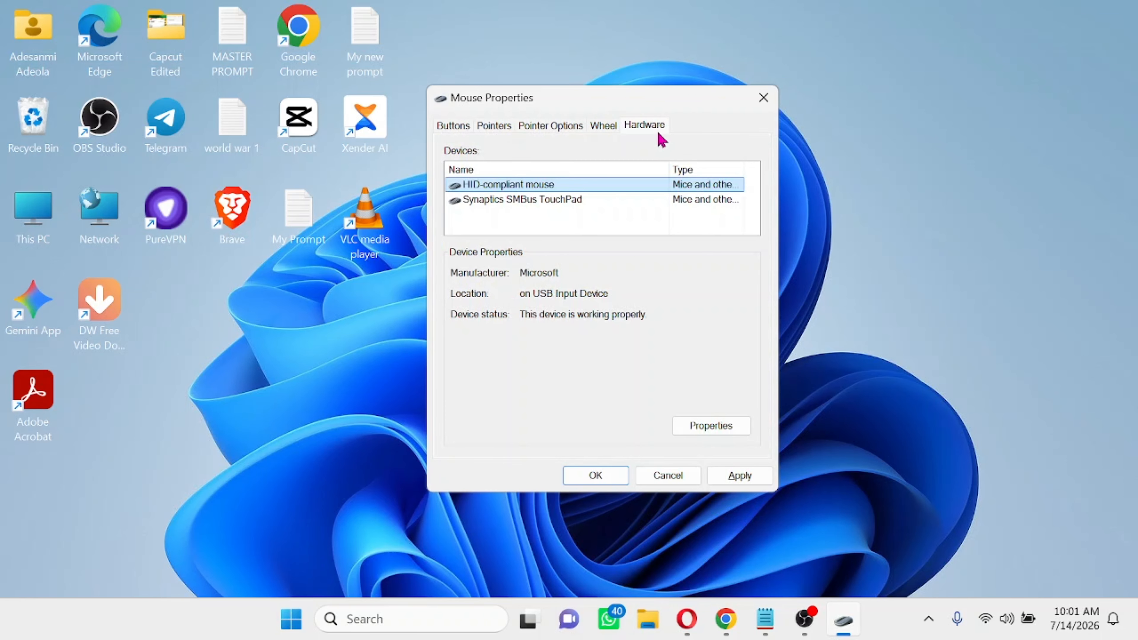
pyautogui.click(535, 129)
pyautogui.click(505, 135)
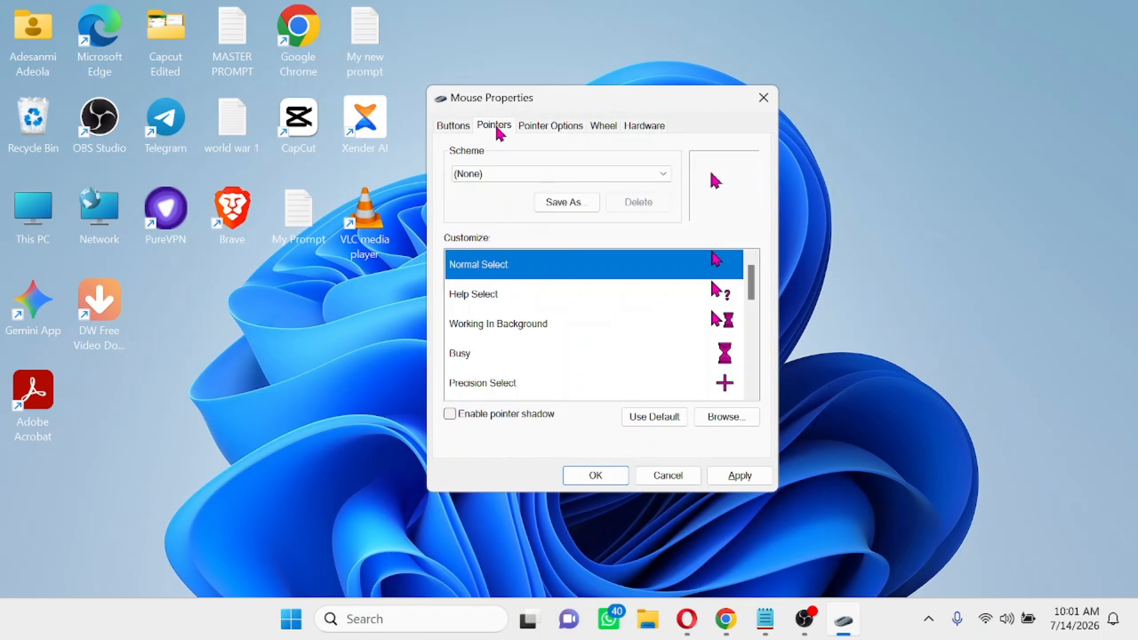
pyautogui.click(763, 99)
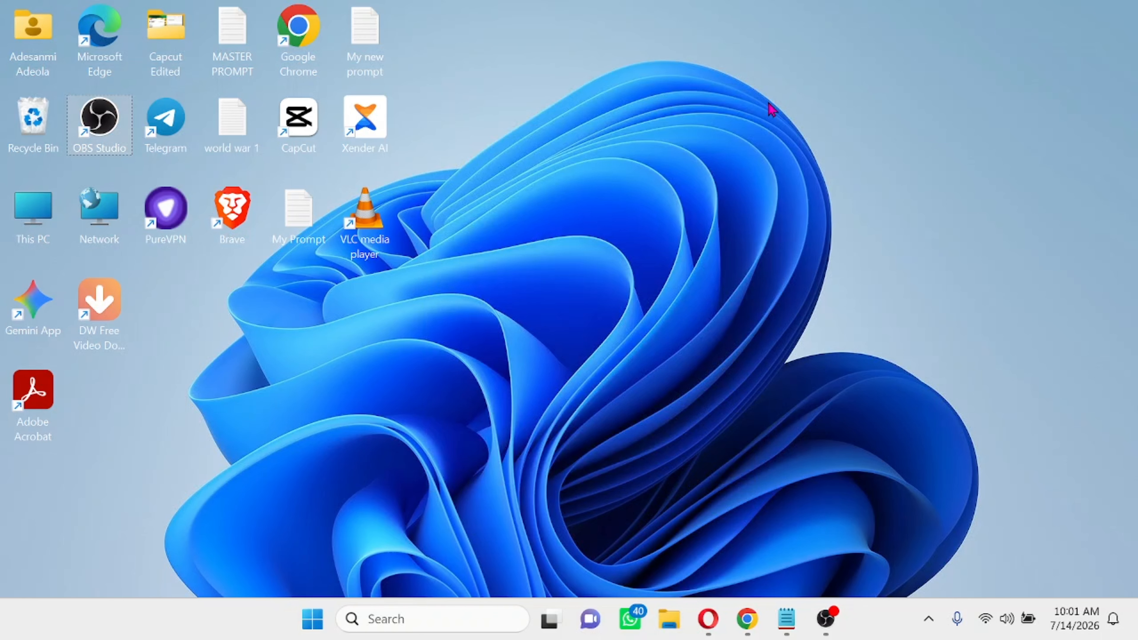
# Step: Run taskmgr to open Task Manager
pyautogui.press('super+r')
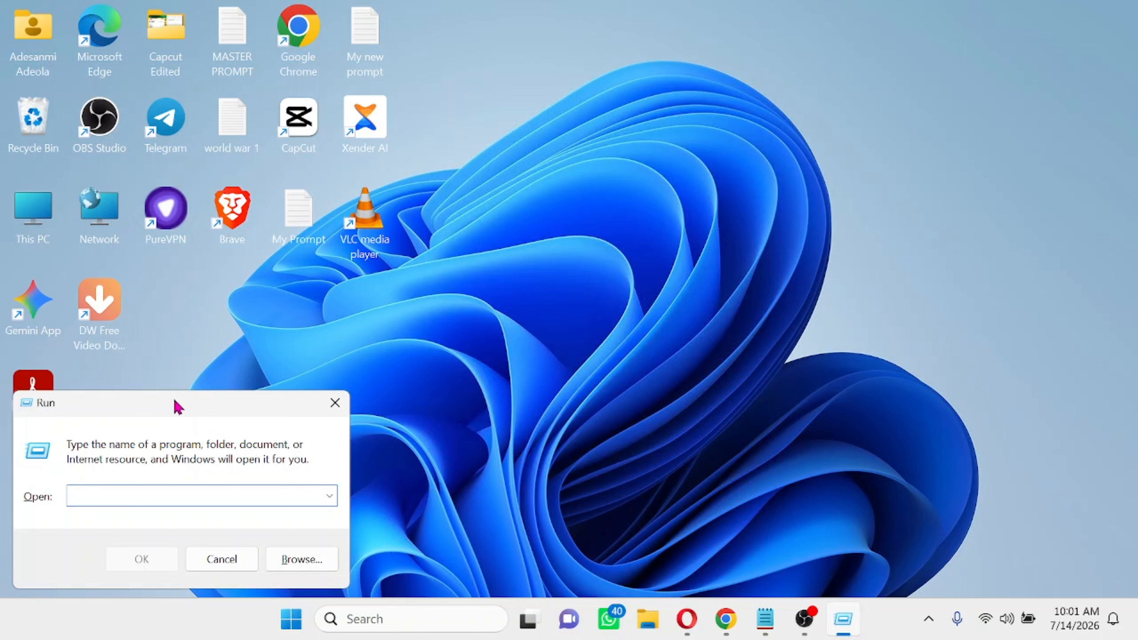
pyautogui.moveTo(177, 402); pyautogui.dragTo(600, 200)
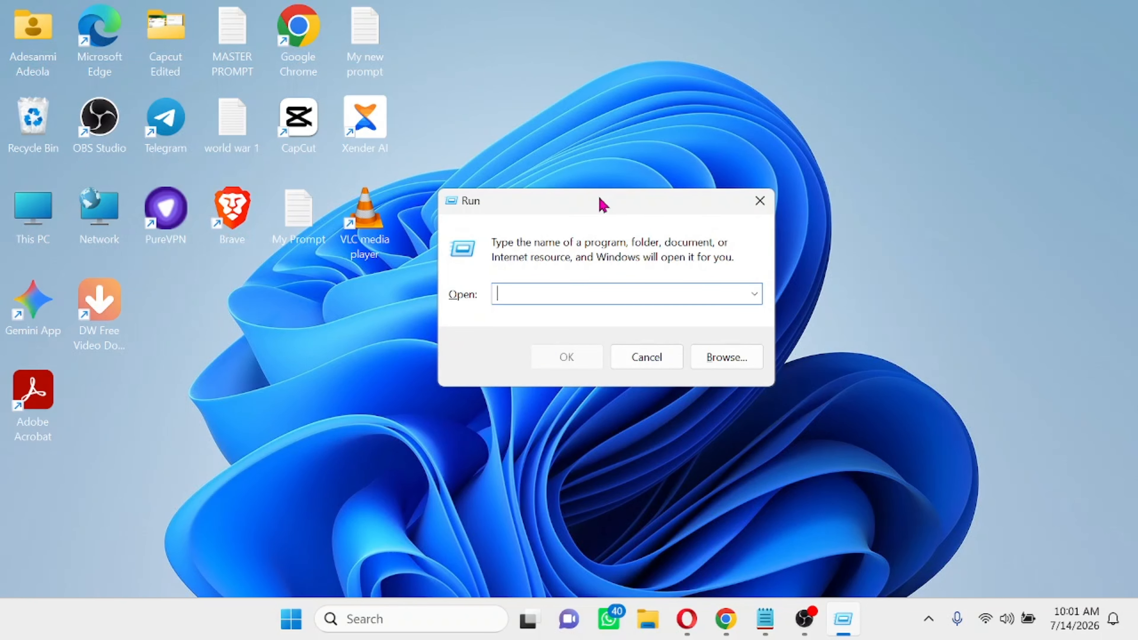
pyautogui.write('taskmgr')
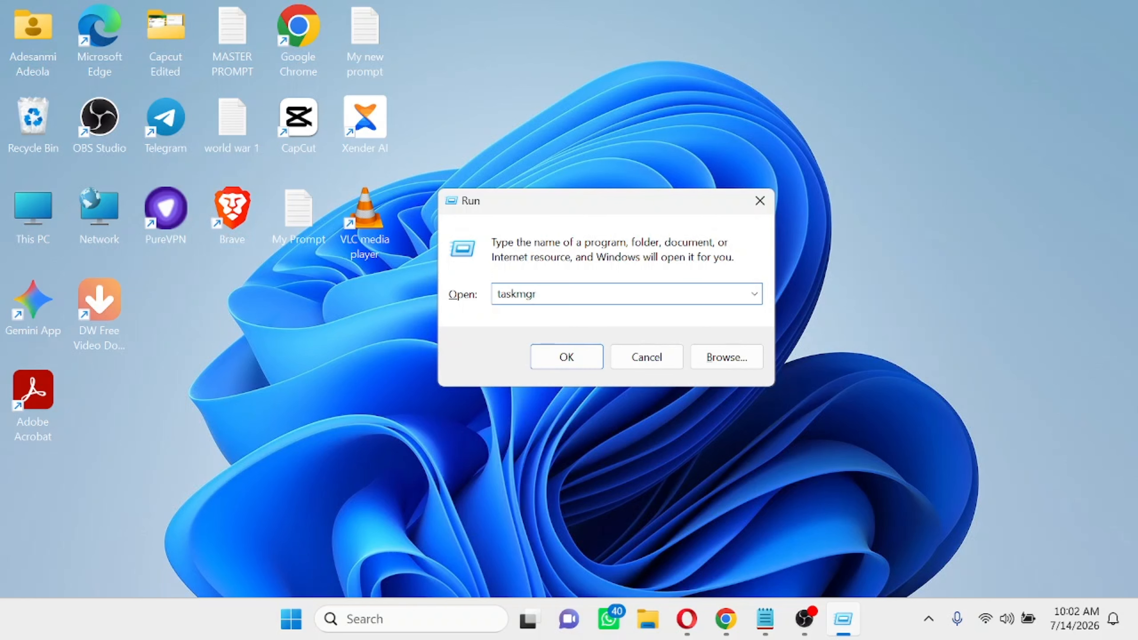
pyautogui.press('Return')
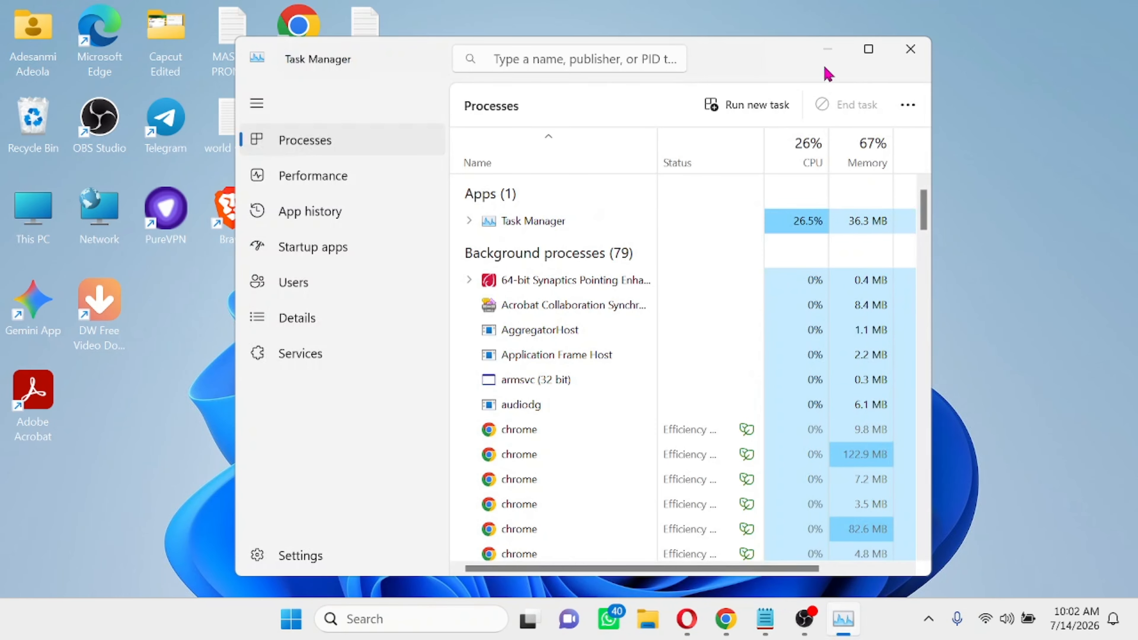
# Step: Minimize Task Manager, check the taskbar's shortcut menu, and bring the Task Manager window back
pyautogui.click(829, 56)
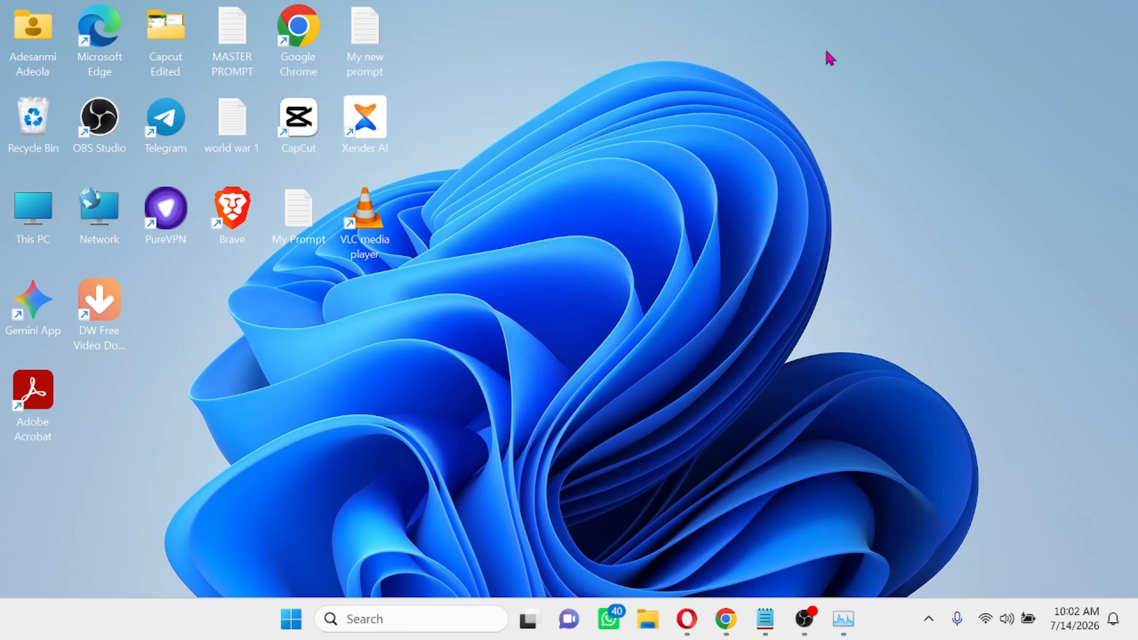
pyautogui.rightClick(879, 632)
pyautogui.click(694, 293)
pyautogui.click(843, 618)
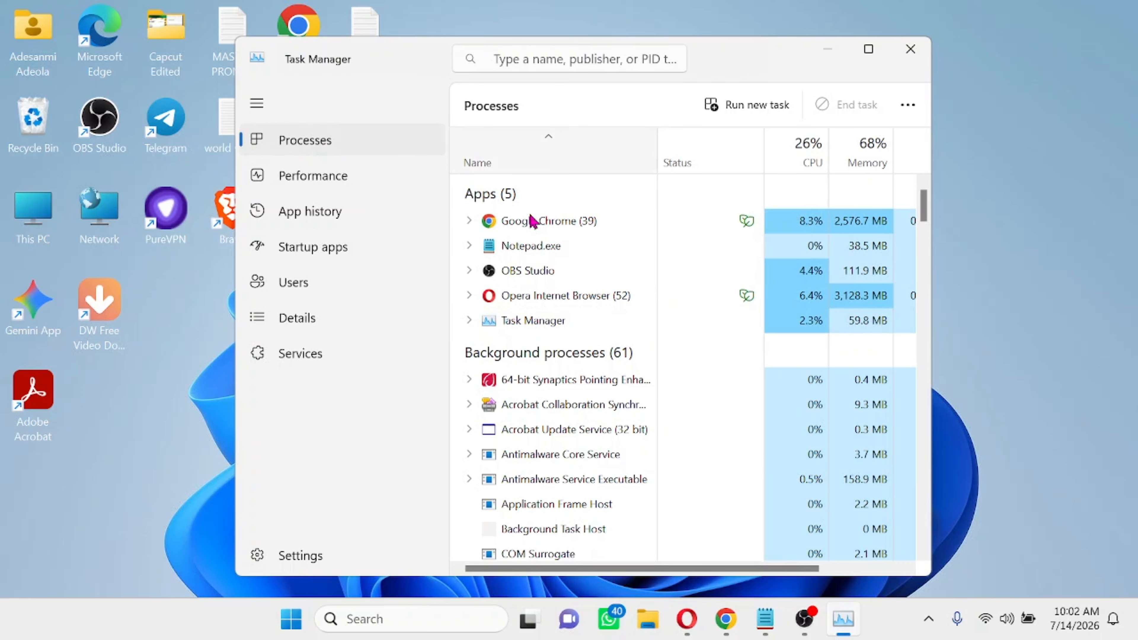
# Step: Look over the running processes, maximize Task Manager, and examine the CPU, Memory, Disk 0, Wi-Fi and GPU 0 performance graphs
pyautogui.scroll(-2, 577, 326)
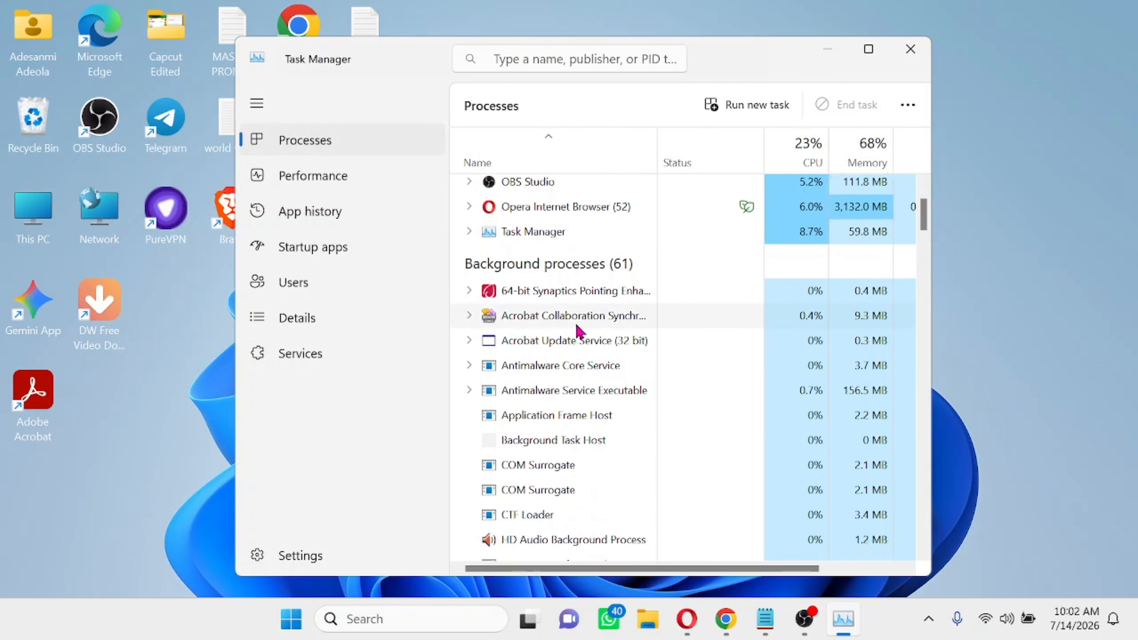
pyautogui.scroll(2, 576, 326)
pyautogui.click(326, 185)
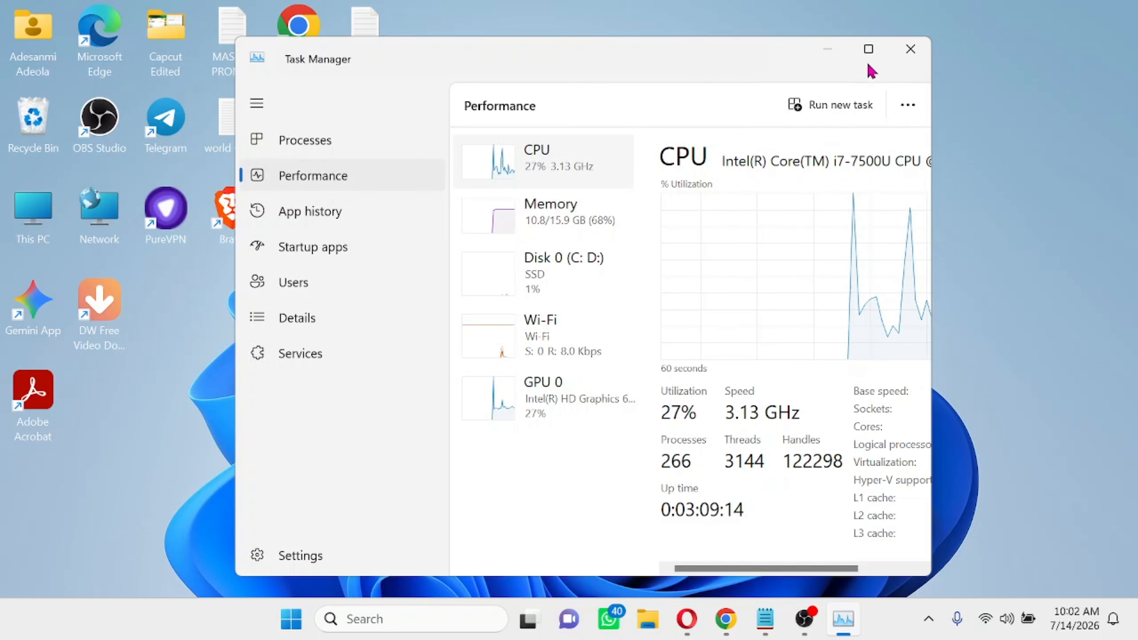
pyautogui.click(868, 51)
pyautogui.click(325, 182)
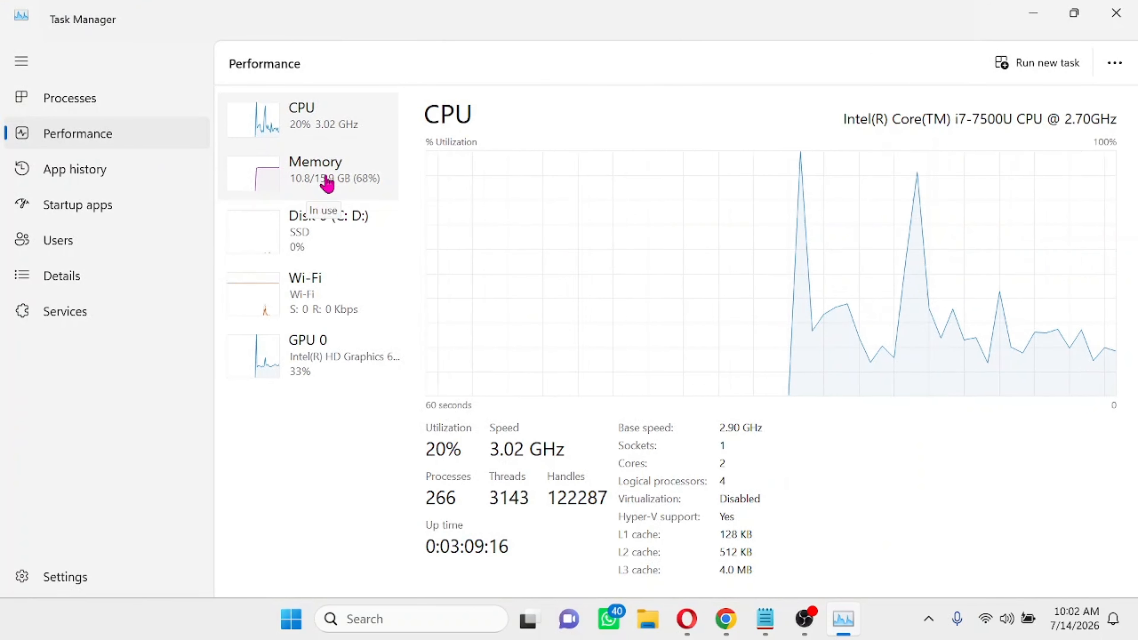
pyautogui.click(332, 247)
pyautogui.click(344, 304)
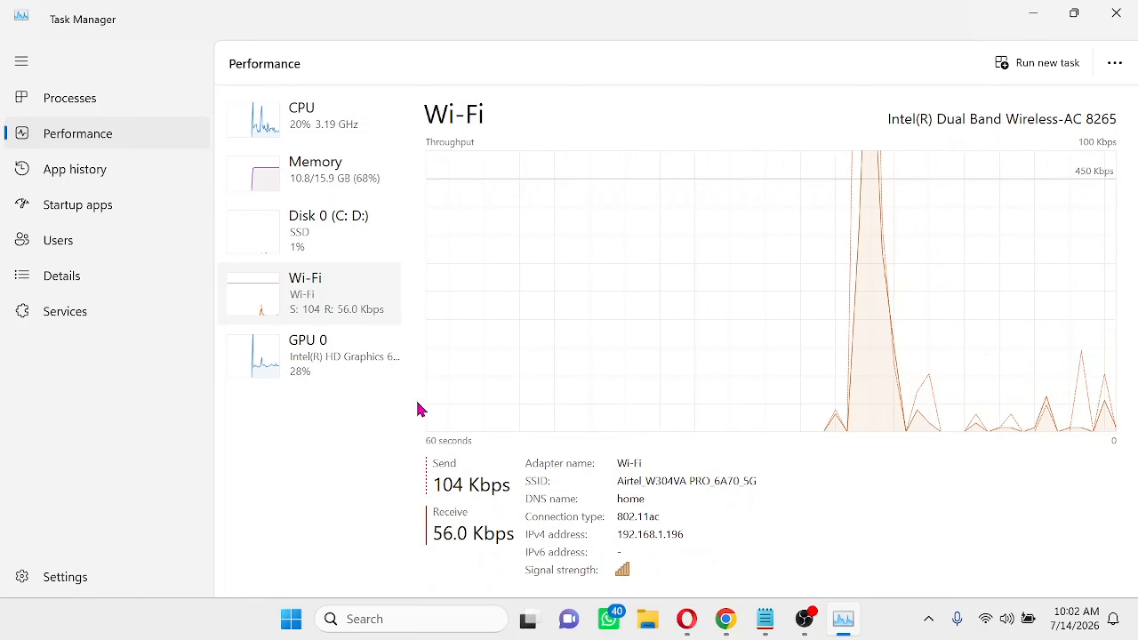
pyautogui.click(340, 363)
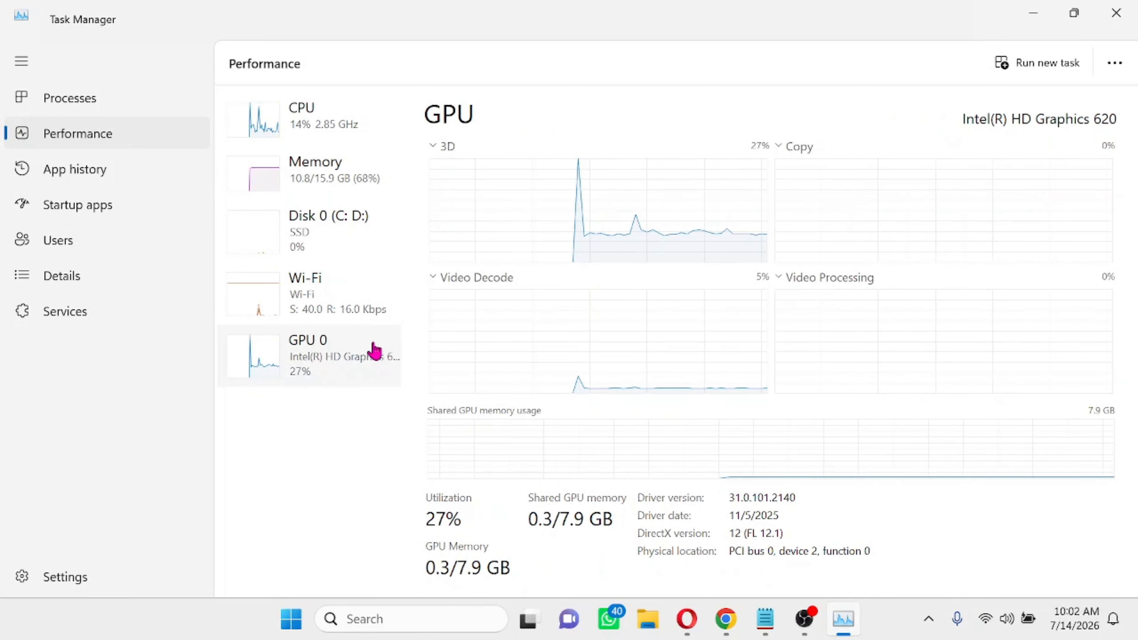
# Step: Look through Task Manager's app history, startup apps and services lists
pyautogui.click(94, 173)
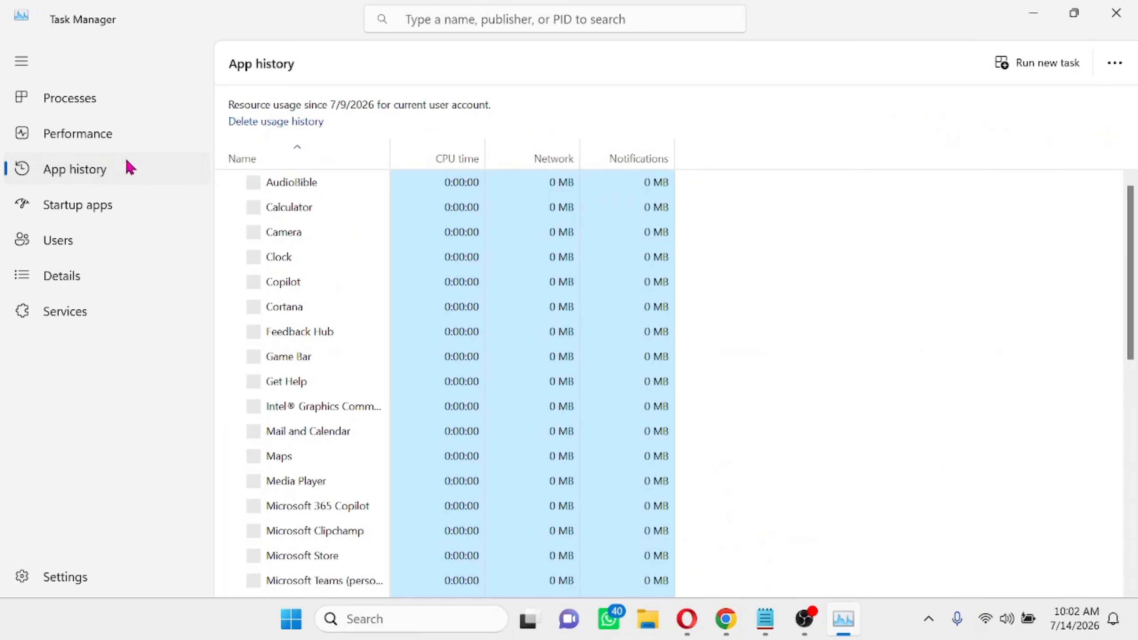
pyautogui.scroll(-2, 533, 332)
pyautogui.scroll(-5, 537, 341)
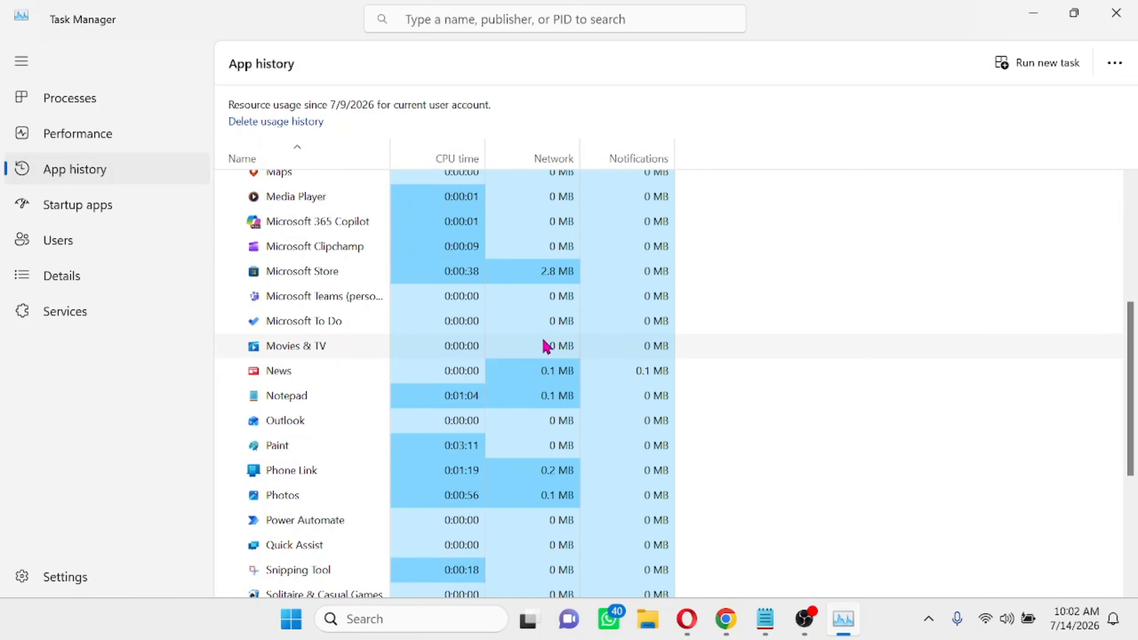
pyautogui.click(80, 207)
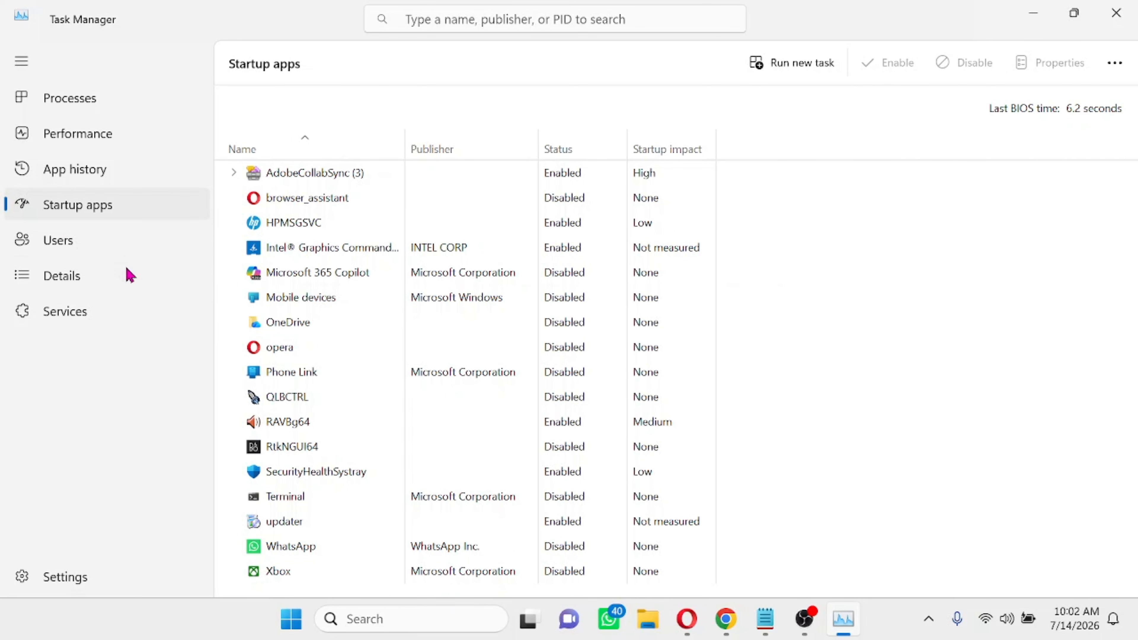
pyautogui.click(79, 321)
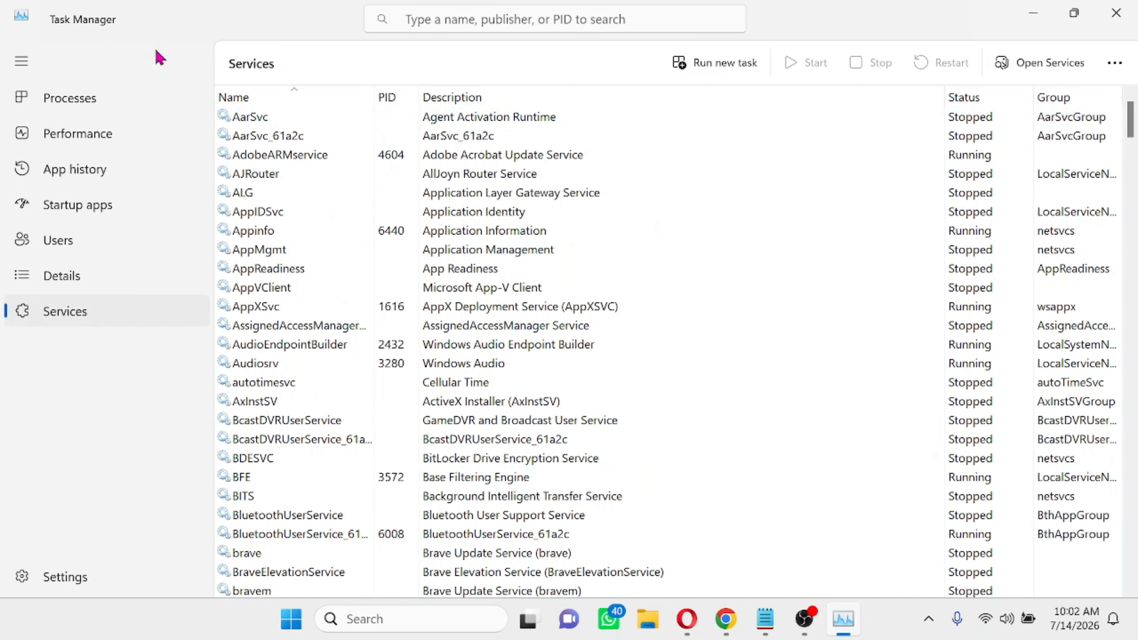
# Step: Minimize Task Manager, bring it back, and close it
pyautogui.click(1033, 20)
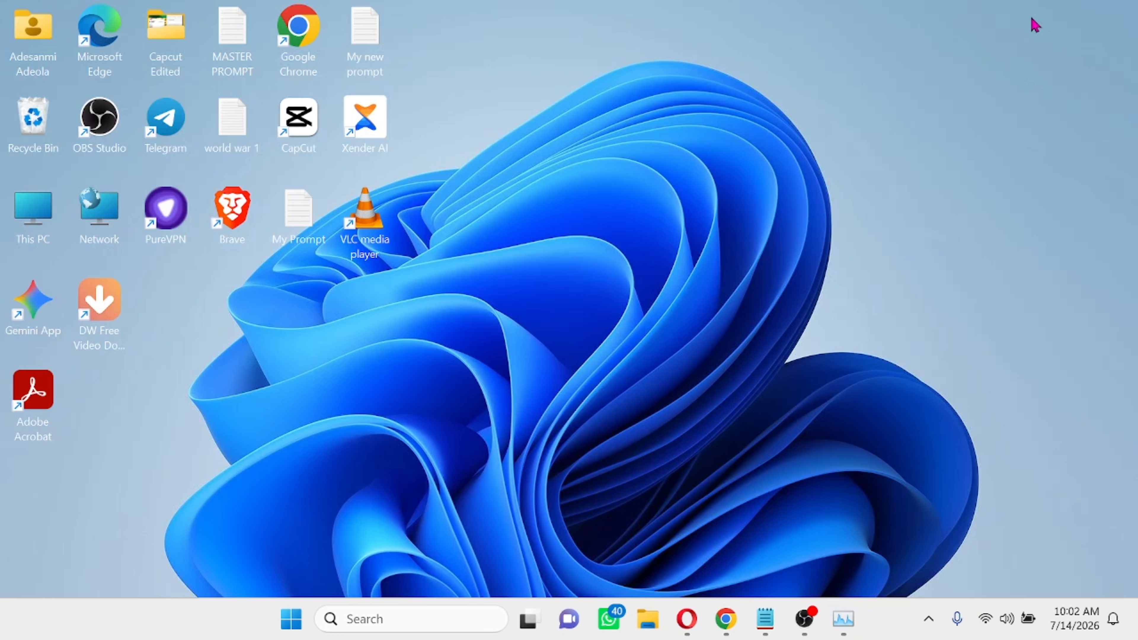
pyautogui.click(843, 618)
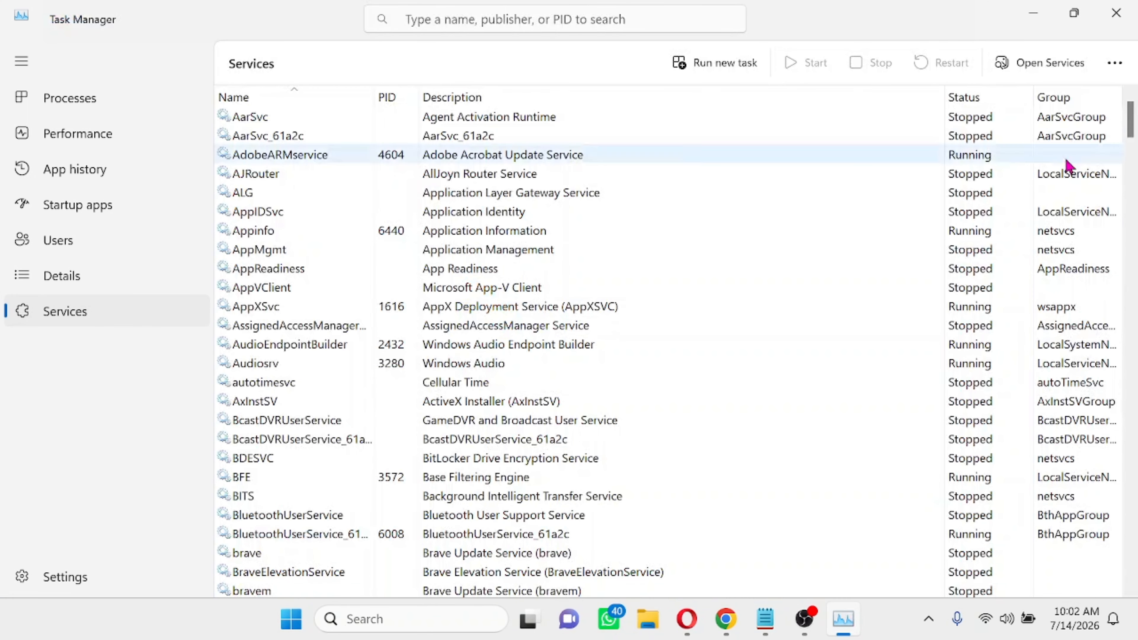
pyautogui.click(1117, 14)
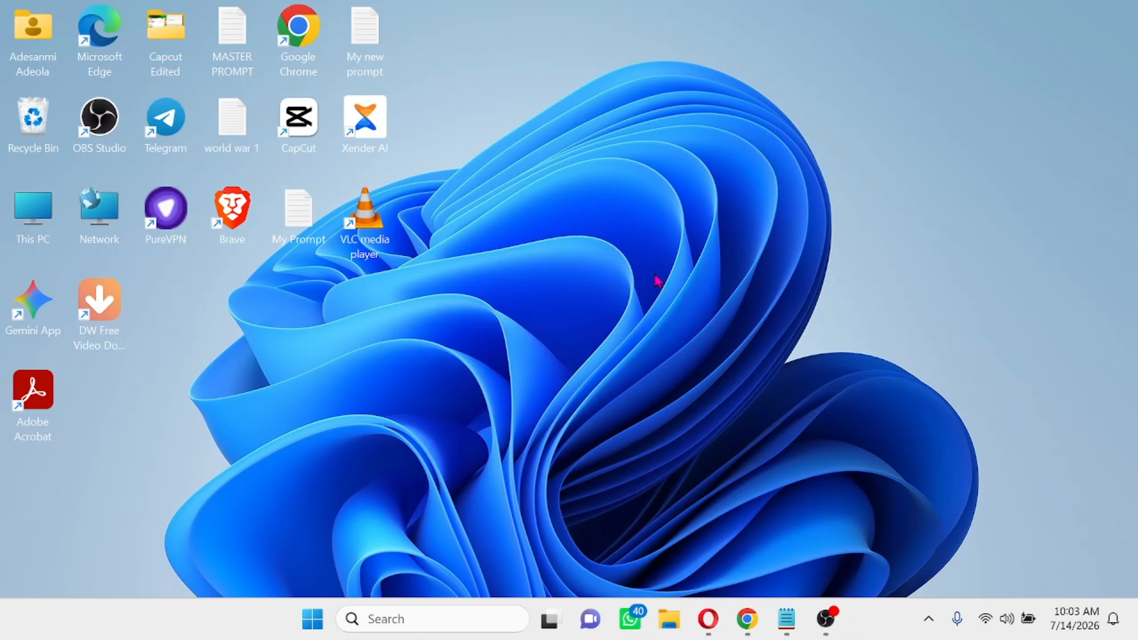
# Step: Run winver to view the Windows version and build details, and close the About Windows dialog
pyautogui.press('super+r')
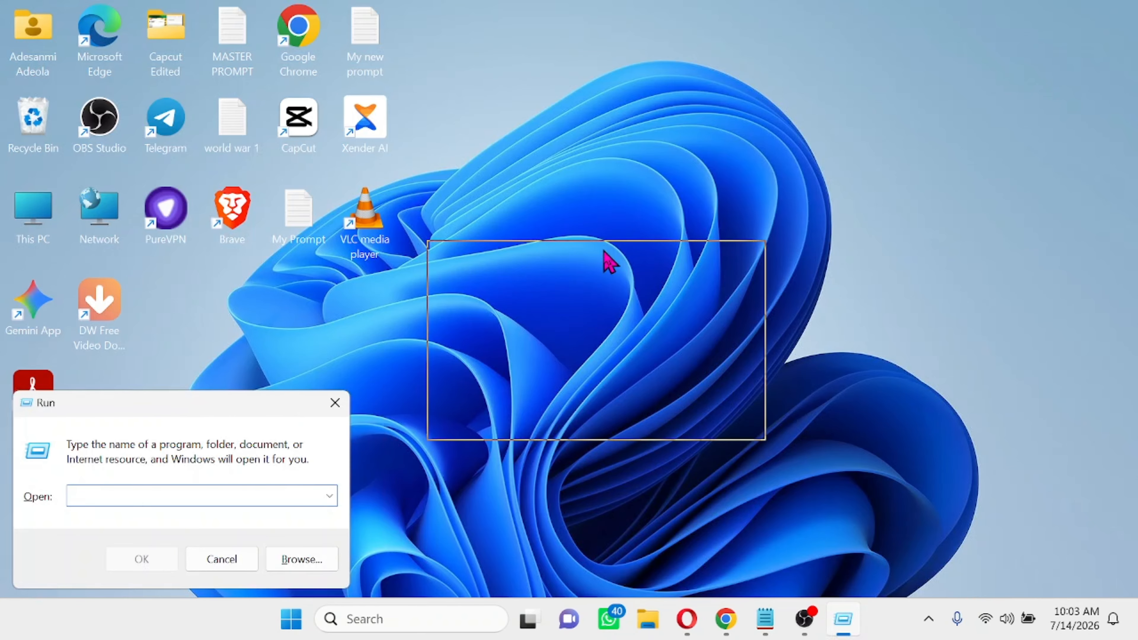
pyautogui.moveTo(605, 254); pyautogui.dragTo(604, 252)
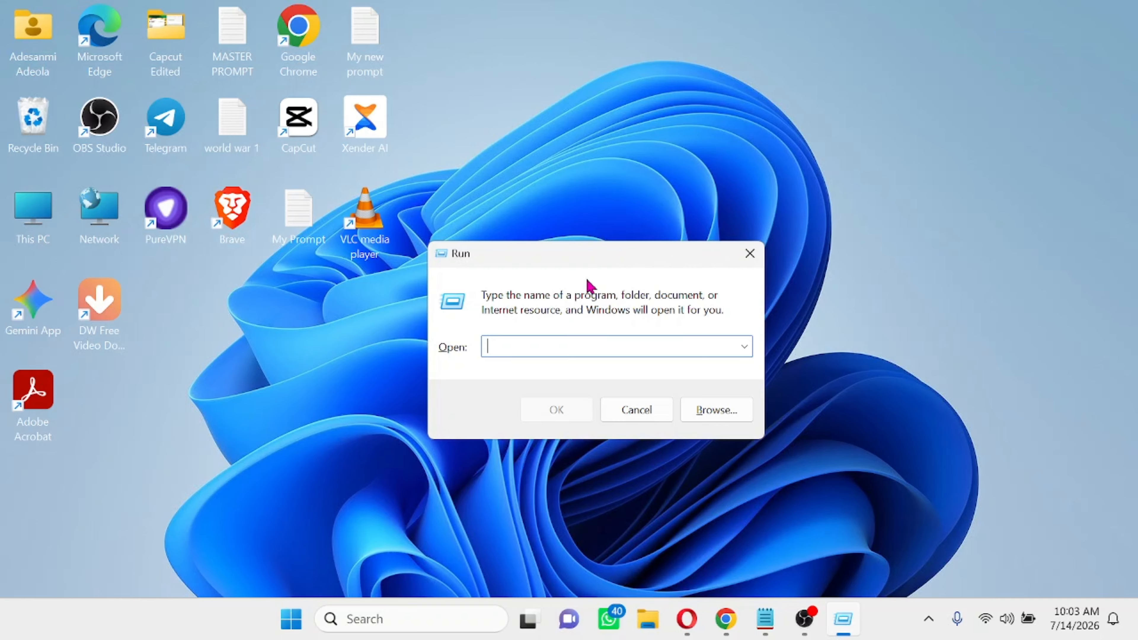
pyautogui.write('wi')
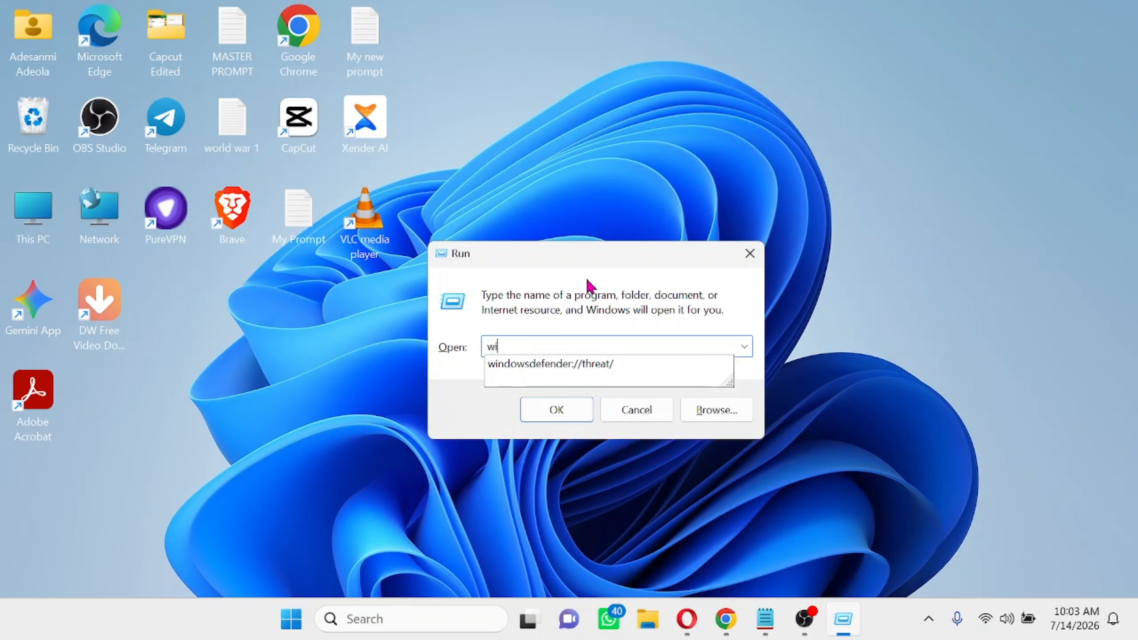
pyautogui.write('nver')
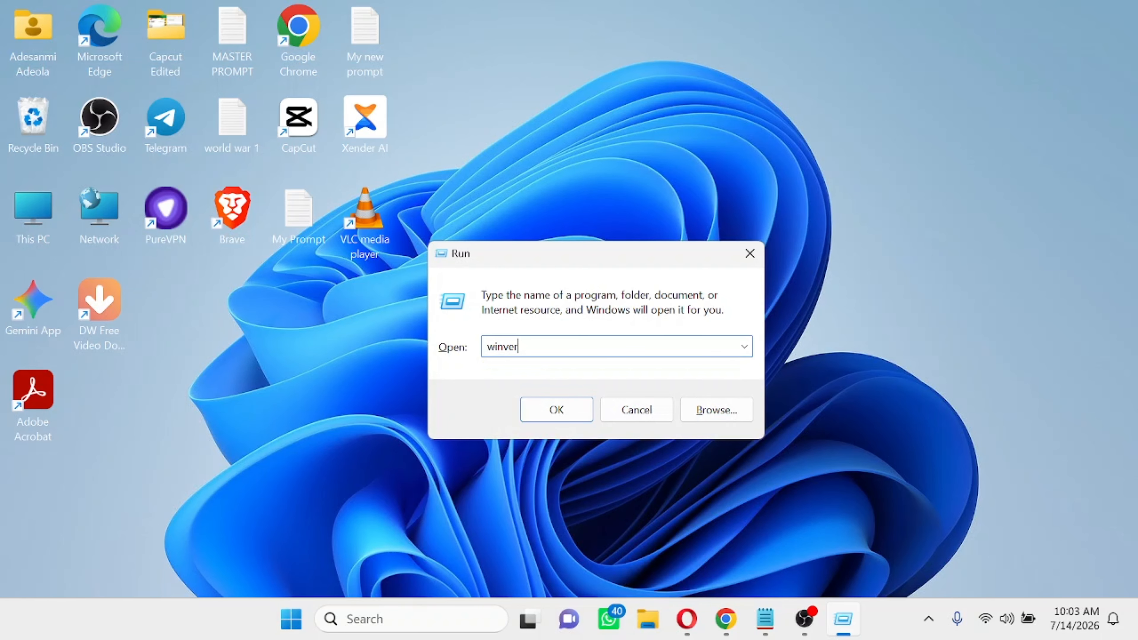
pyautogui.press('Return')
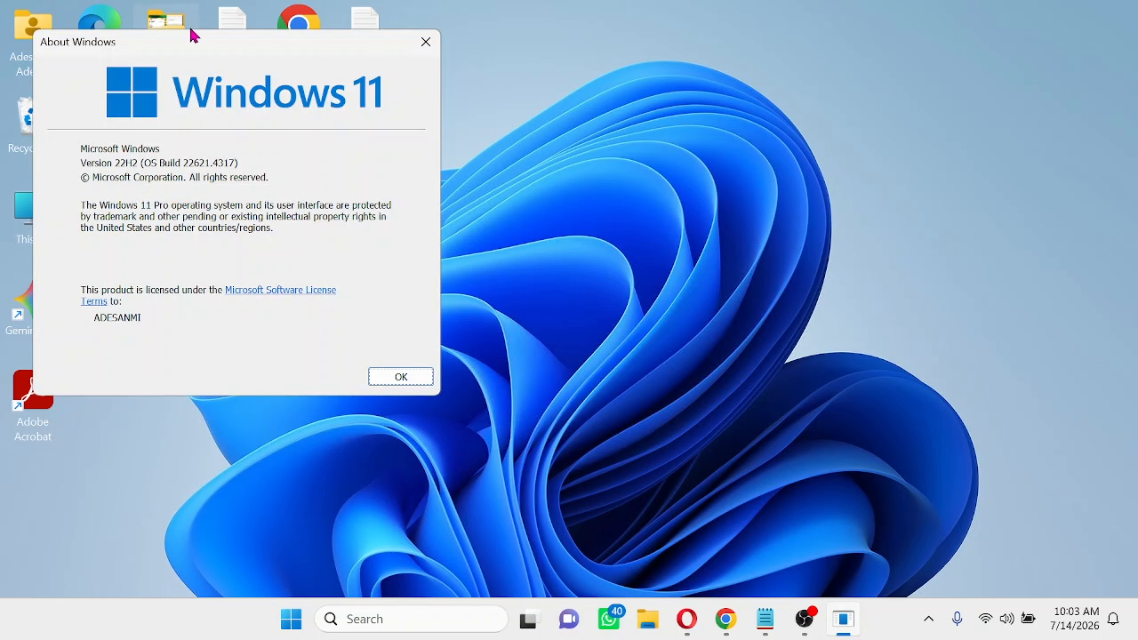
pyautogui.moveTo(212, 51); pyautogui.dragTo(581, 109)
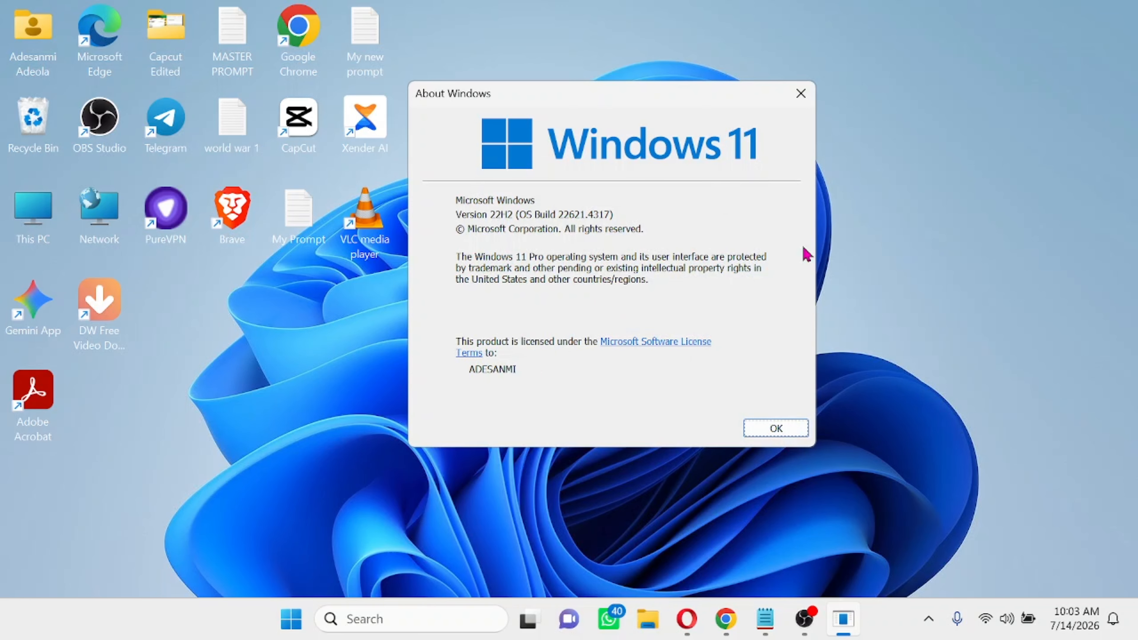
pyautogui.click(783, 428)
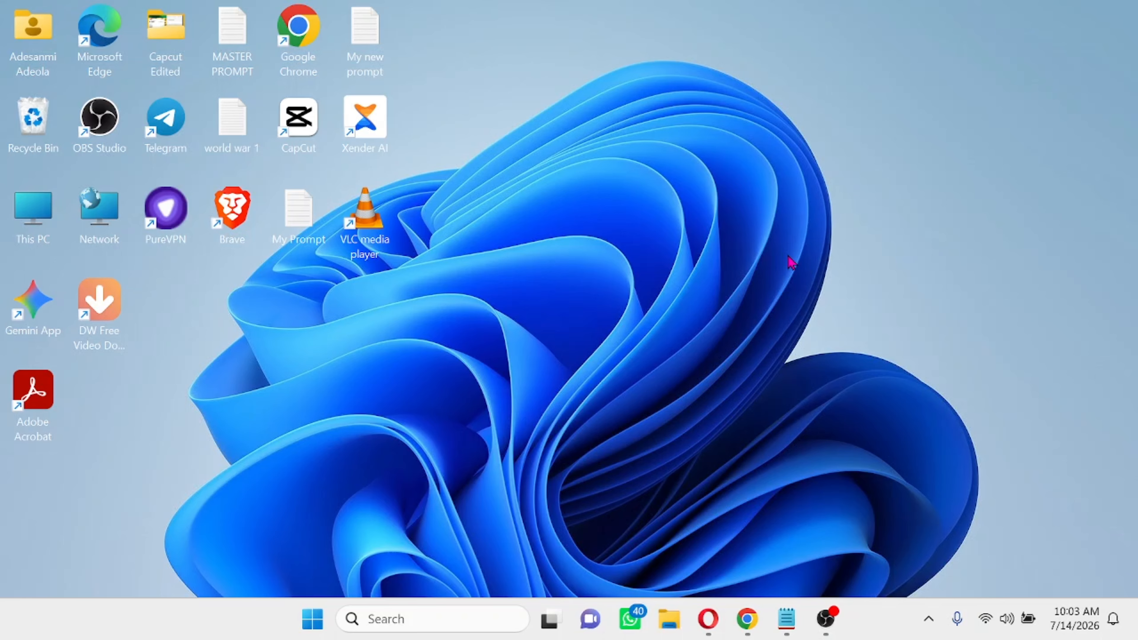
# Step: Run explorer to open File Explorer
pyautogui.press('super+r')
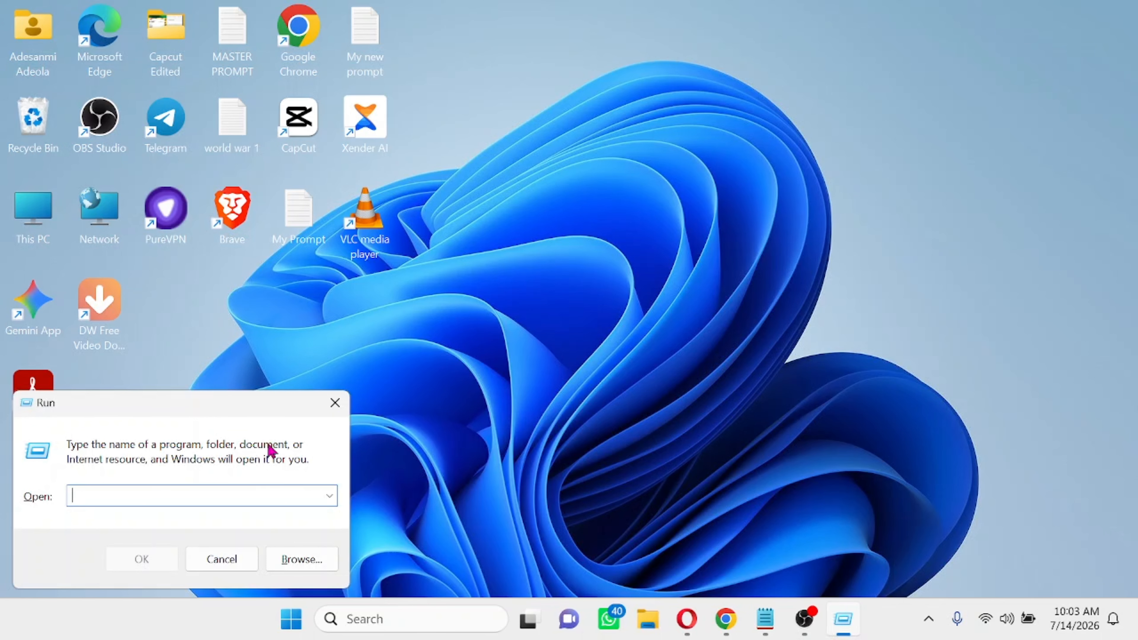
pyautogui.moveTo(218, 403); pyautogui.dragTo(591, 209)
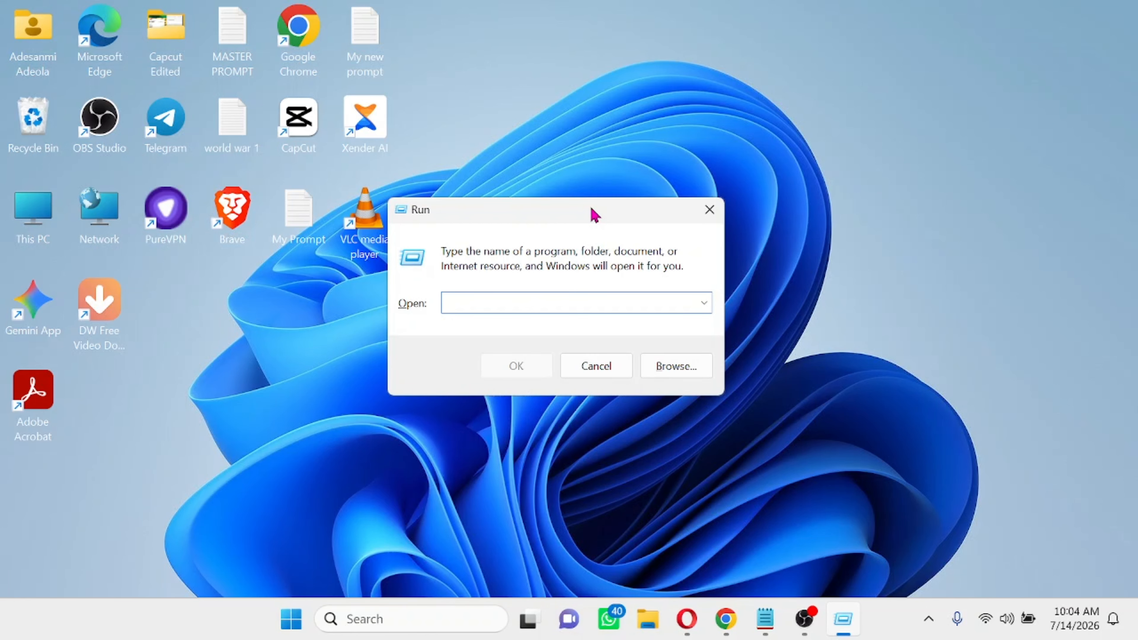
pyautogui.write('explorer')
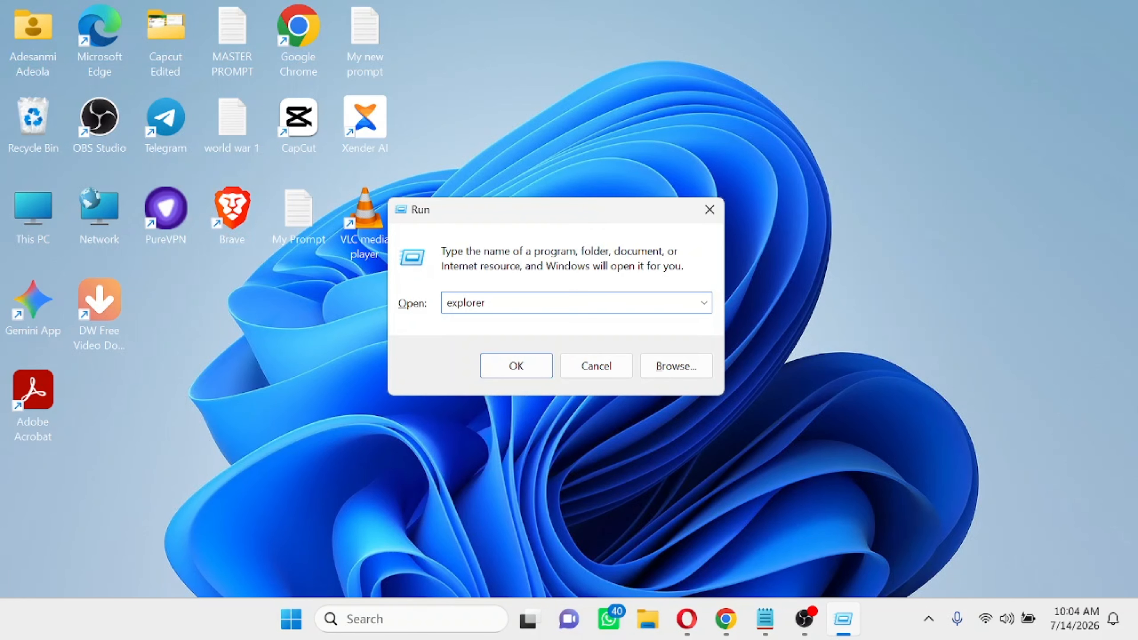
pyautogui.press('Return')
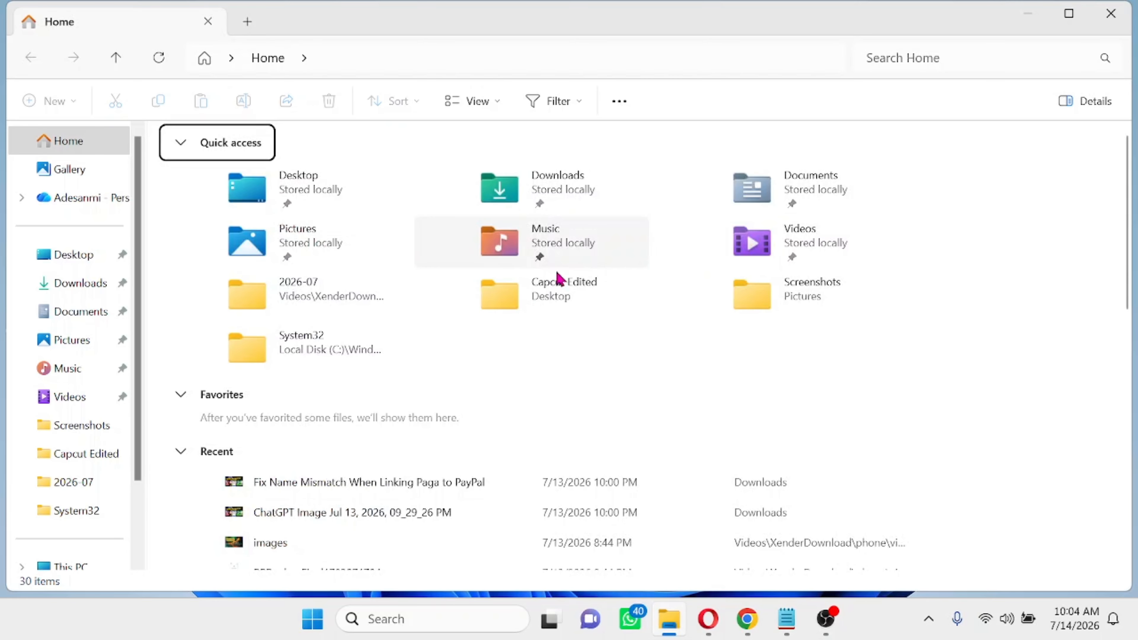
# Step: Look through the Home, Desktop, Videos and Gallery locations in File Explorer, and close its window
pyautogui.scroll(-2, 85, 403)
pyautogui.scroll(2, 85, 412)
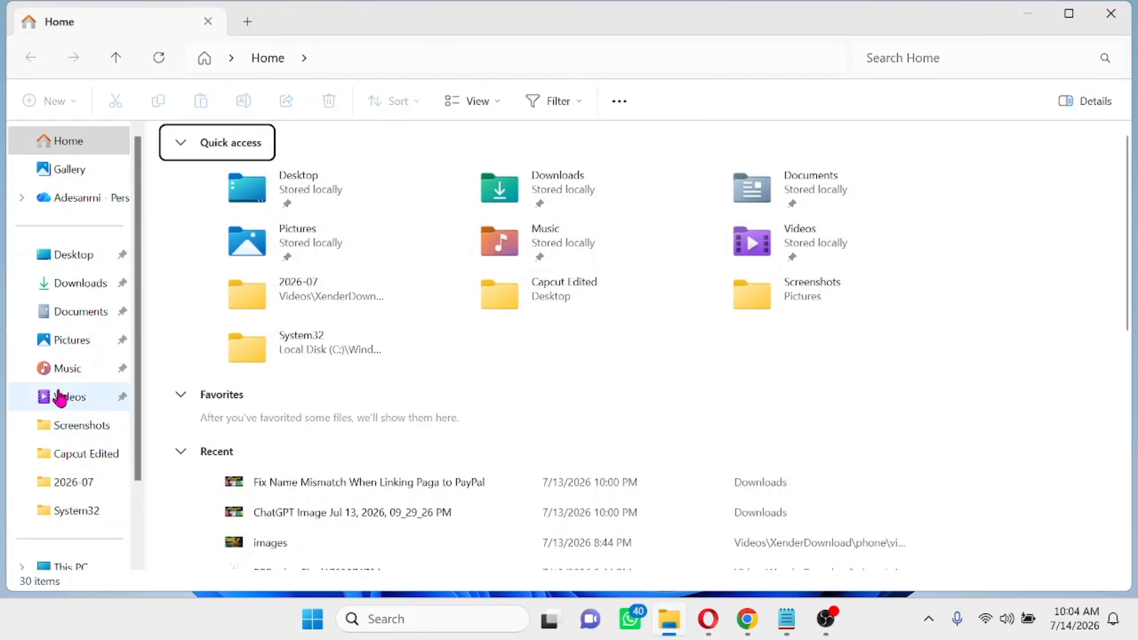
pyautogui.click(80, 262)
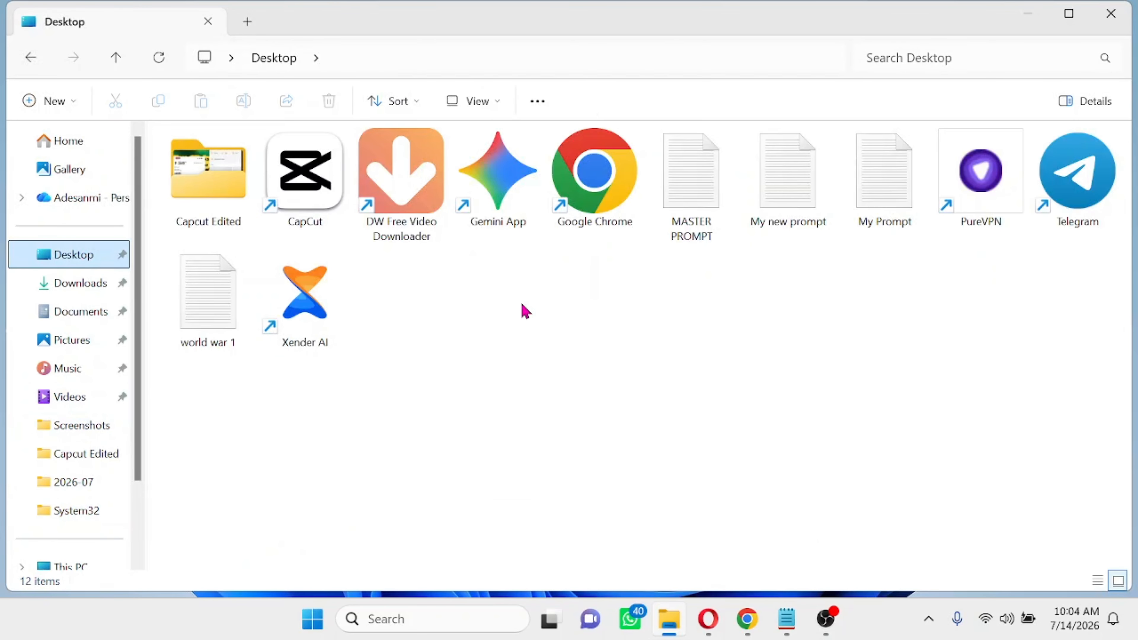
pyautogui.click(68, 397)
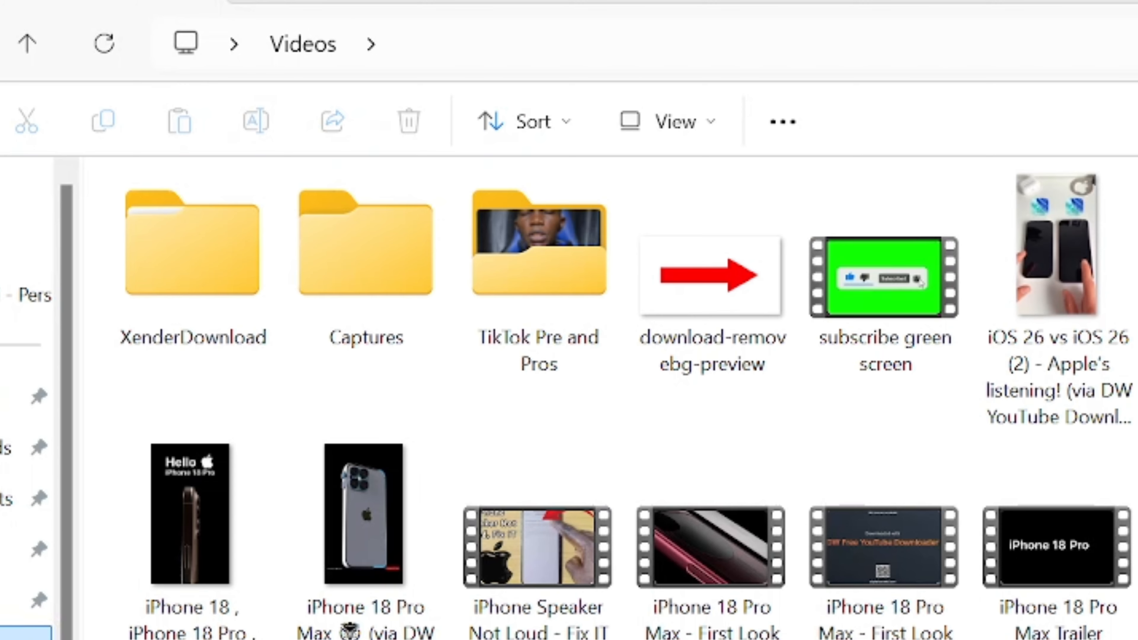
pyautogui.click(94, 426)
pyautogui.click(18, 242)
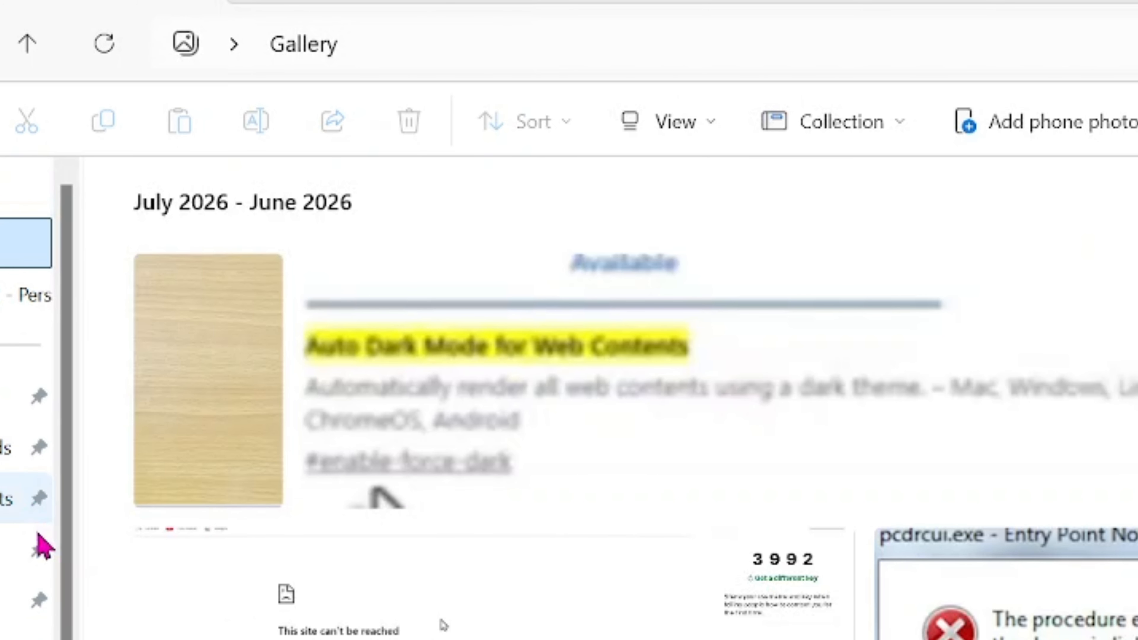
pyautogui.click(18, 394)
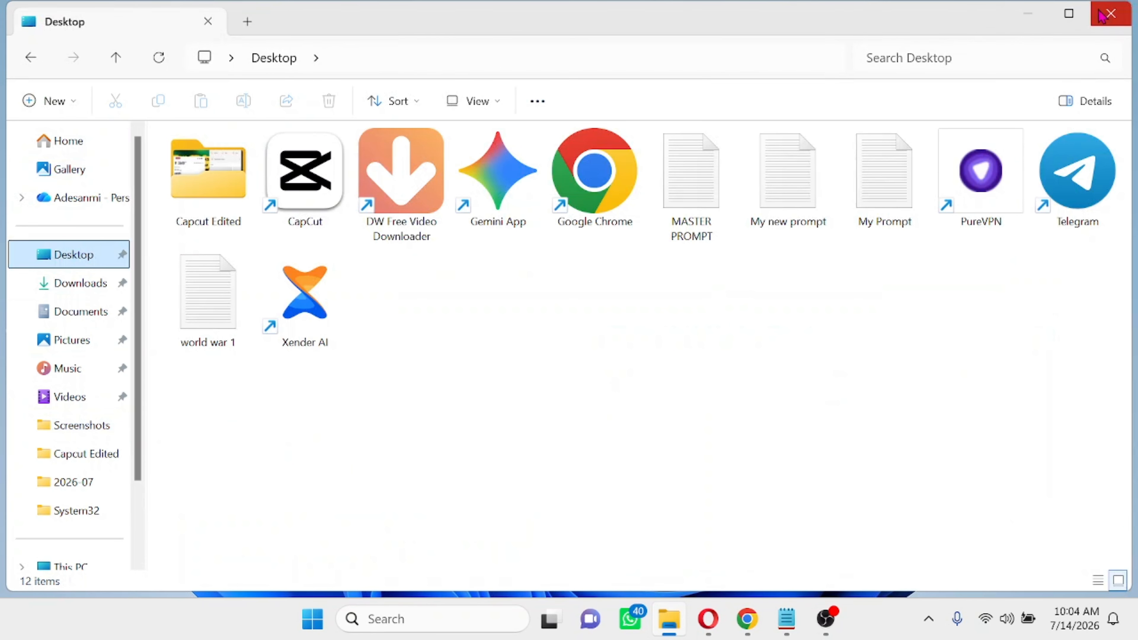
pyautogui.click(1101, 16)
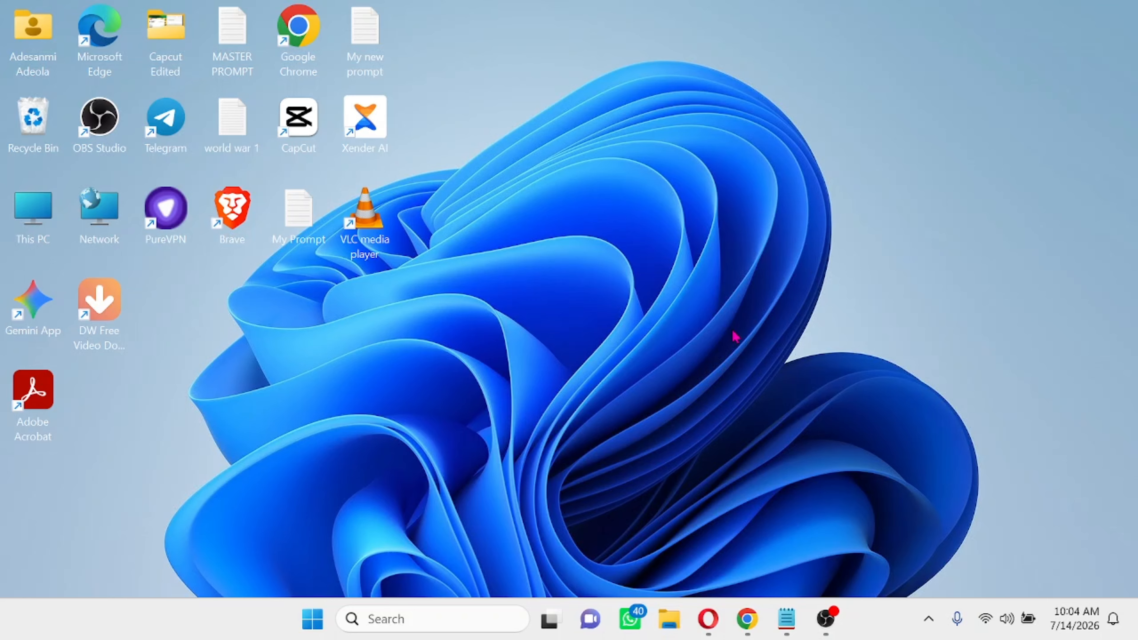
# Step: Run mstsc to open Remote Desktop Connection
pyautogui.press('super+r')
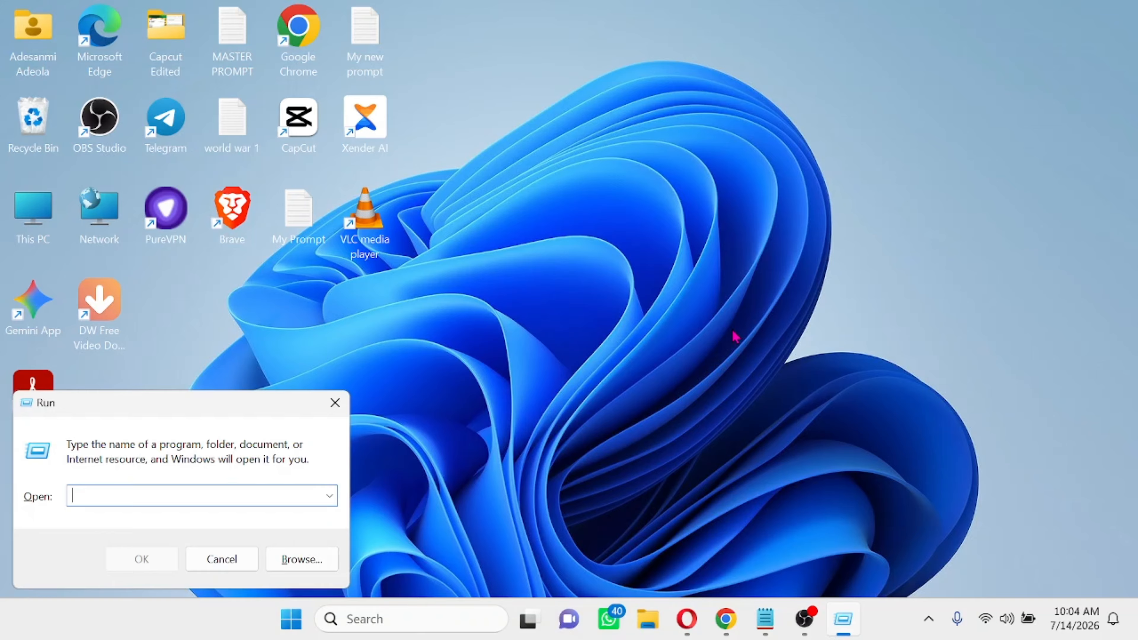
pyautogui.moveTo(229, 410); pyautogui.dragTo(757, 278)
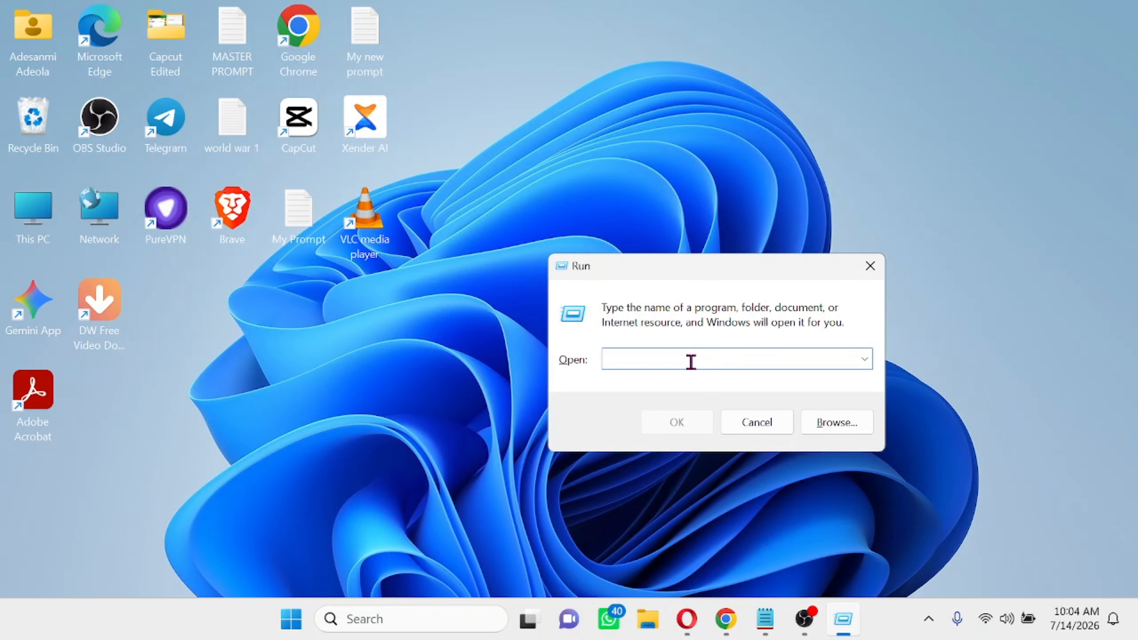
pyautogui.write('mstsc')
pyautogui.press('Return')
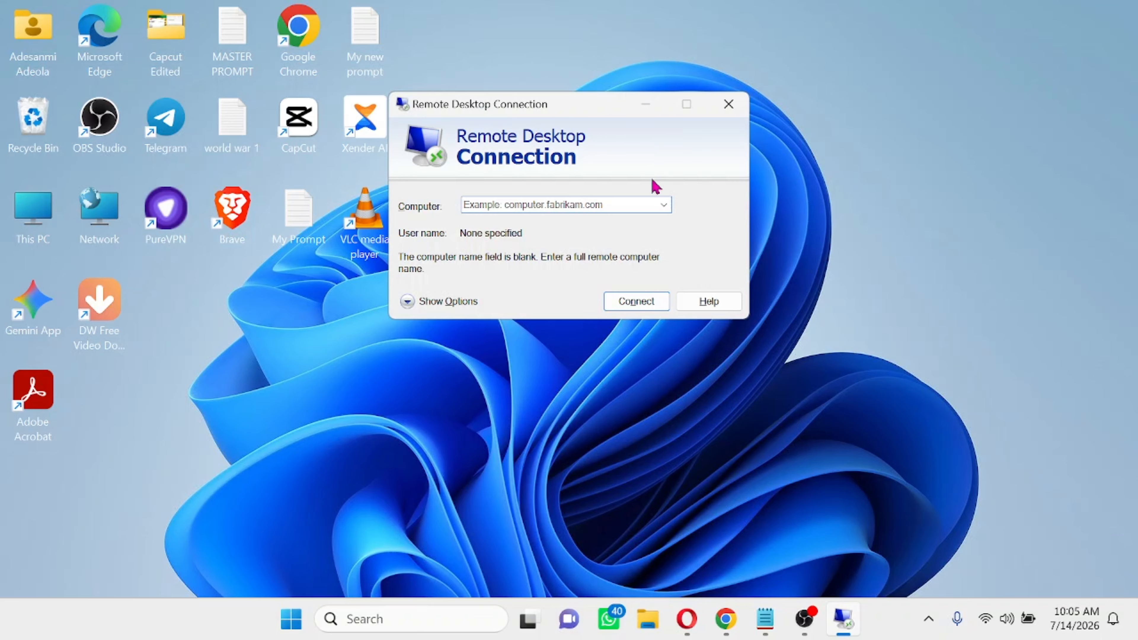
# Step: Check the list of saved computers and close Remote Desktop Connection without connecting
pyautogui.click(667, 209)
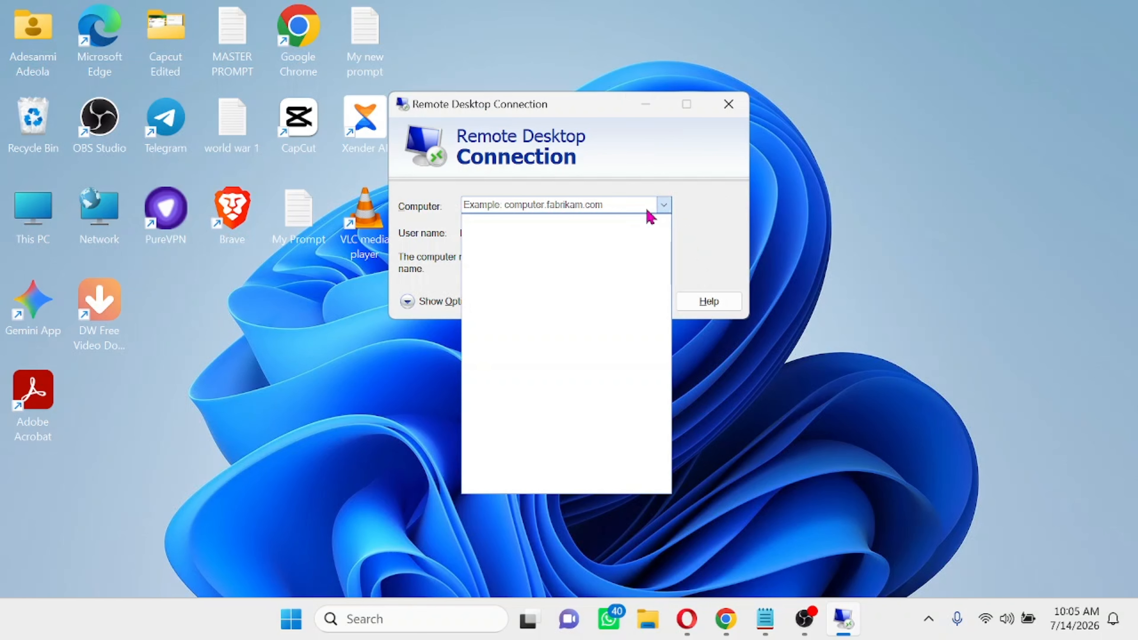
pyautogui.click(731, 206)
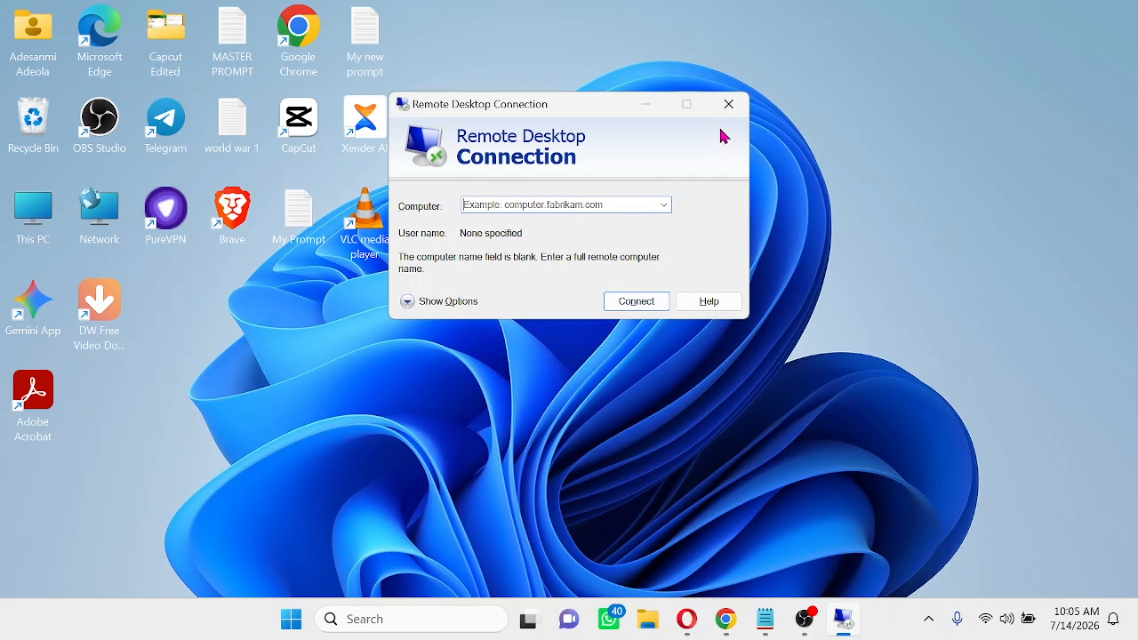
pyautogui.click(737, 114)
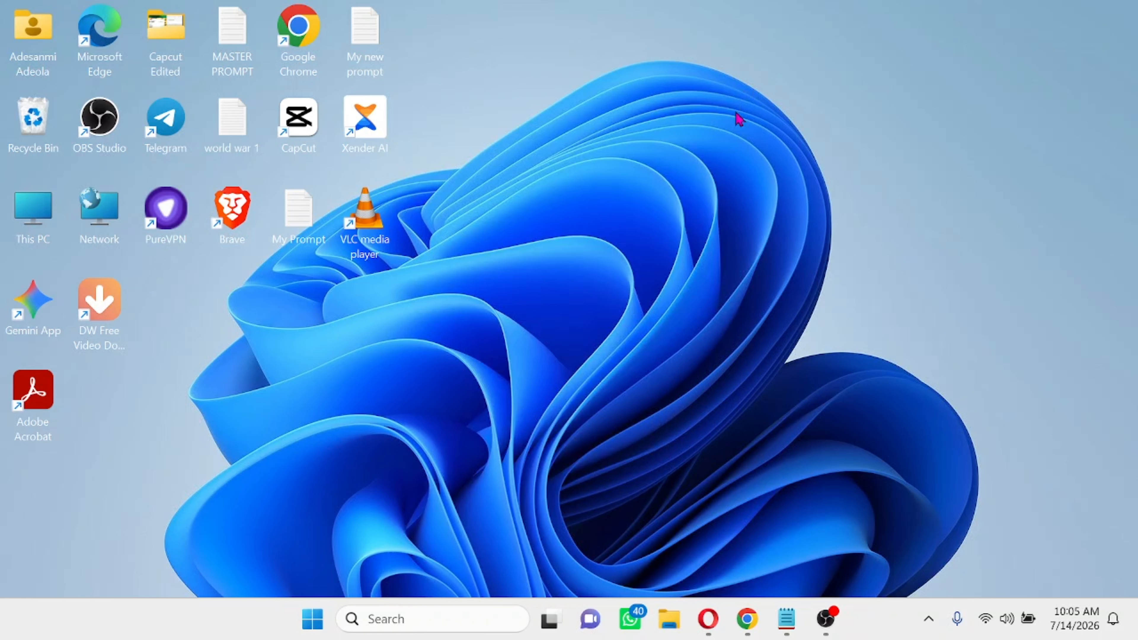
# Step: Run gpedit.msc to open the Local Group Policy Editor and maximize its window
pyautogui.press('super+r')
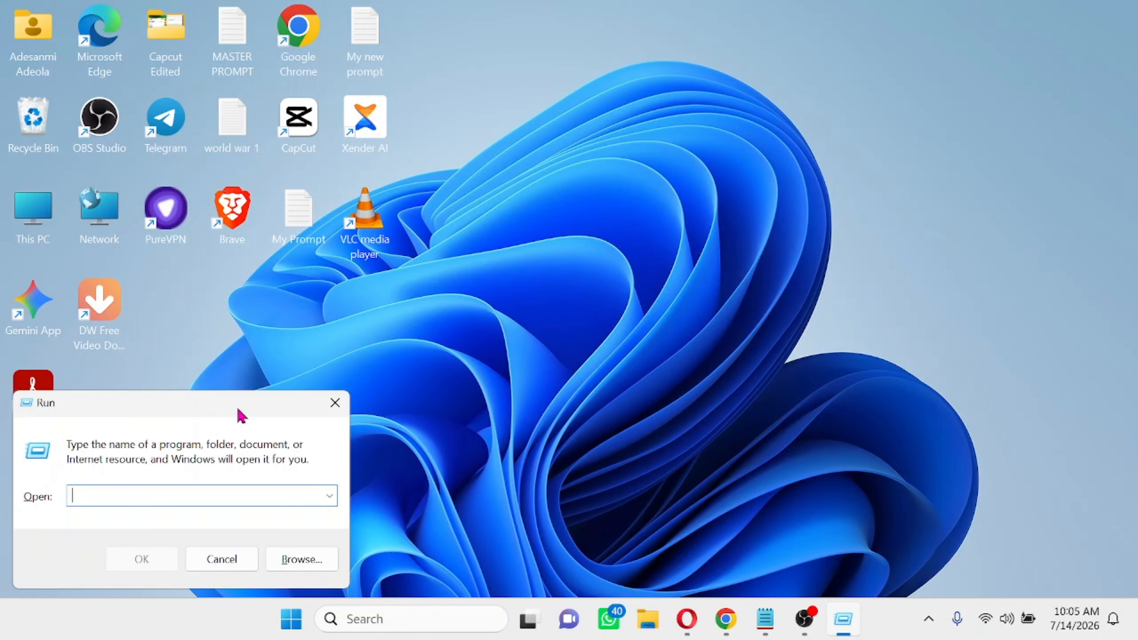
pyautogui.moveTo(663, 316); pyautogui.dragTo(699, 305)
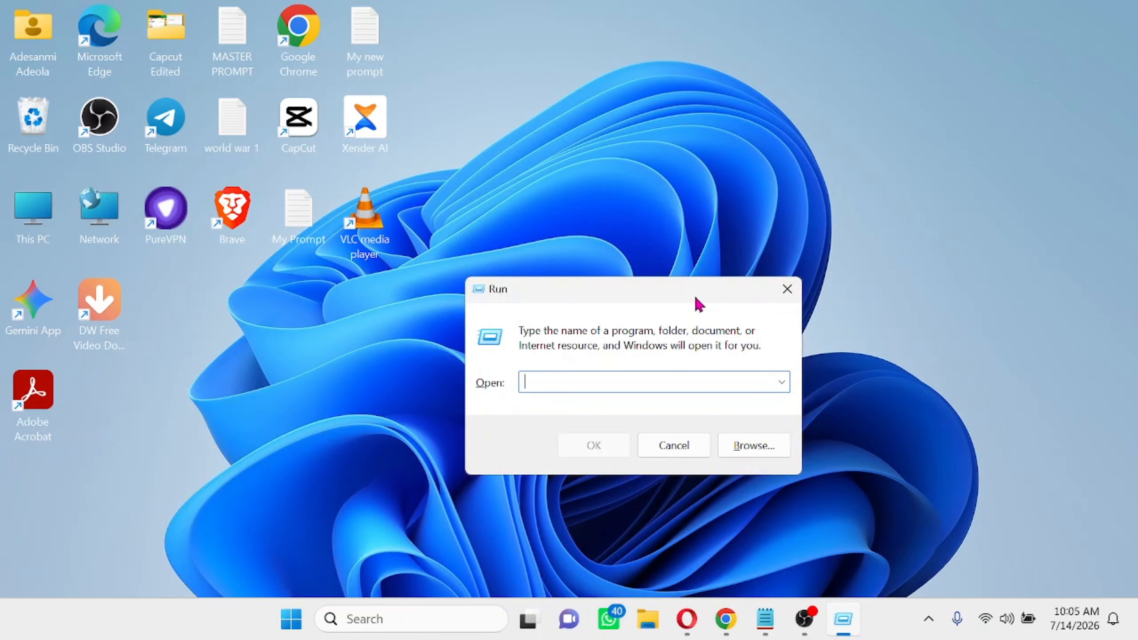
pyautogui.write('gpedit.m')
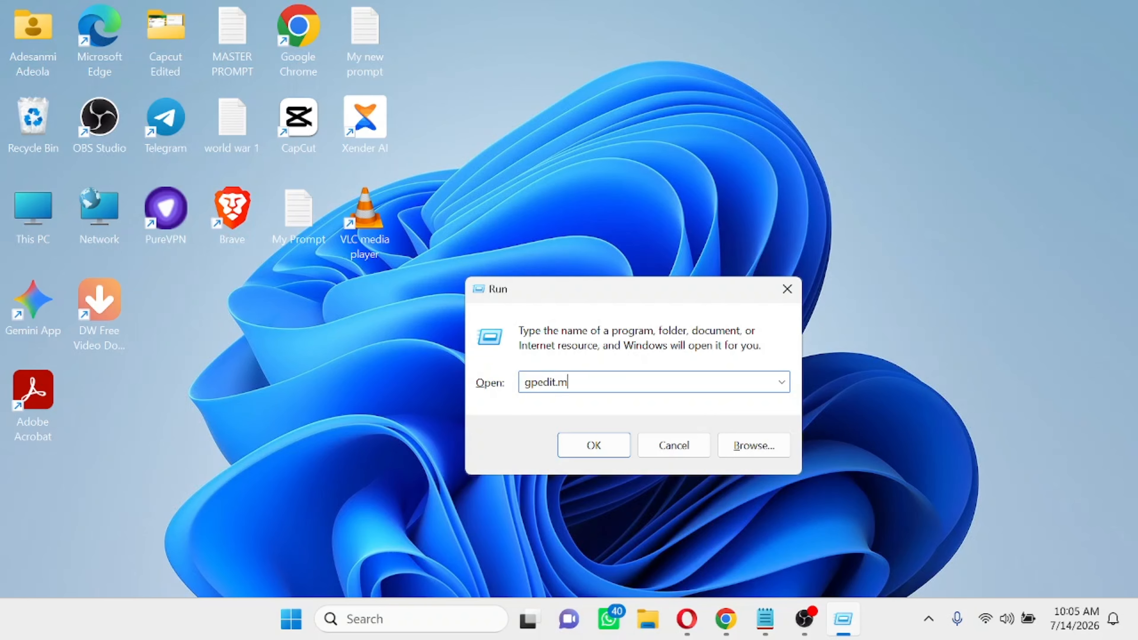
pyautogui.write('sc')
pyautogui.press('Return')
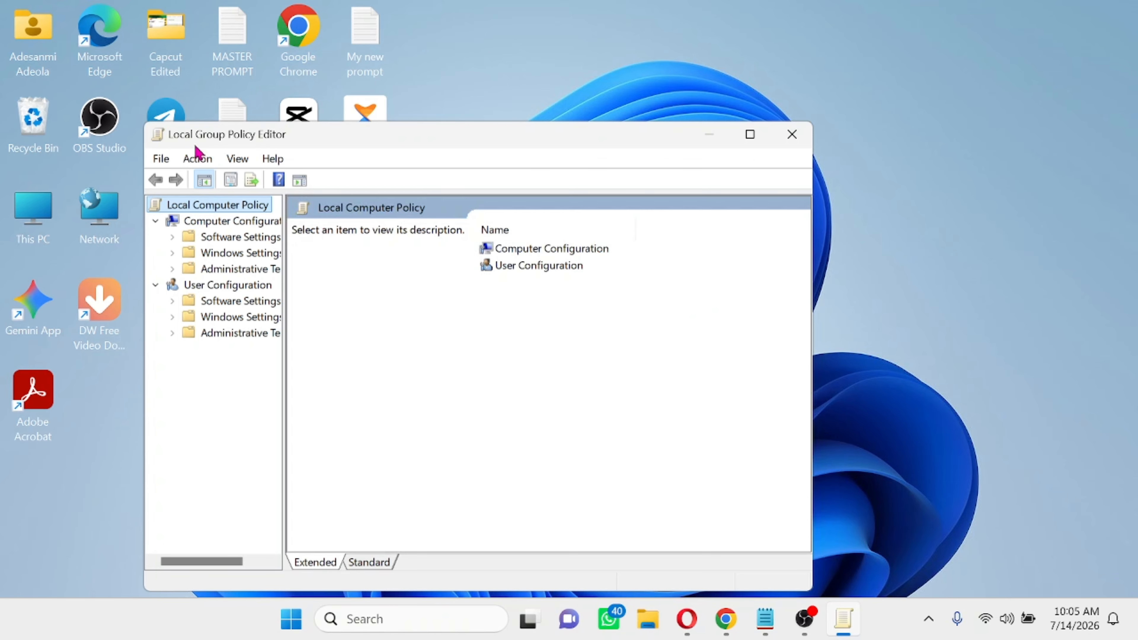
pyautogui.click(751, 135)
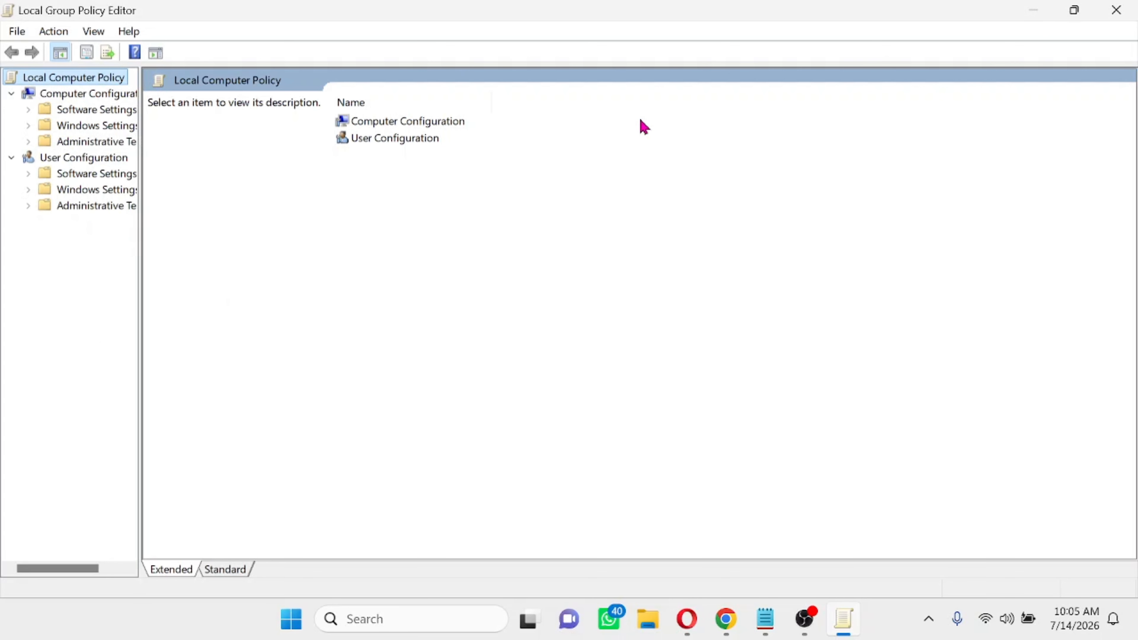
# Step: Look through the Software and Windows Settings under Computer Configuration and the Software Settings under User Configuration, and close the policy editor
pyautogui.click(101, 99)
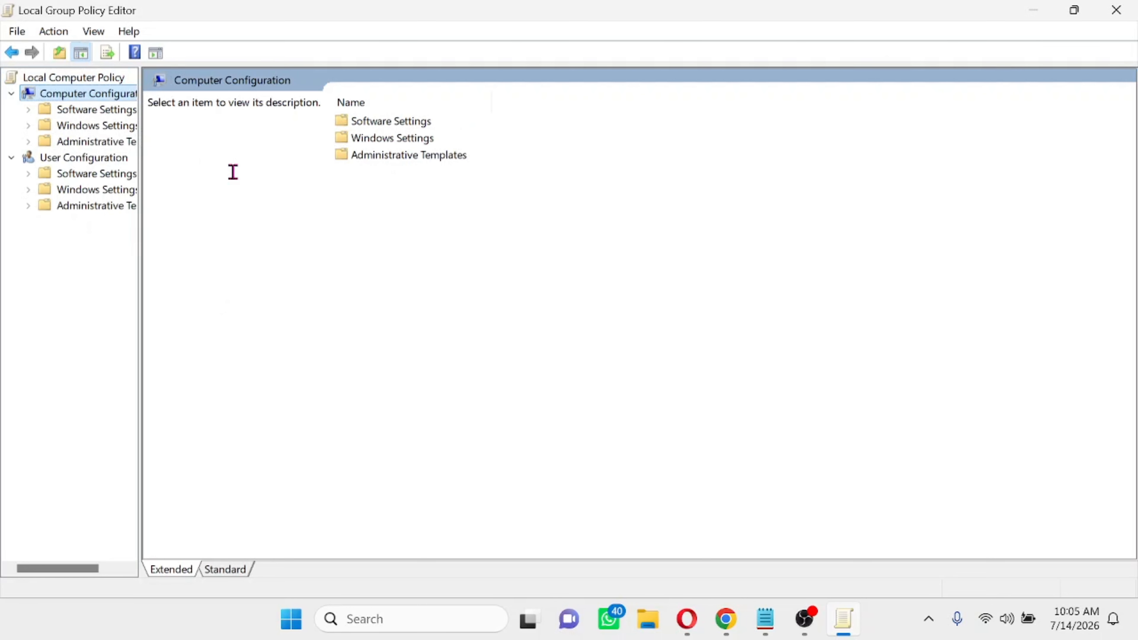
pyautogui.click(77, 111)
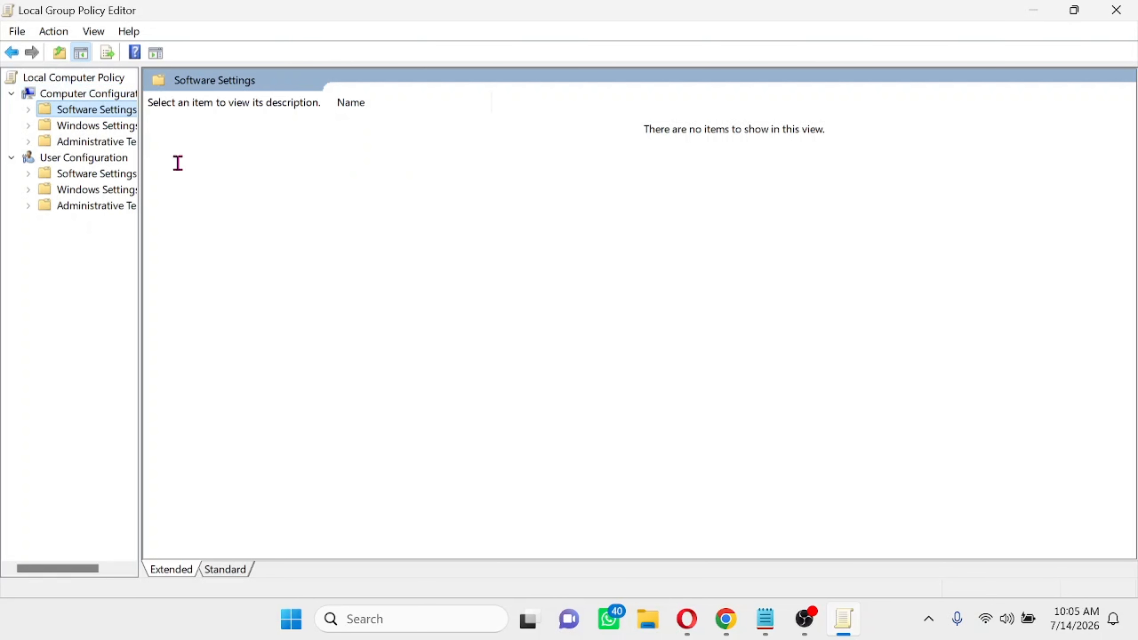
pyautogui.press('Down')
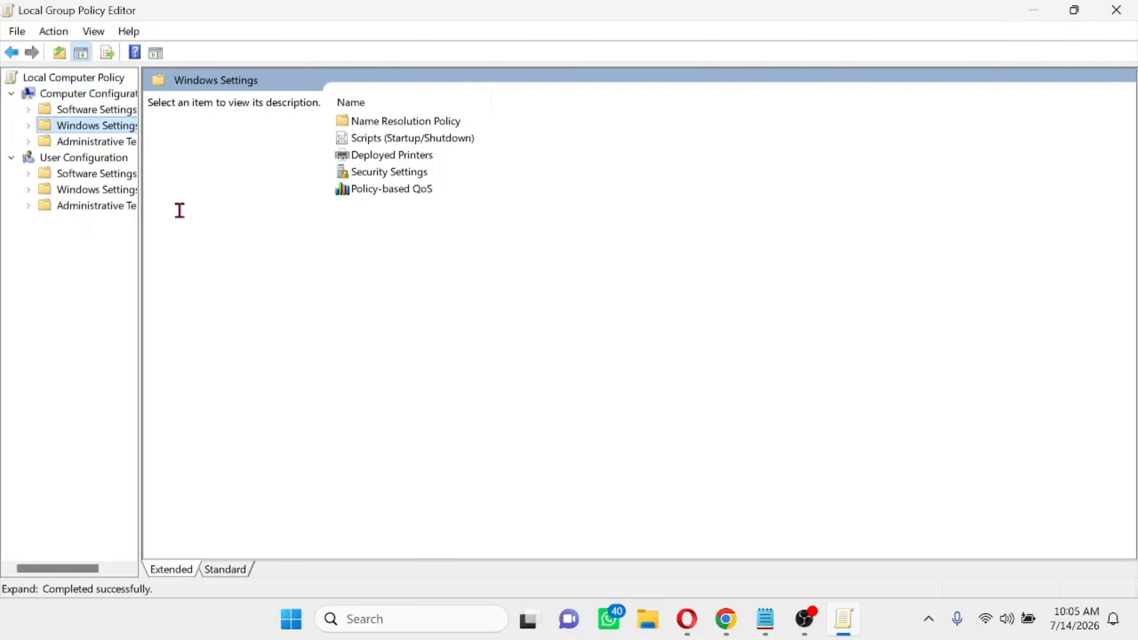
pyautogui.click(85, 176)
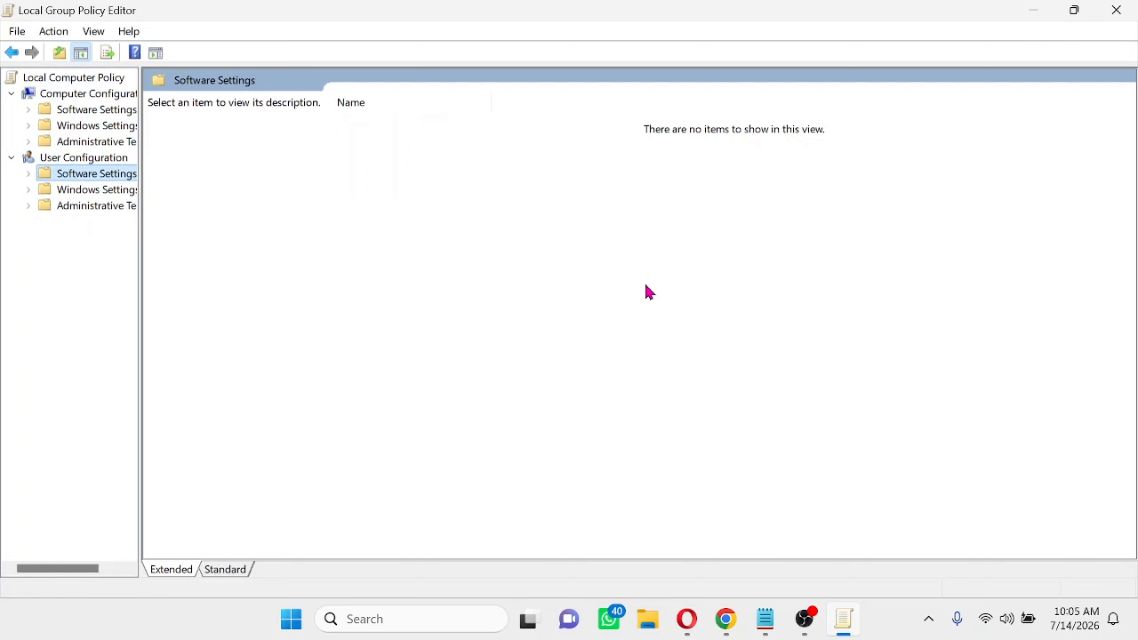
pyautogui.click(1115, 10)
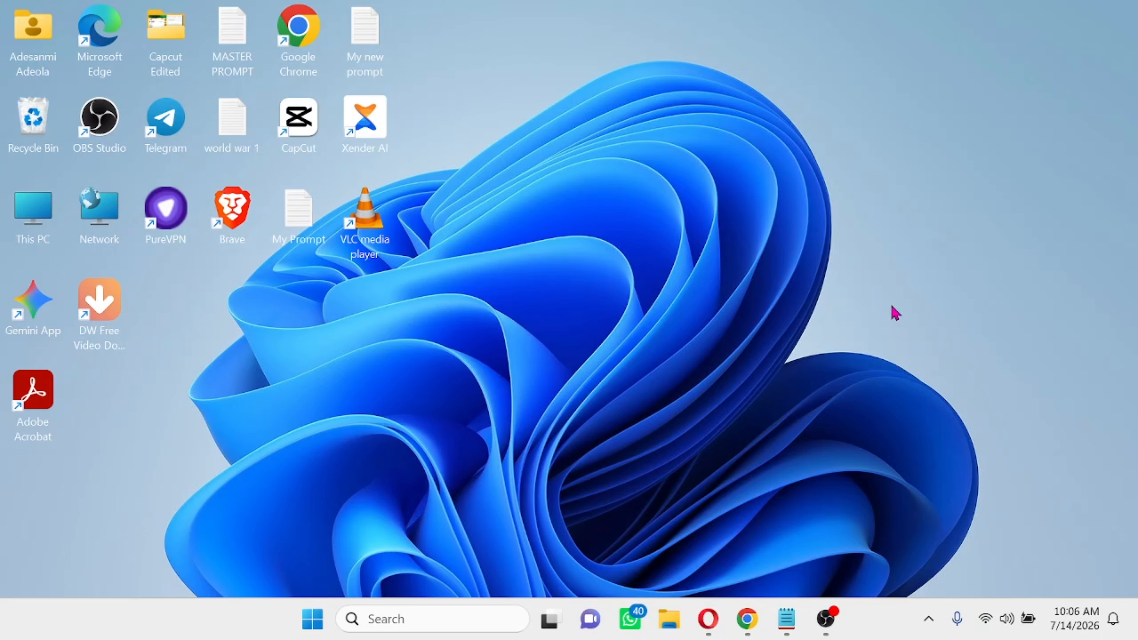